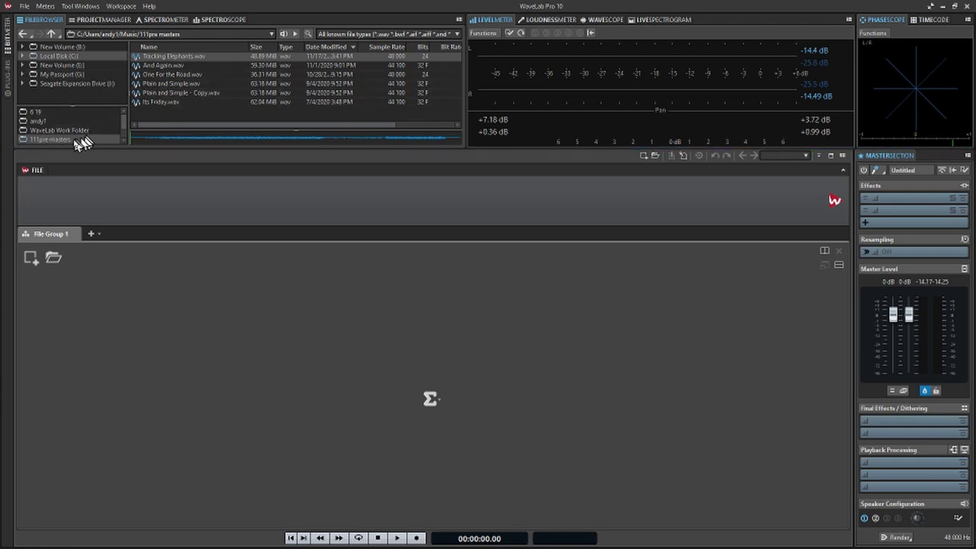
# Step: Open Tracking Elephants.wav from the 111pre masters favourite folder in the Audio Editor
pyautogui.click(49, 141)
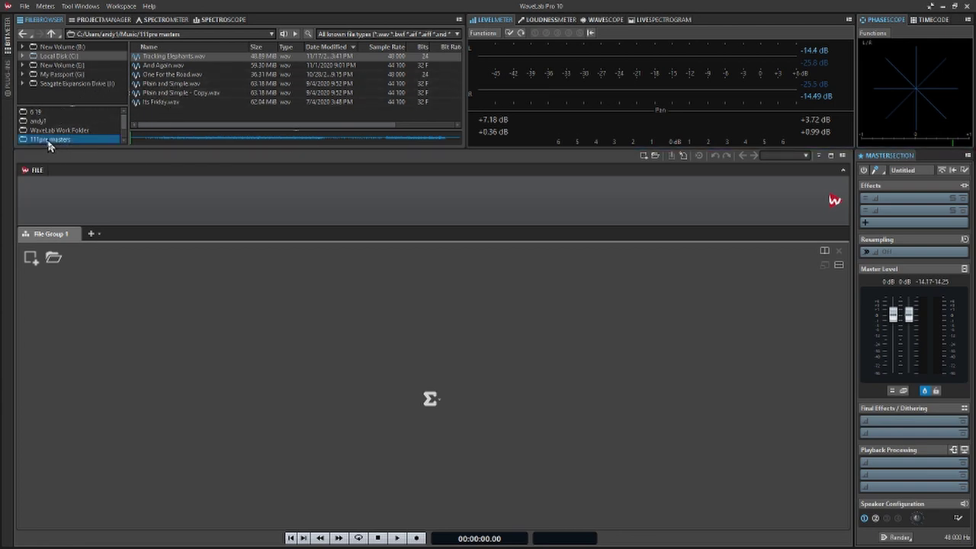
pyautogui.doubleClick(165, 57)
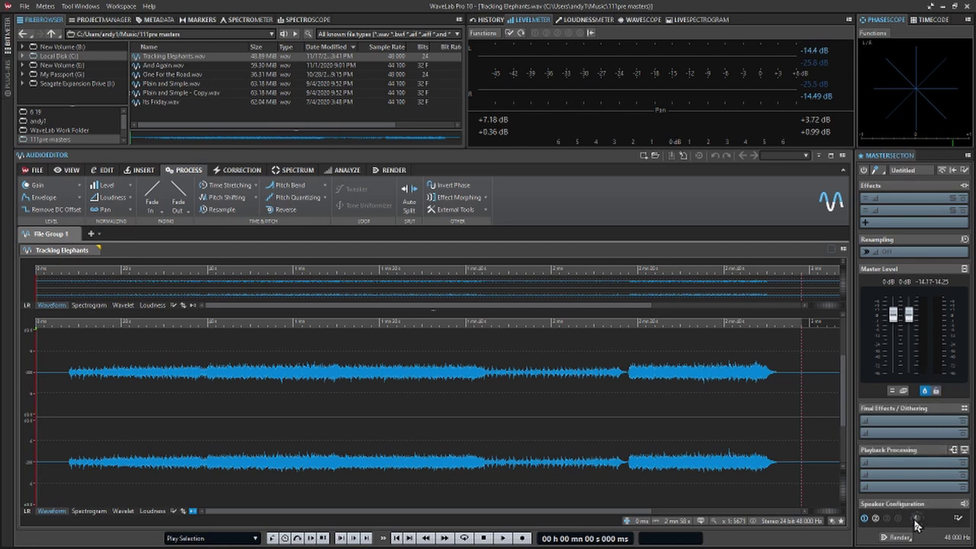
# Step: Turn the speaker gain way down, then loop-play a selection and move it near the song's end
pyautogui.scroll(2, 915, 522)
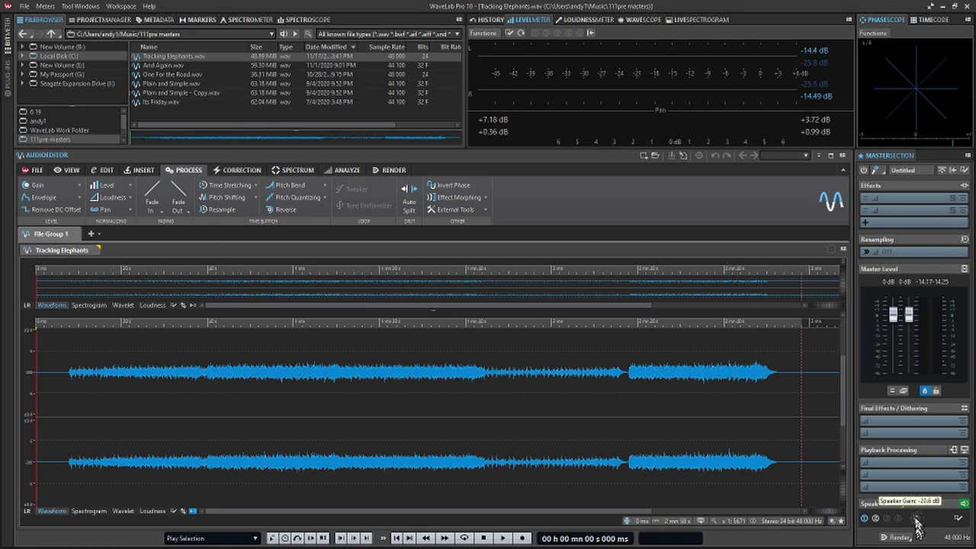
pyautogui.moveTo(919, 522); pyautogui.dragTo(919, 545)
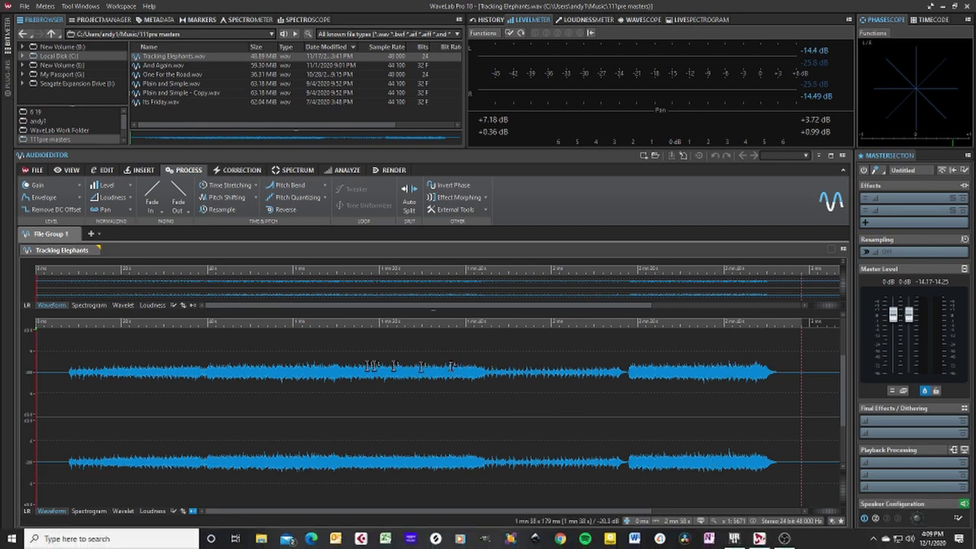
pyautogui.moveTo(233, 408); pyautogui.dragTo(360, 420)
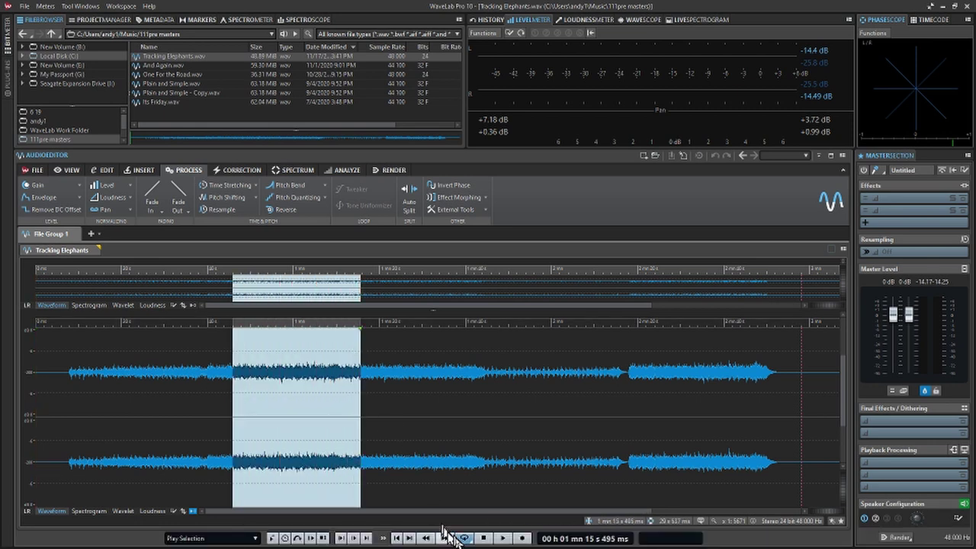
pyautogui.click(465, 538)
pyautogui.press('space')
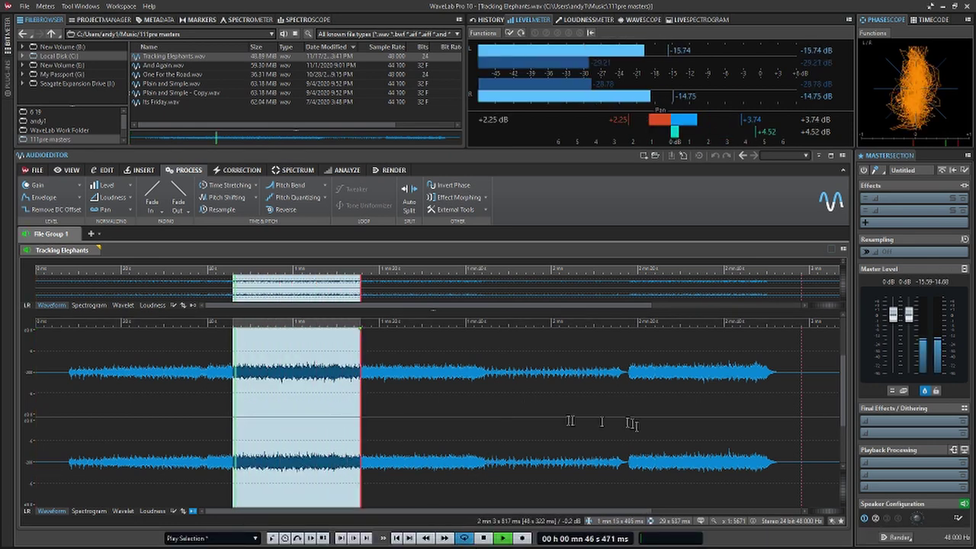
pyautogui.moveTo(717, 546)
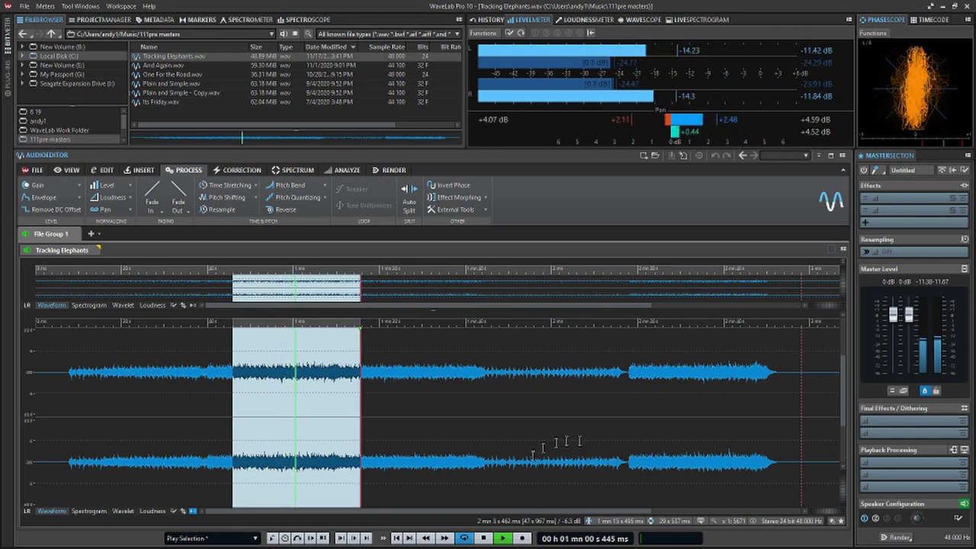
pyautogui.moveTo(645, 414); pyautogui.dragTo(746, 418)
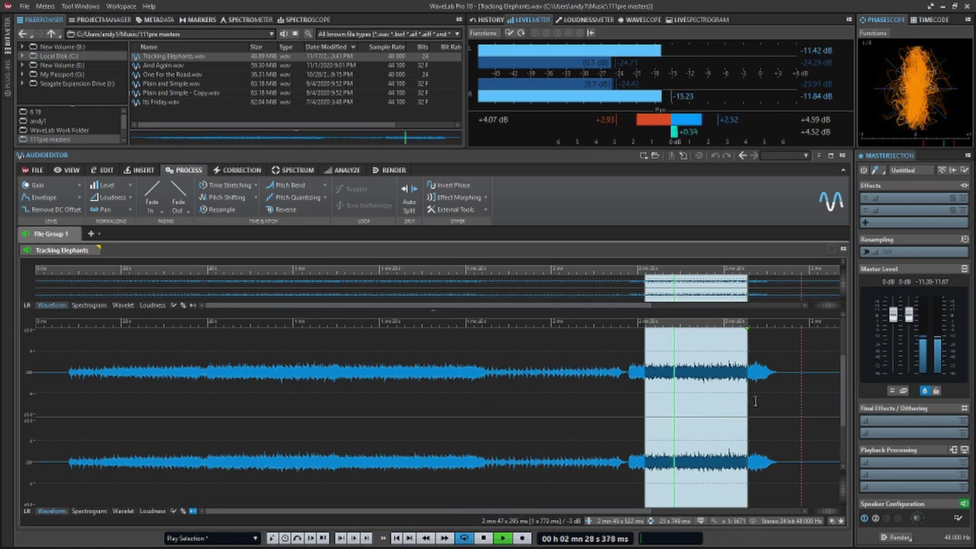
pyautogui.press('space')
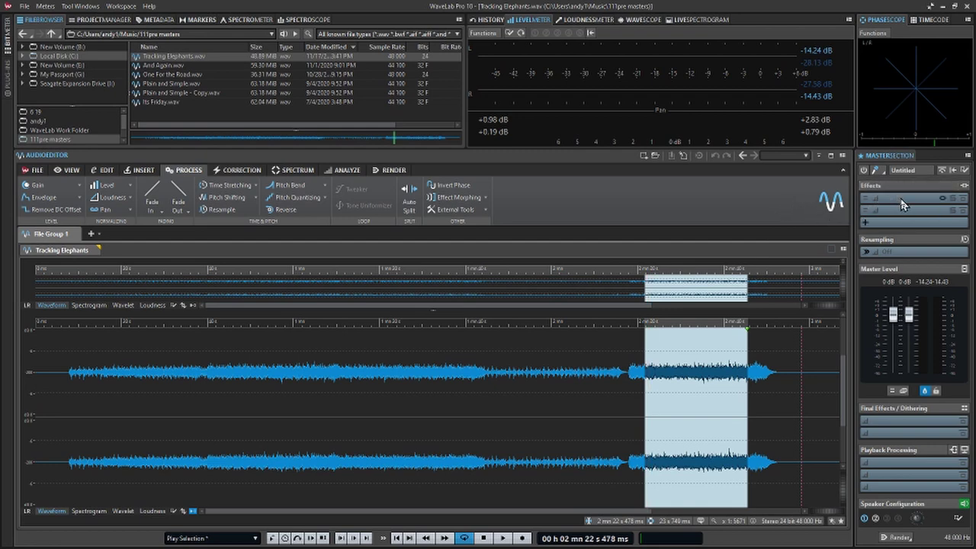
# Step: Apply the Initial Master Rig Master Section preset, move the MasterRig window aside, and play the selection
pyautogui.click(941, 169)
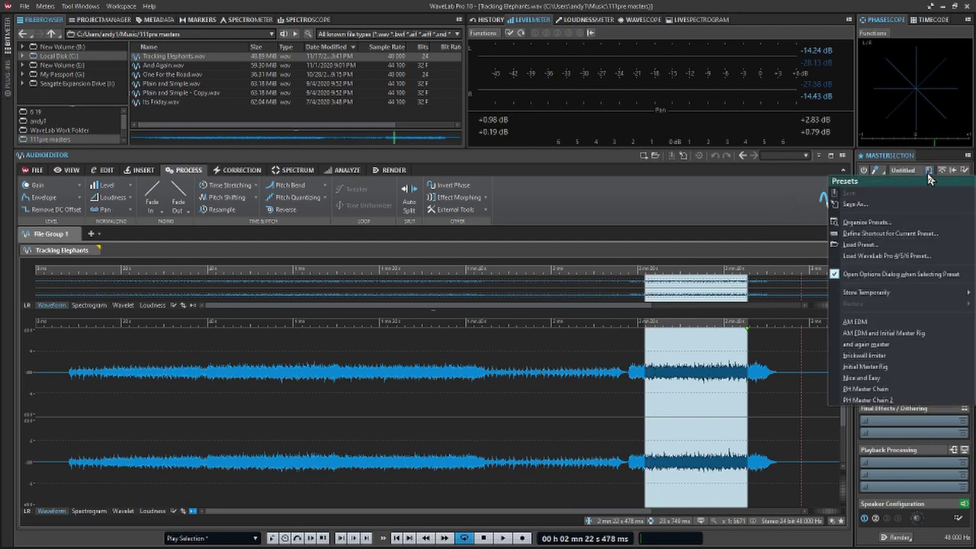
pyautogui.click(877, 368)
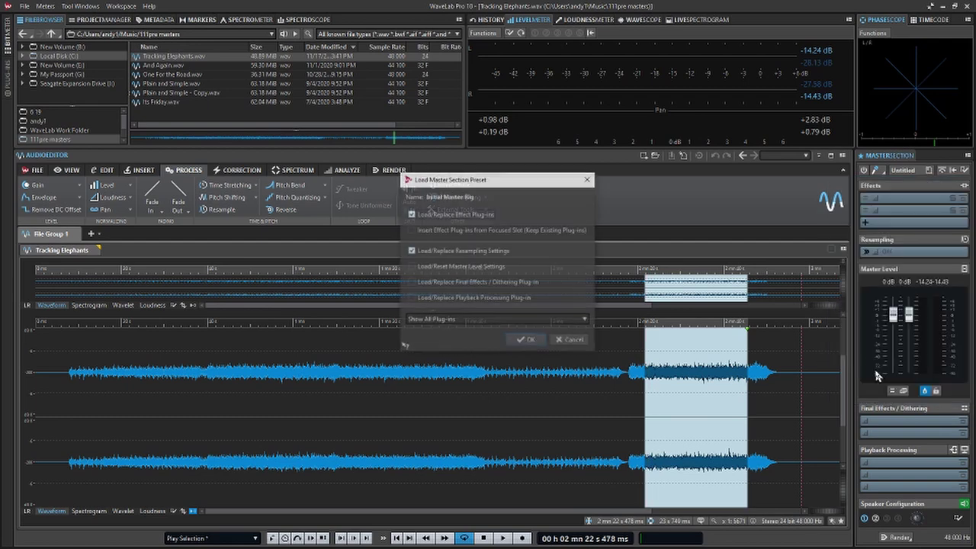
pyautogui.click(526, 340)
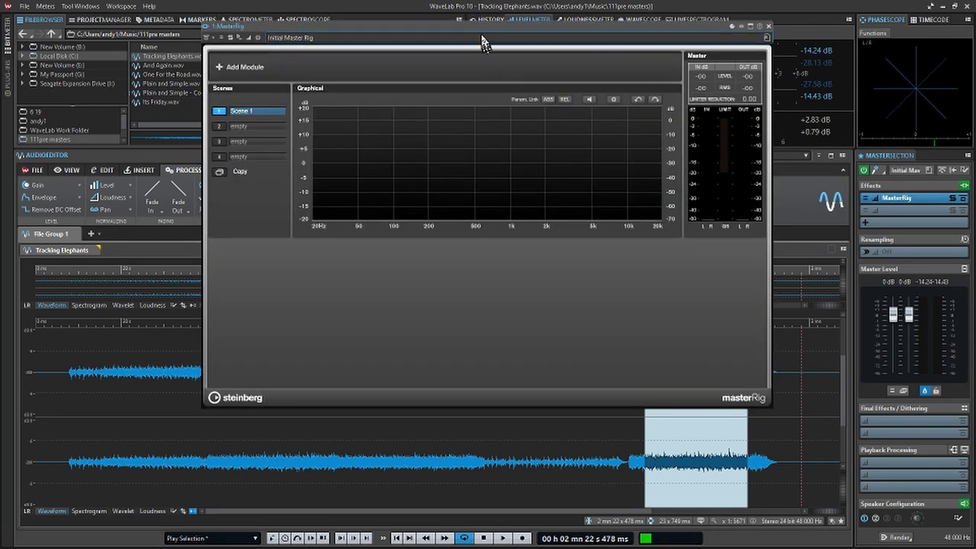
pyautogui.moveTo(480, 36); pyautogui.dragTo(326, 8)
pyautogui.press('space')
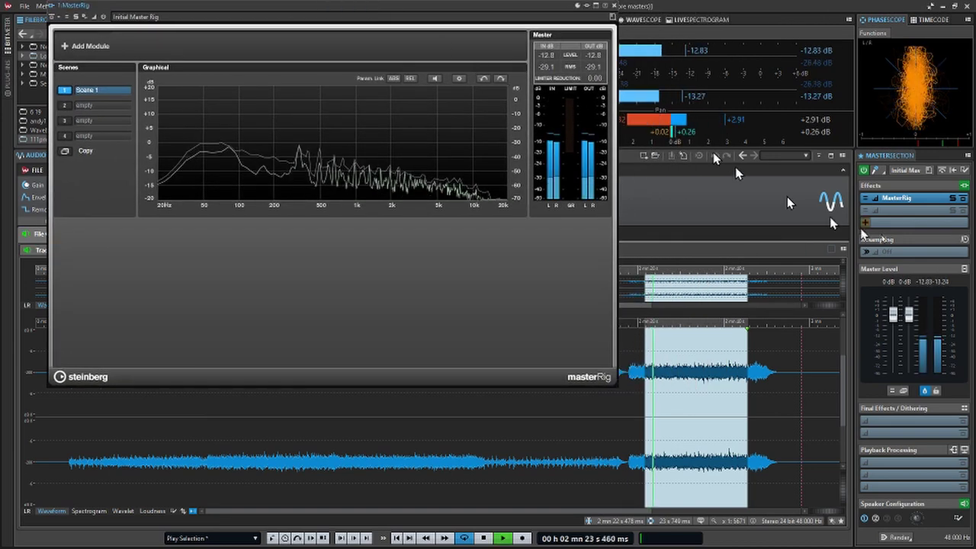
# Step: In Smart Bypass, A/B original versus level-corrected processed audio, with gains updated to -0.106 dB
pyautogui.click(943, 176)
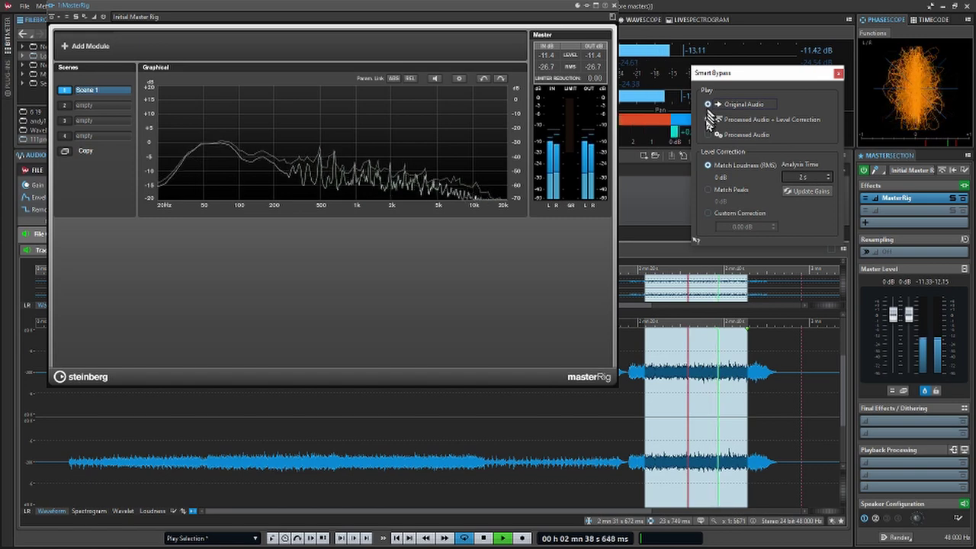
pyautogui.click(708, 120)
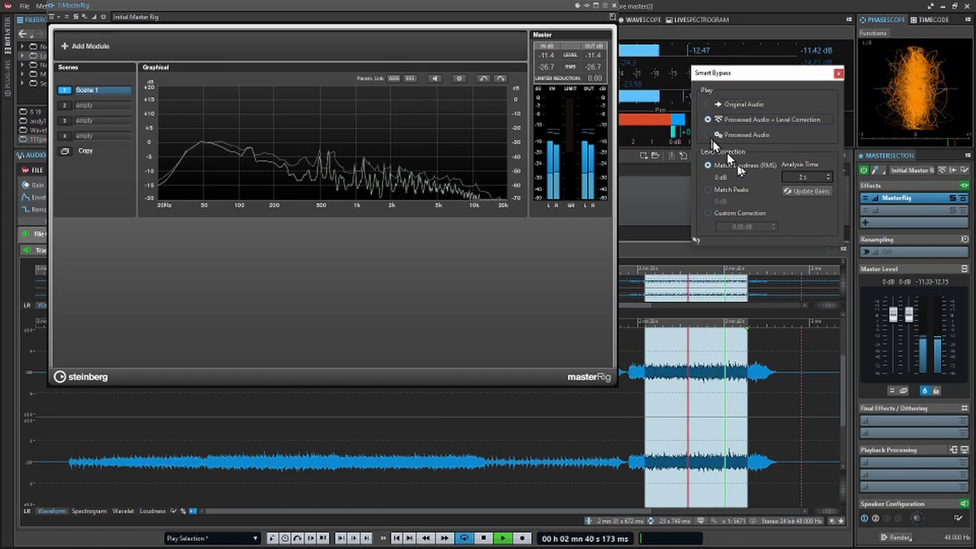
pyautogui.click(811, 192)
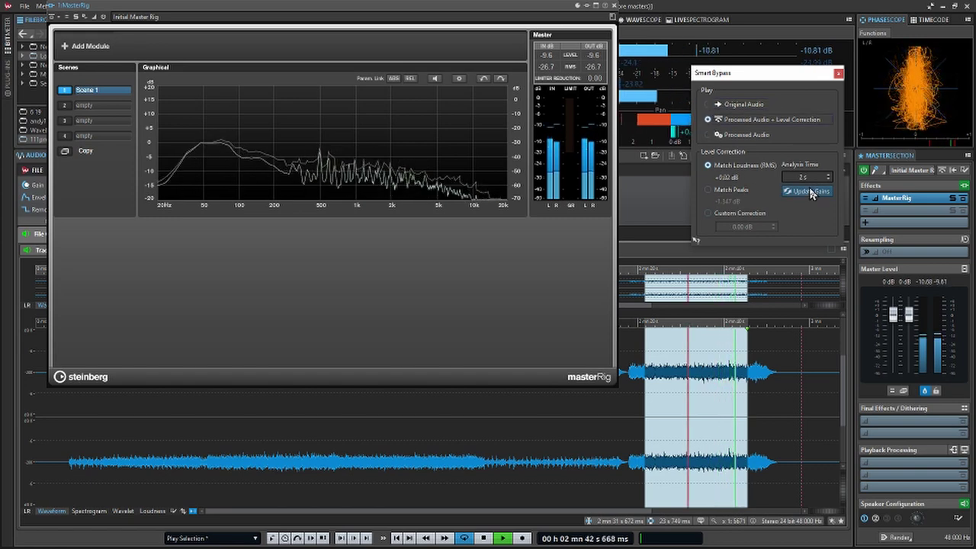
pyautogui.click(709, 104)
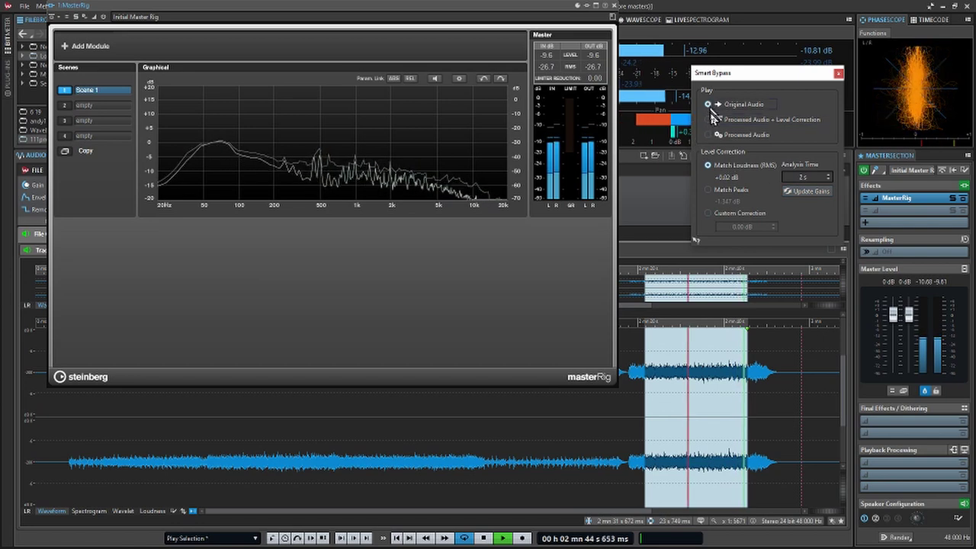
pyautogui.click(709, 121)
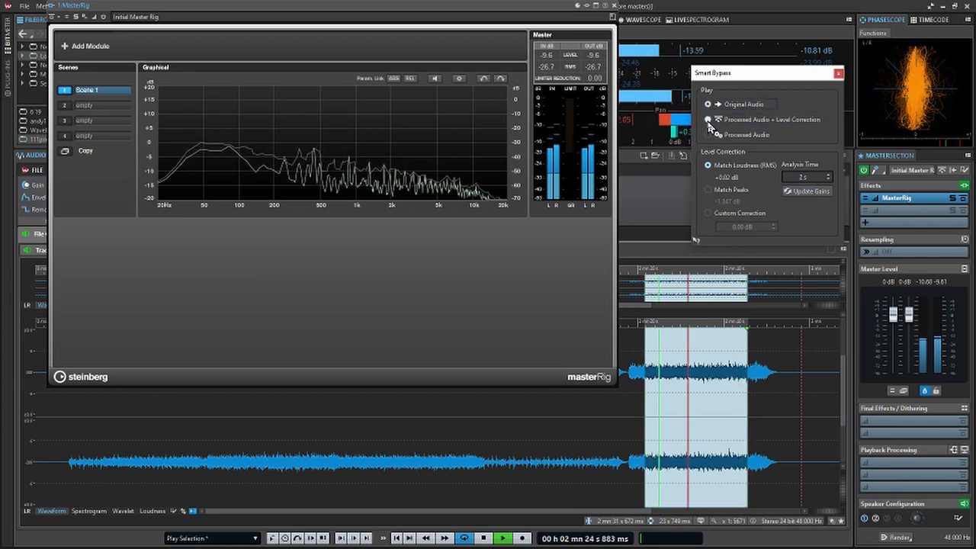
pyautogui.click(708, 104)
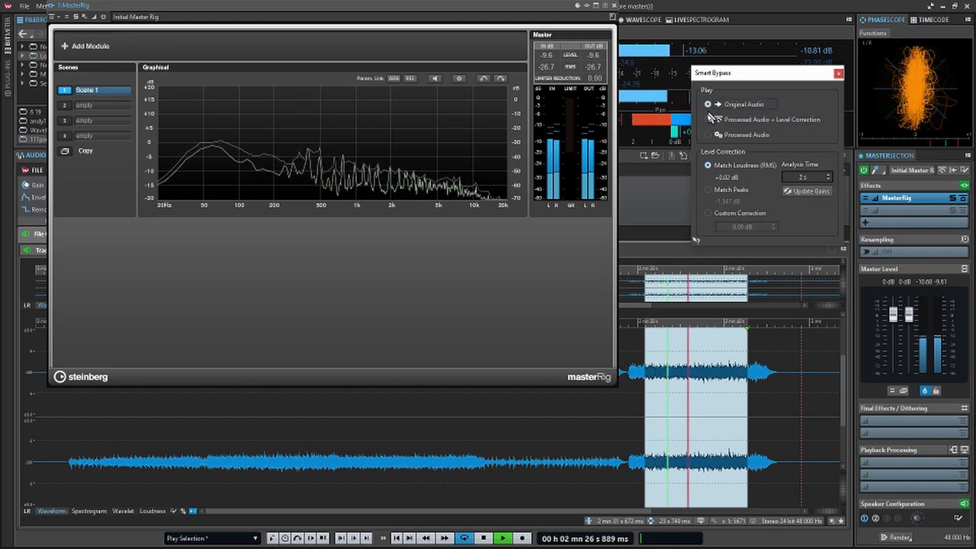
pyautogui.click(799, 196)
pyautogui.click(709, 120)
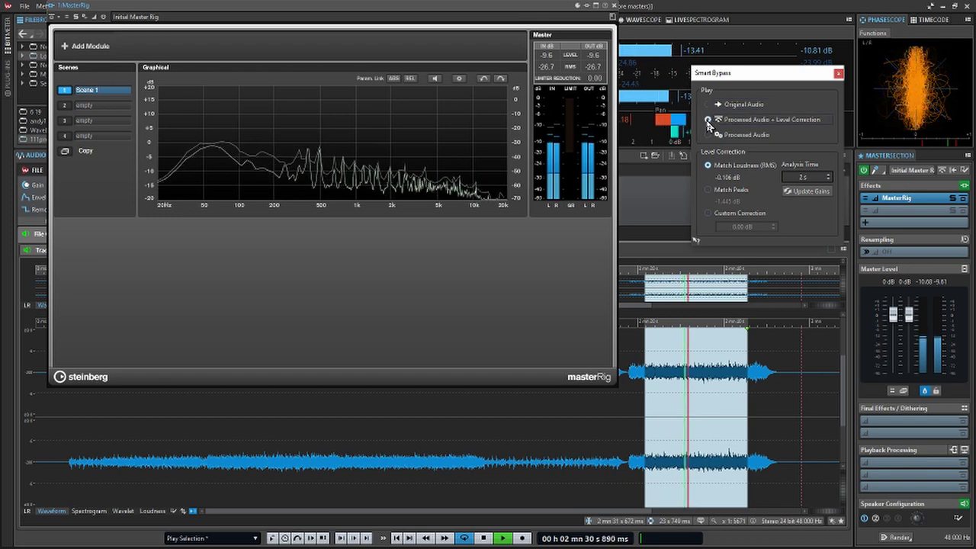
pyautogui.click(87, 48)
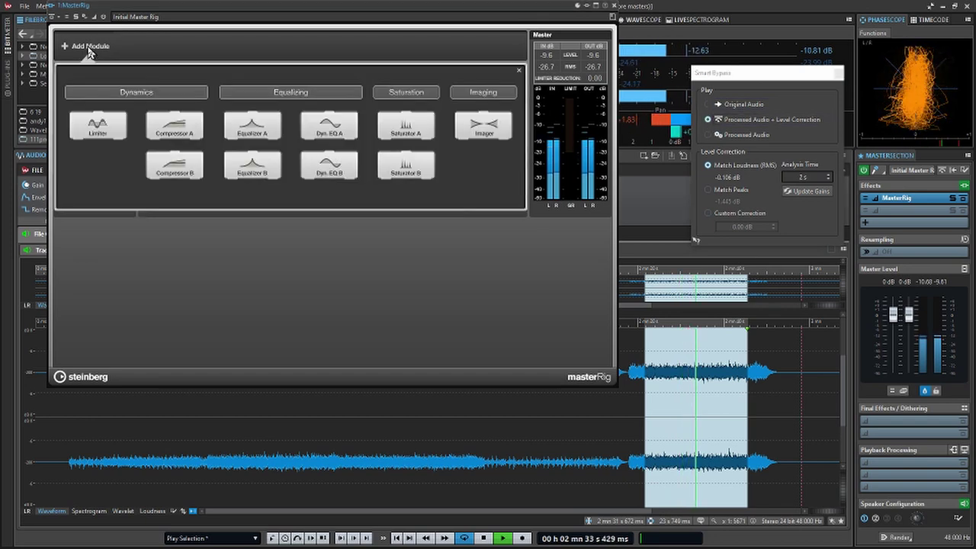
# Step: Add Equalizer A with a slight band 5 cut near 561 Hz and a 15 dB band 6 boost at 2.38 kHz
pyautogui.click(254, 133)
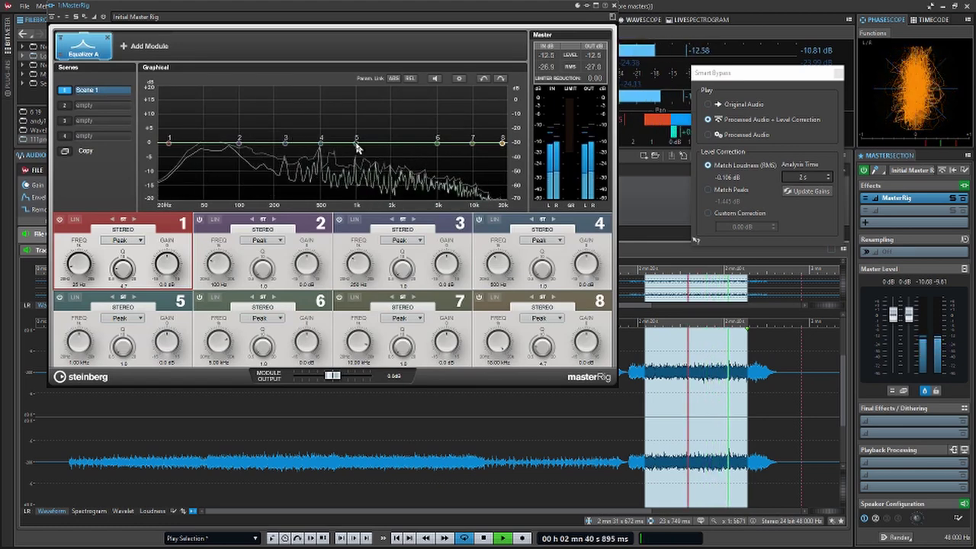
pyautogui.moveTo(357, 147); pyautogui.dragTo(330, 153)
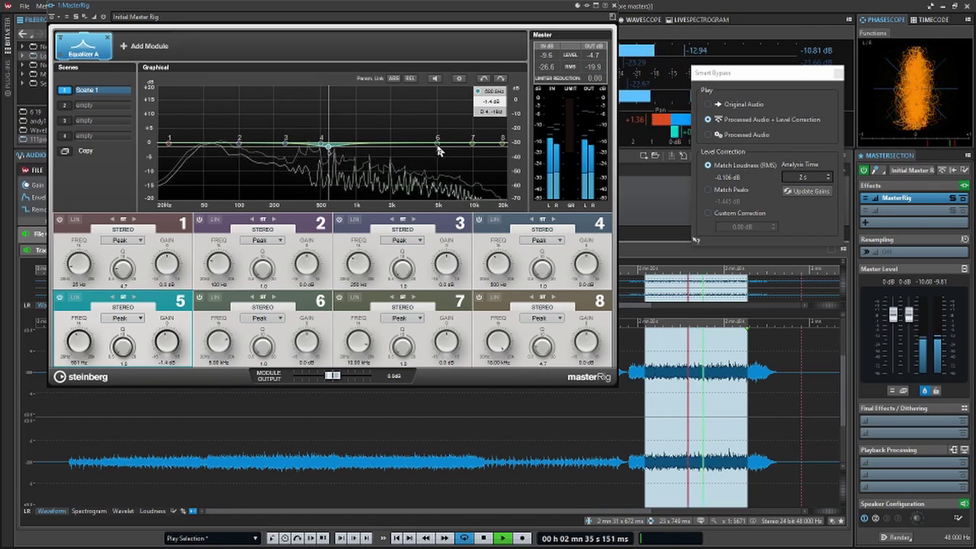
pyautogui.moveTo(438, 141); pyautogui.dragTo(414, 151)
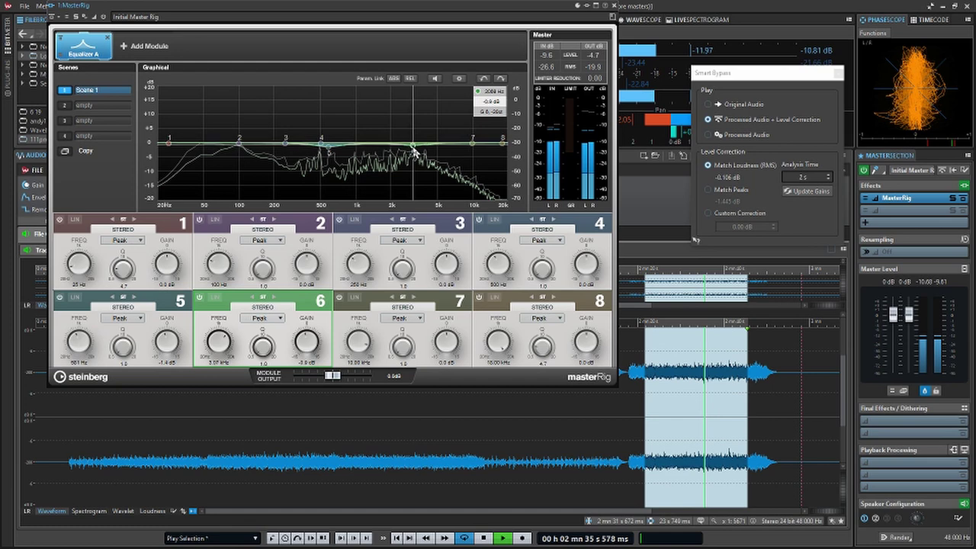
# Step: Update Smart Bypass gains to -0.301 dB and compare the original against the processed audio
pyautogui.click(787, 191)
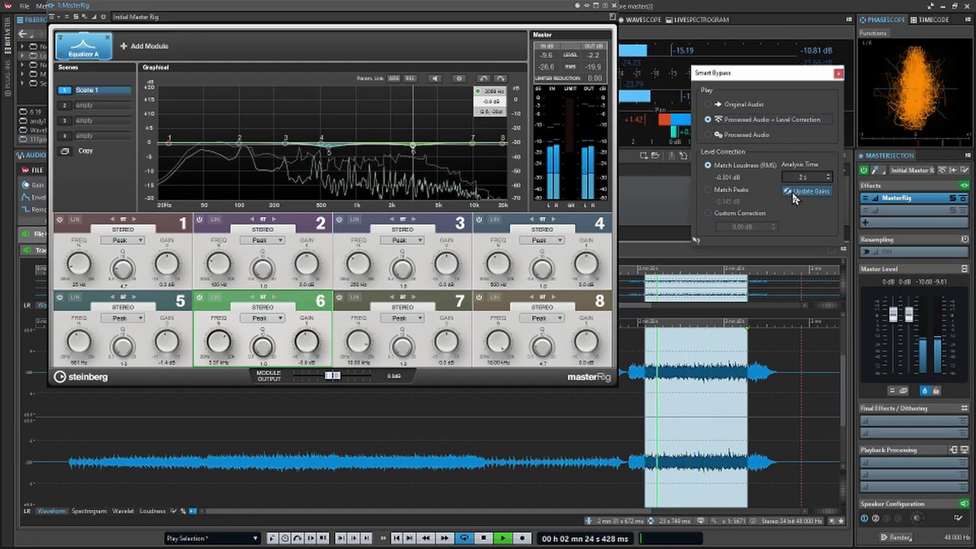
pyautogui.click(708, 120)
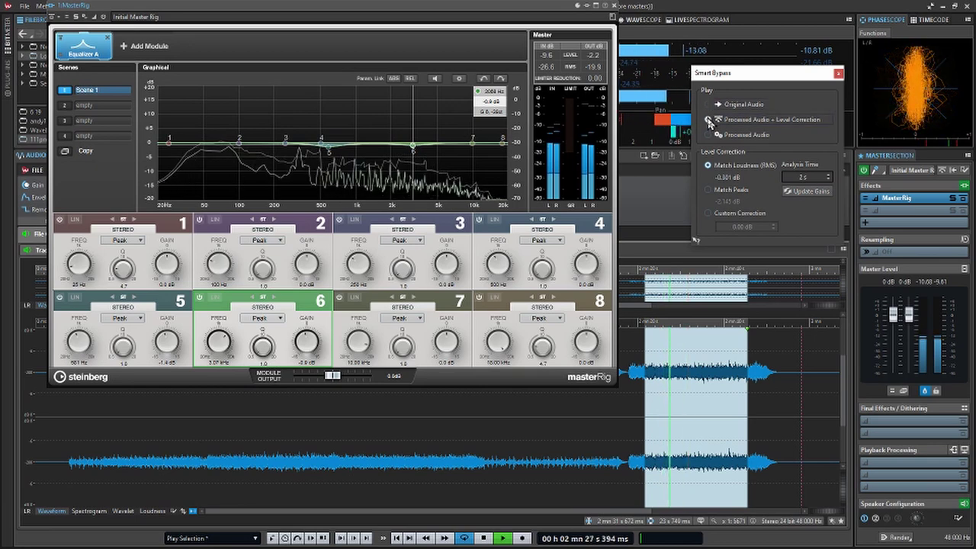
pyautogui.click(709, 120)
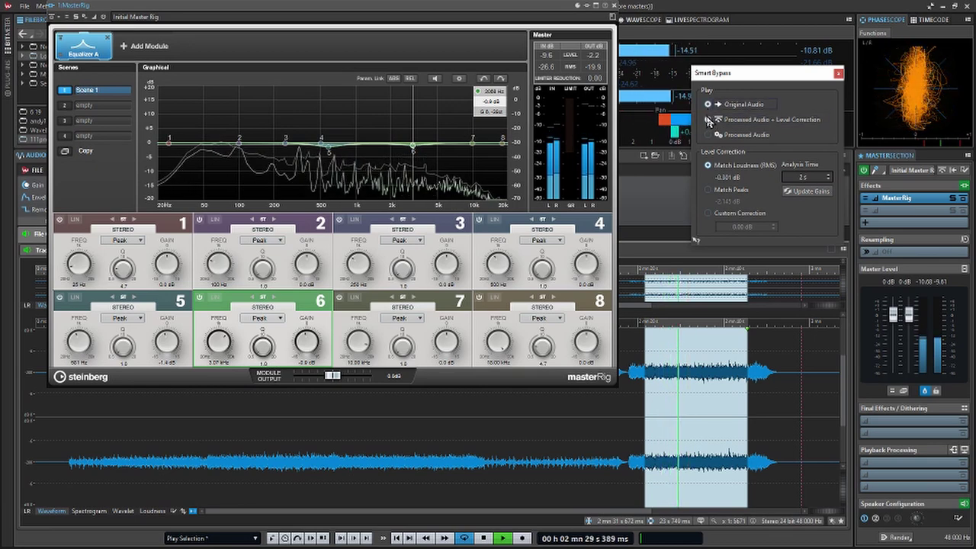
# Step: Add gentle low-frequency boosts with EQ bands 2 and 3, then A/B them against the original
pyautogui.click(709, 119)
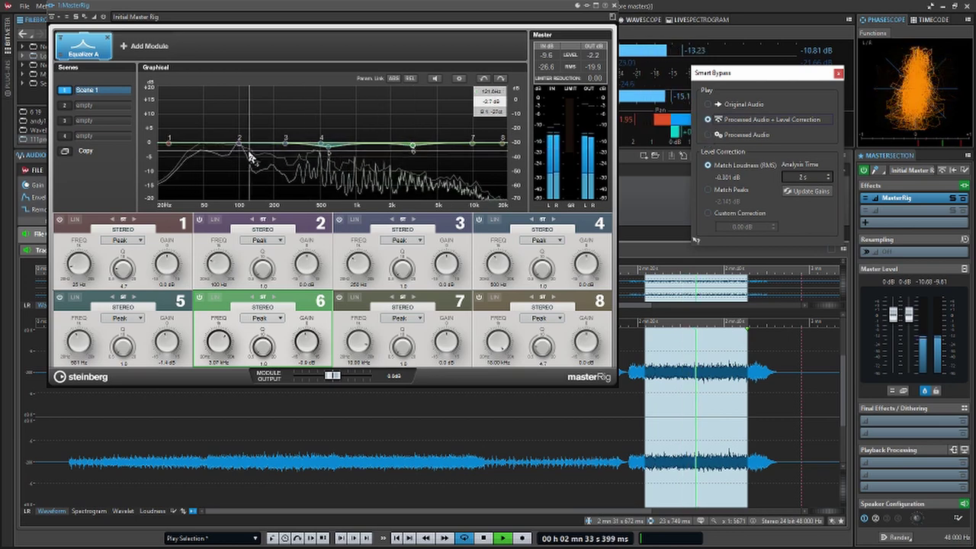
pyautogui.moveTo(240, 143); pyautogui.dragTo(236, 140)
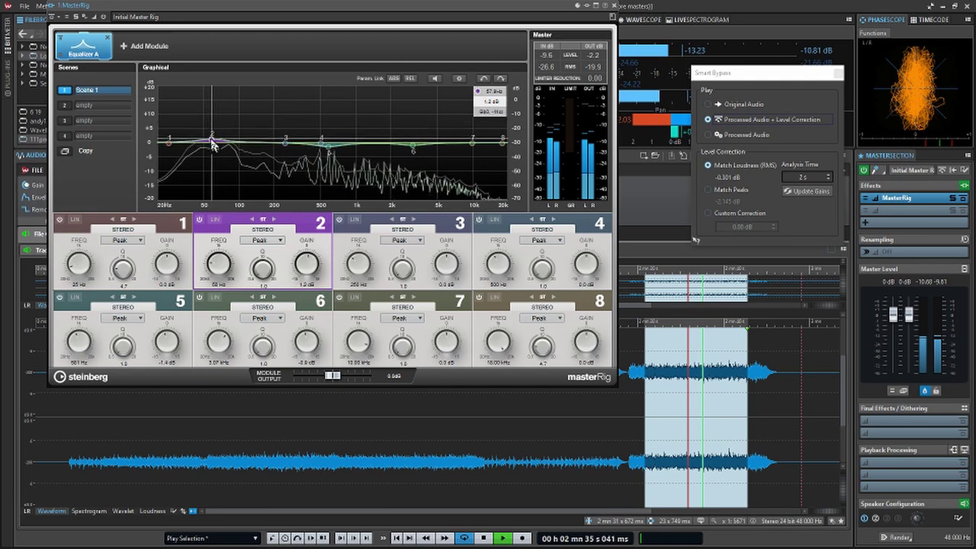
pyautogui.scroll(3, 213, 145)
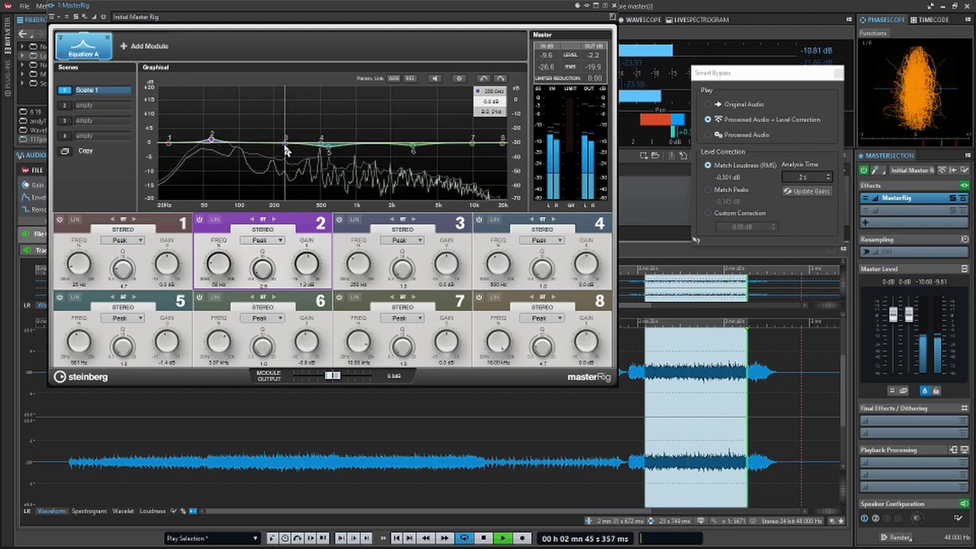
pyautogui.moveTo(285, 149); pyautogui.dragTo(255, 145)
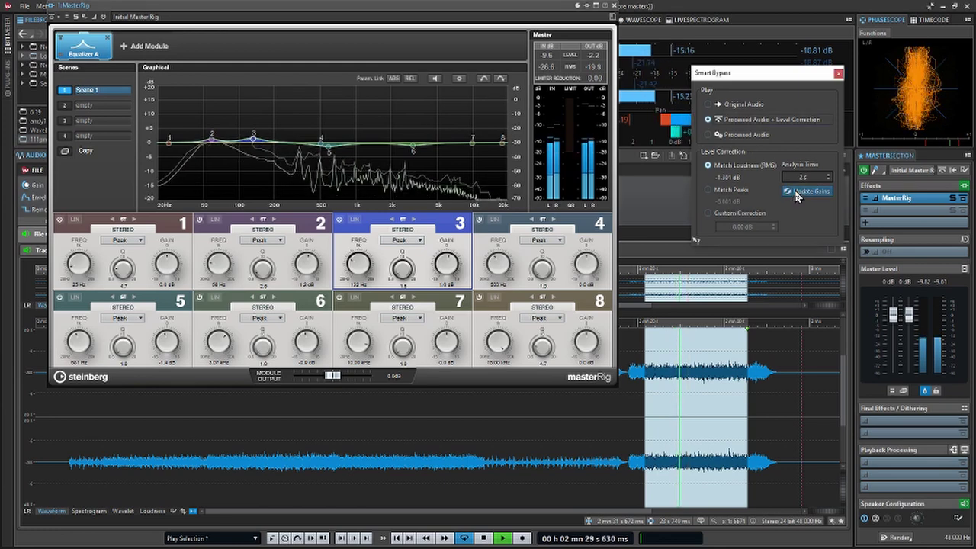
pyautogui.click(709, 104)
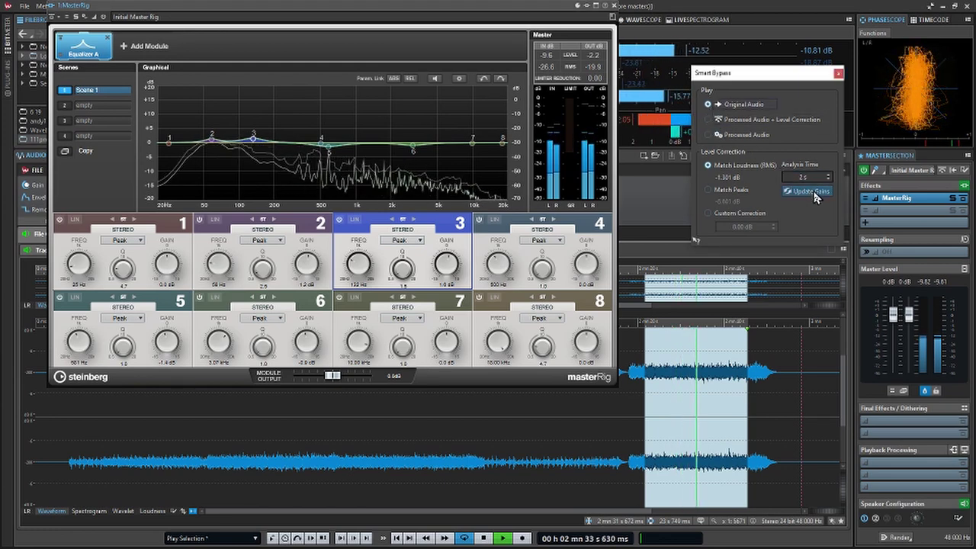
pyautogui.click(708, 119)
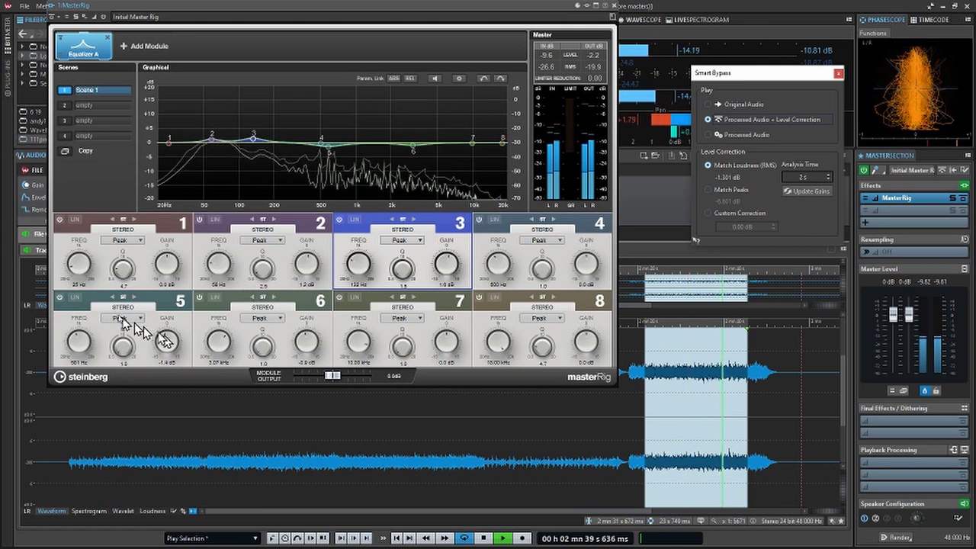
# Step: Make band 1 a low shelf cutting about 2 dB at 55 Hz and boost band 7 near 11 kHz
pyautogui.click(120, 241)
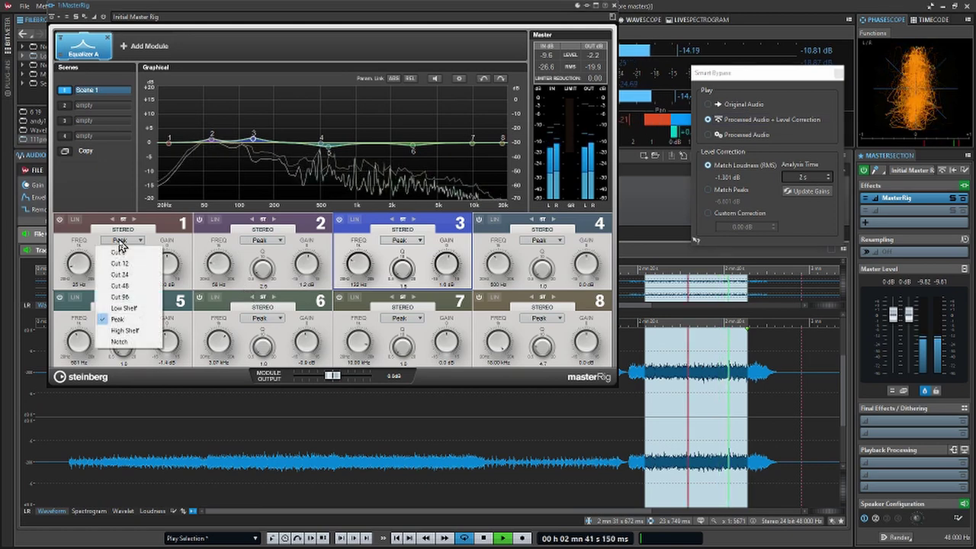
pyautogui.click(127, 307)
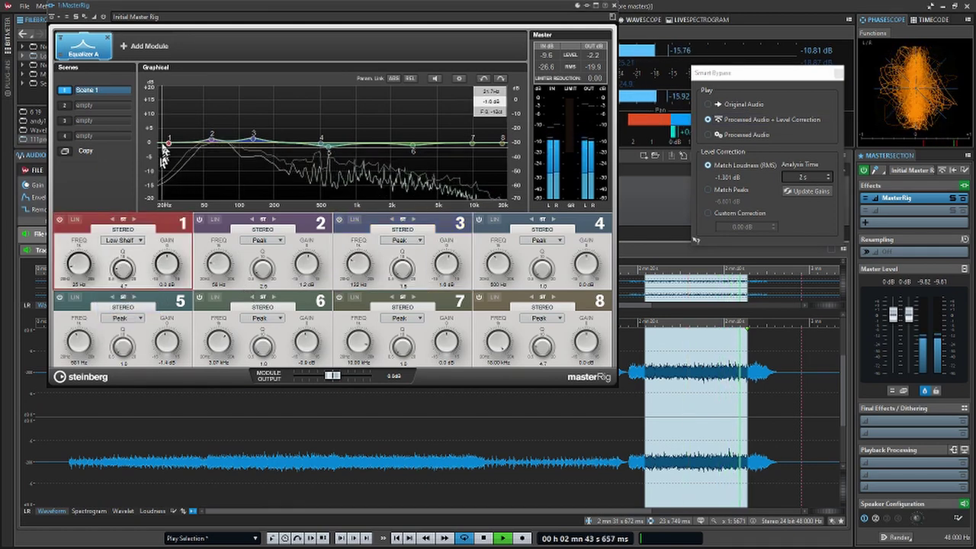
pyautogui.moveTo(169, 142); pyautogui.dragTo(170, 152)
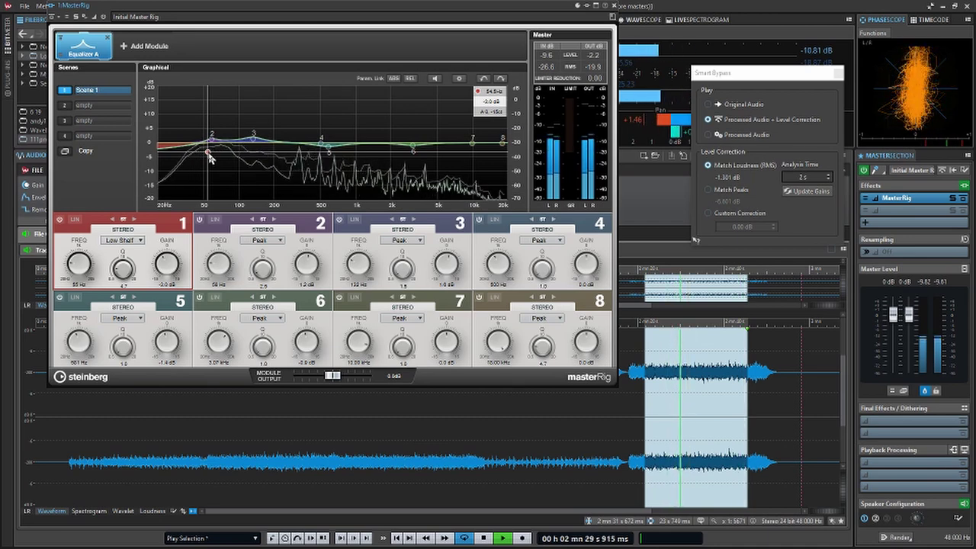
pyautogui.moveTo(473, 141)
pyautogui.mouseDown()
pyautogui.moveTo(484, 112)
pyautogui.moveTo(458, 106)
pyautogui.moveTo(467, 131)
pyautogui.mouseUp()
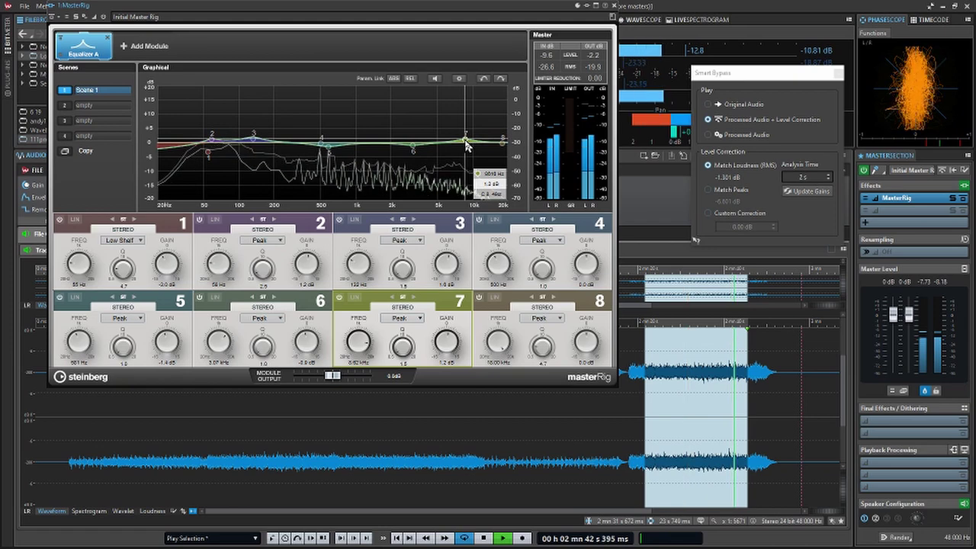
# Step: Make band 8 a 1.8 dB high shelf at 11.99 kHz, then update Smart Bypass gains to -0.509 dB
pyautogui.click(538, 319)
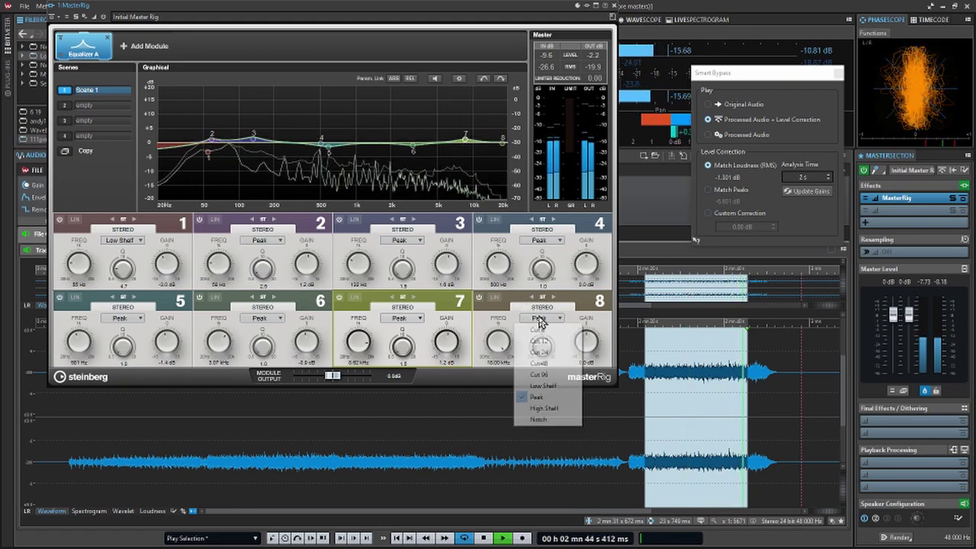
pyautogui.click(555, 409)
pyautogui.moveTo(503, 142); pyautogui.dragTo(480, 144)
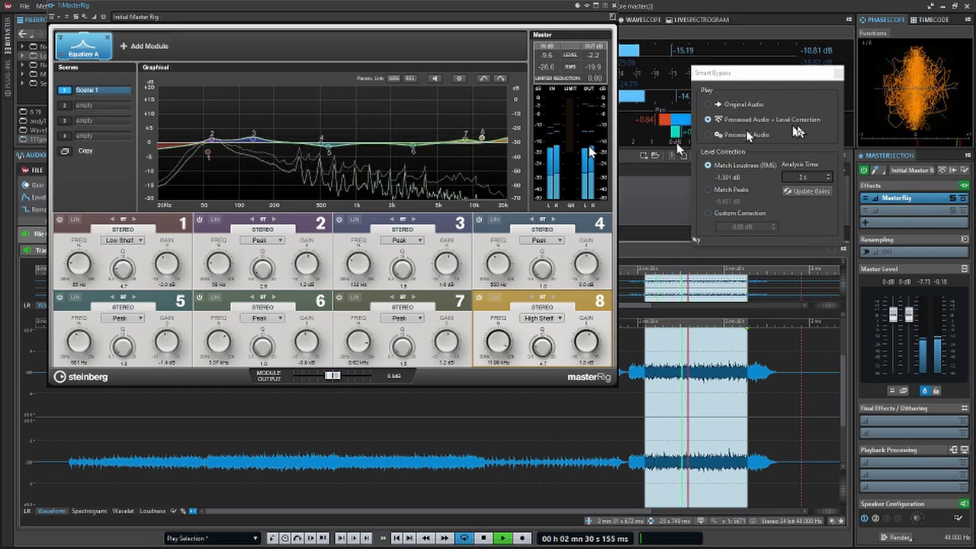
pyautogui.click(811, 192)
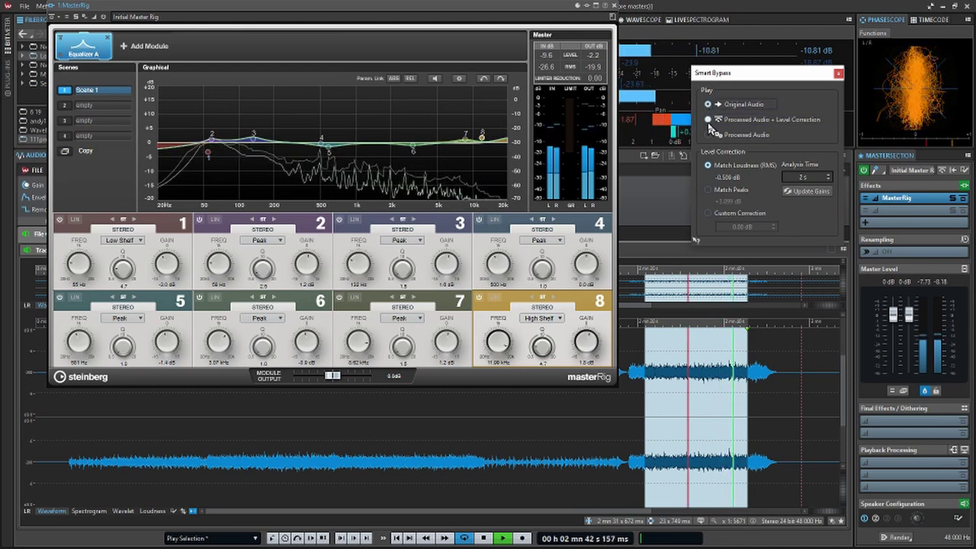
pyautogui.click(708, 121)
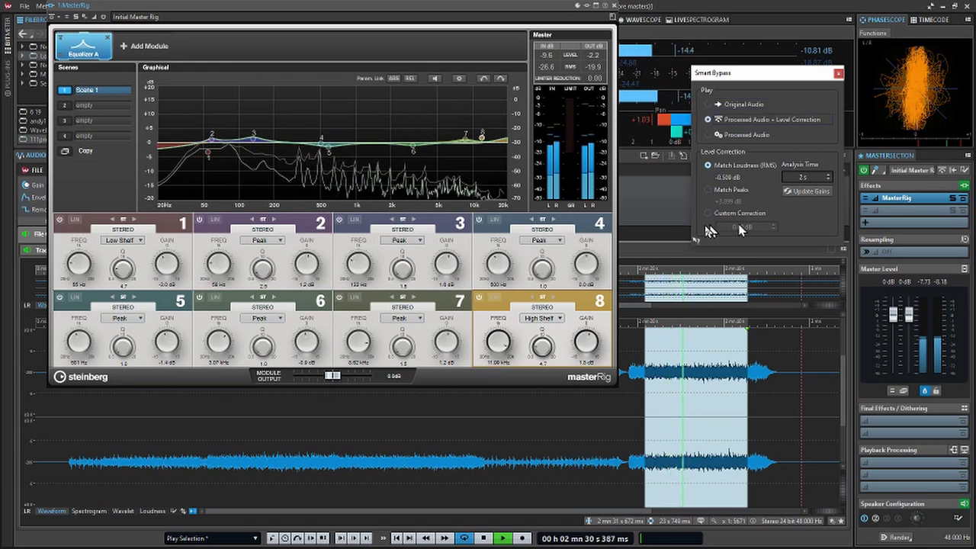
# Step: Add Compressor B after the equalizer and inspect its four bands at -15 dB threshold, 1.50 ratio
pyautogui.click(145, 45)
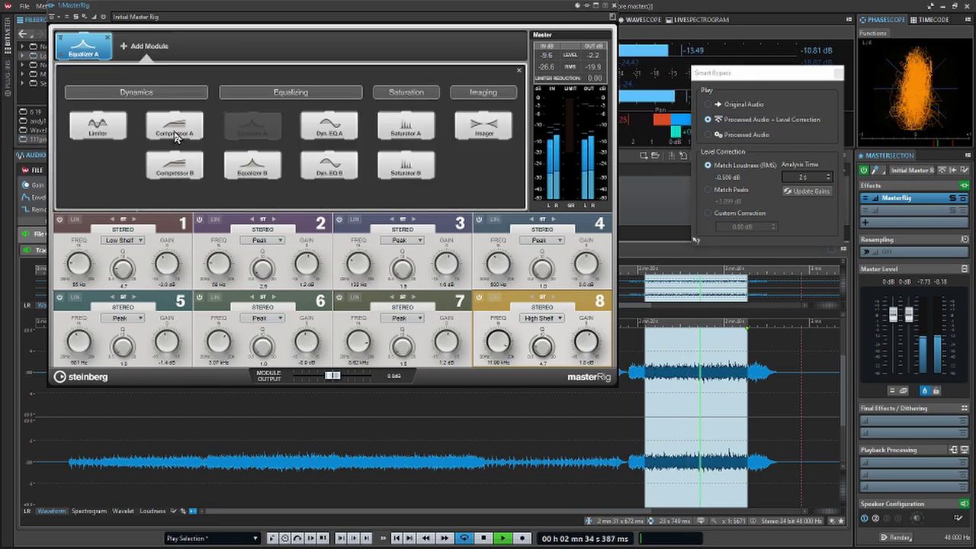
pyautogui.click(177, 165)
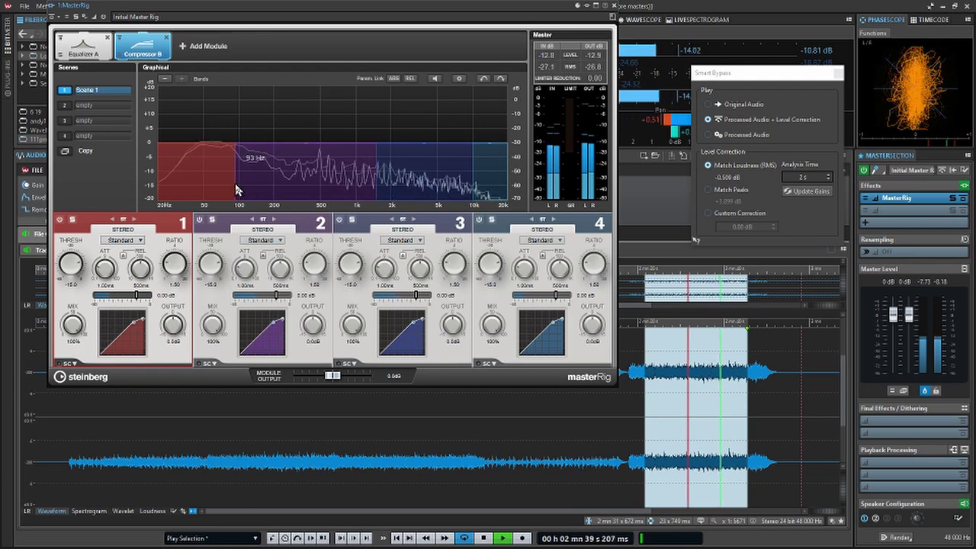
pyautogui.click(376, 171)
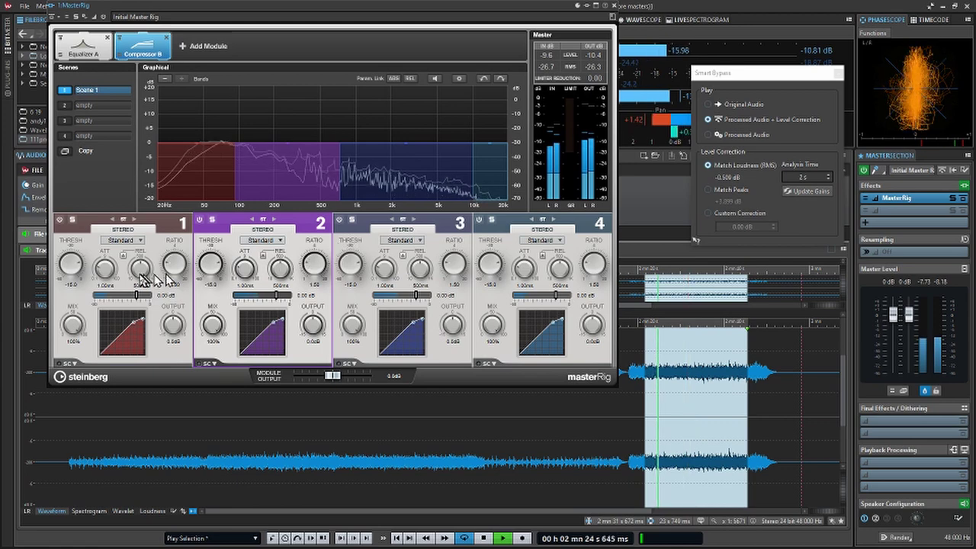
pyautogui.click(187, 271)
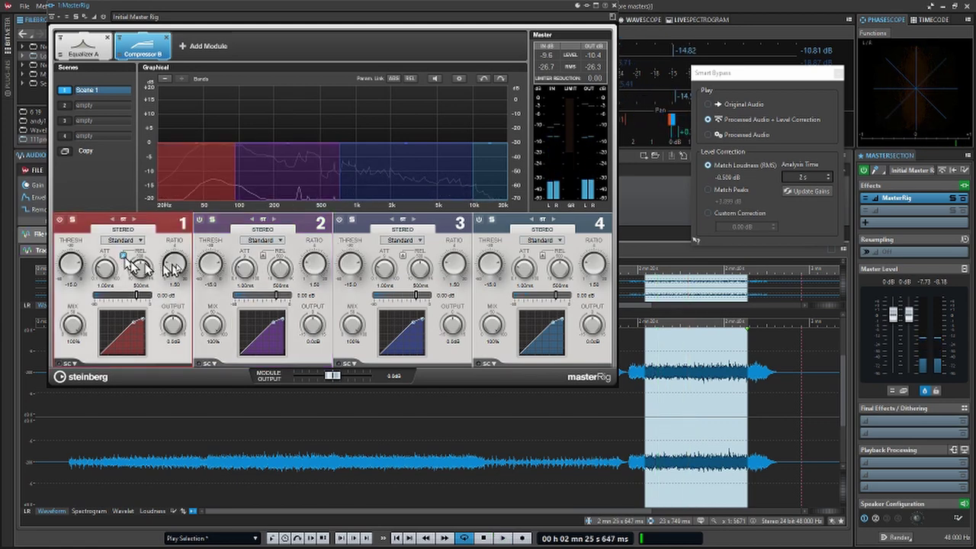
pyautogui.click(276, 265)
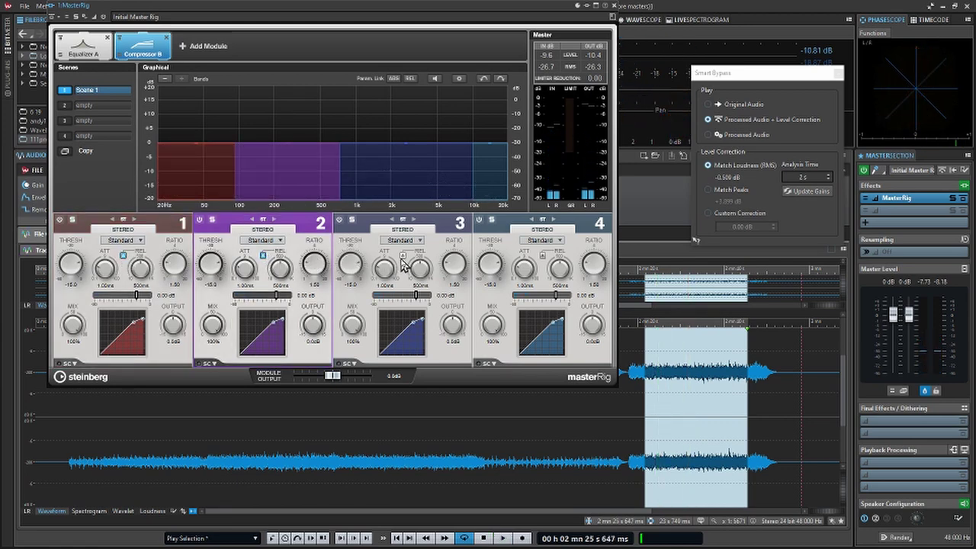
pyautogui.click(404, 265)
pyautogui.click(546, 260)
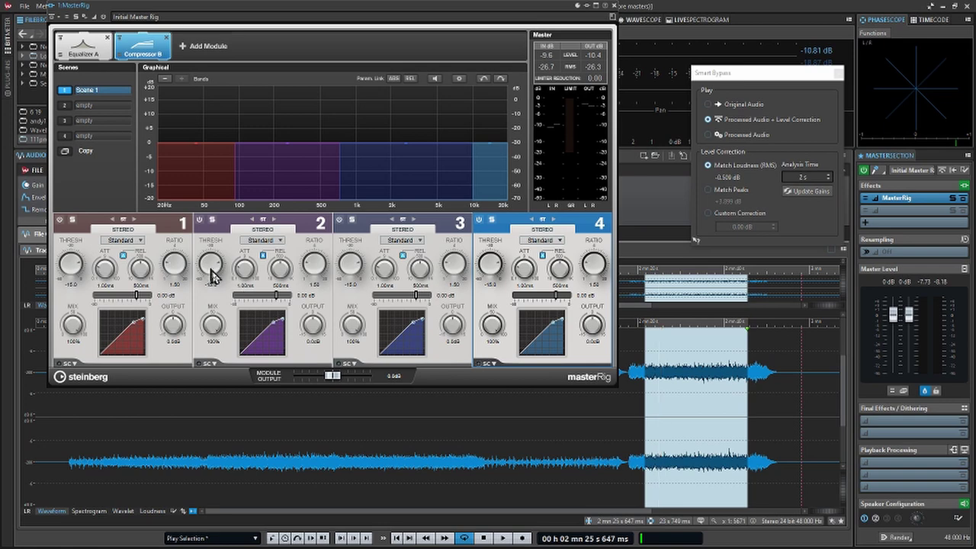
# Step: During playback, pull the Compressor B thresholds down to roughly -26, -34.2, -27.9 and -35.7 dB
pyautogui.press('space')
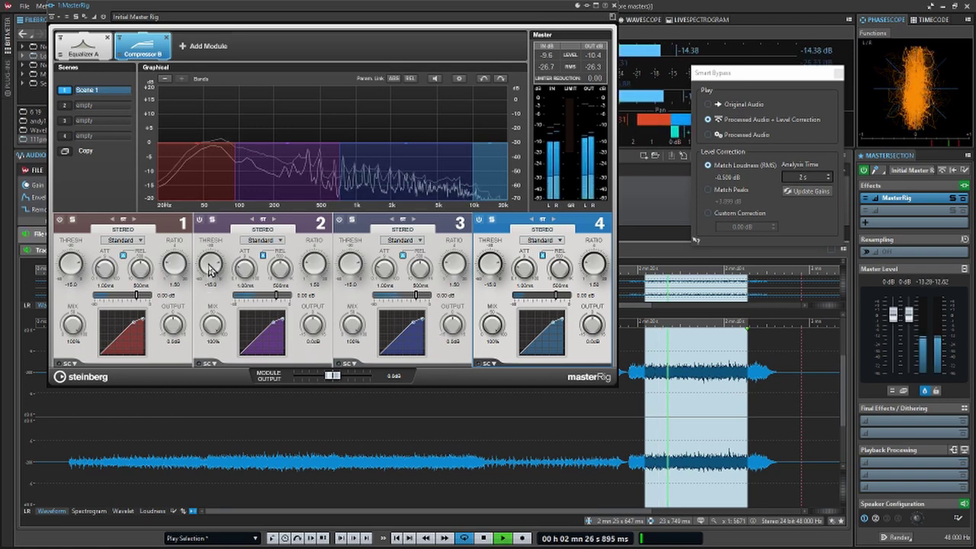
pyautogui.click(211, 270)
pyautogui.moveTo(211, 290); pyautogui.dragTo(211, 298)
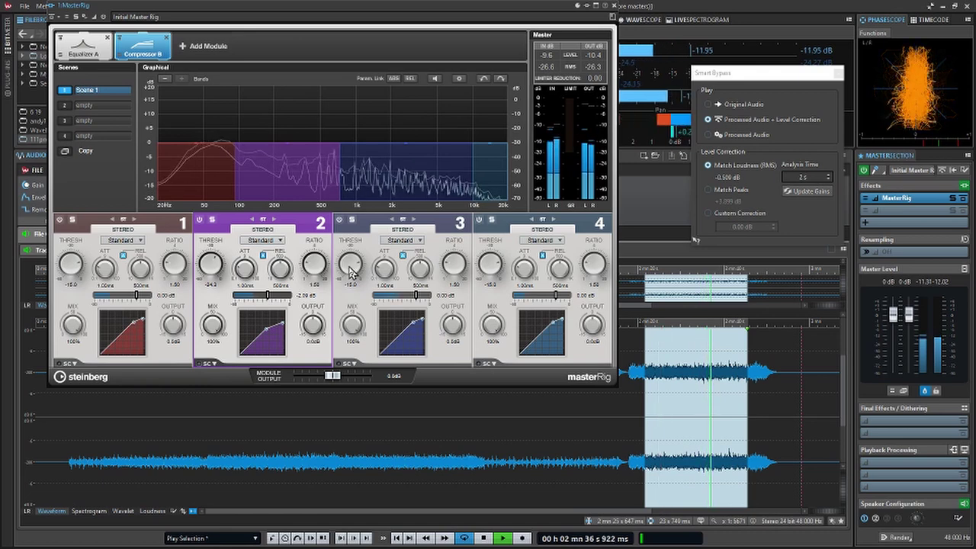
pyautogui.click(351, 273)
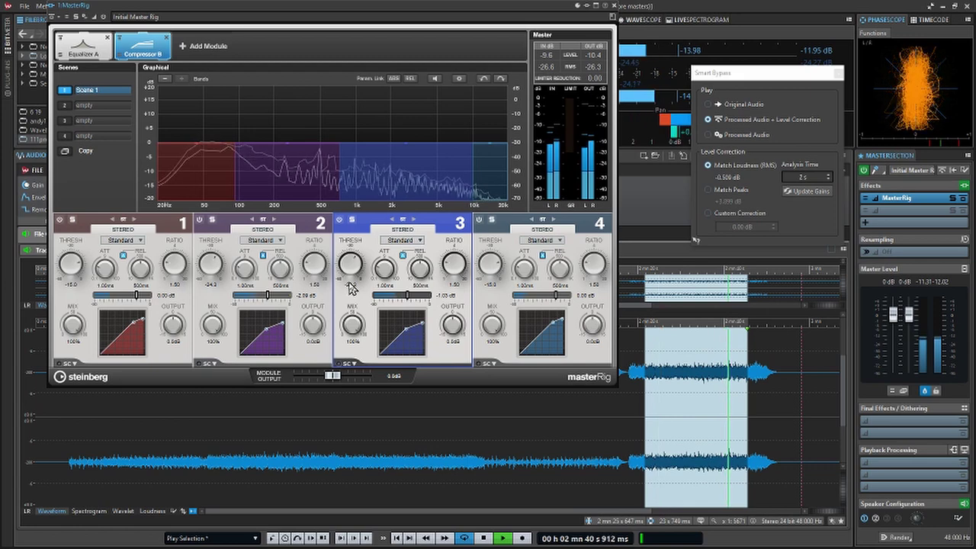
pyautogui.moveTo(490, 265); pyautogui.dragTo(488, 302)
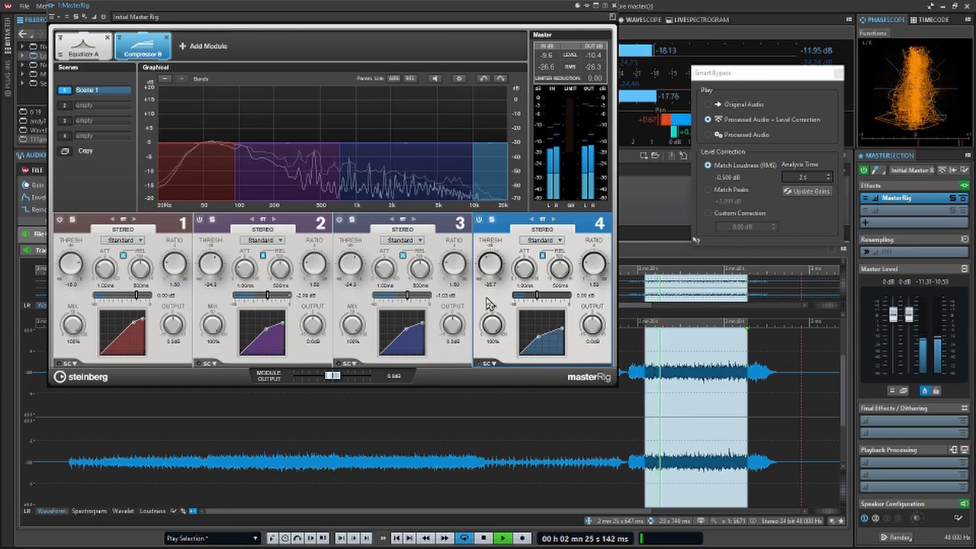
pyautogui.moveTo(353, 267); pyautogui.dragTo(353, 269)
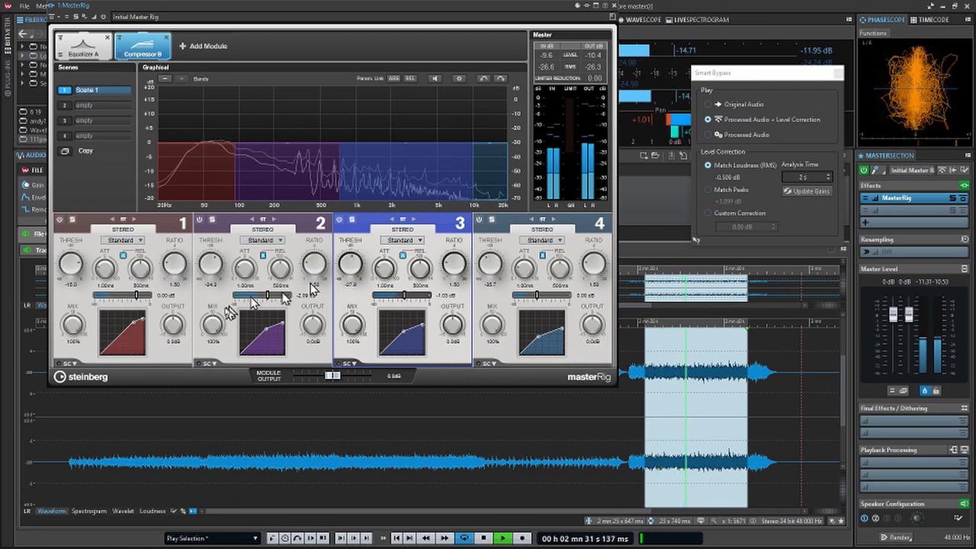
pyautogui.click(71, 279)
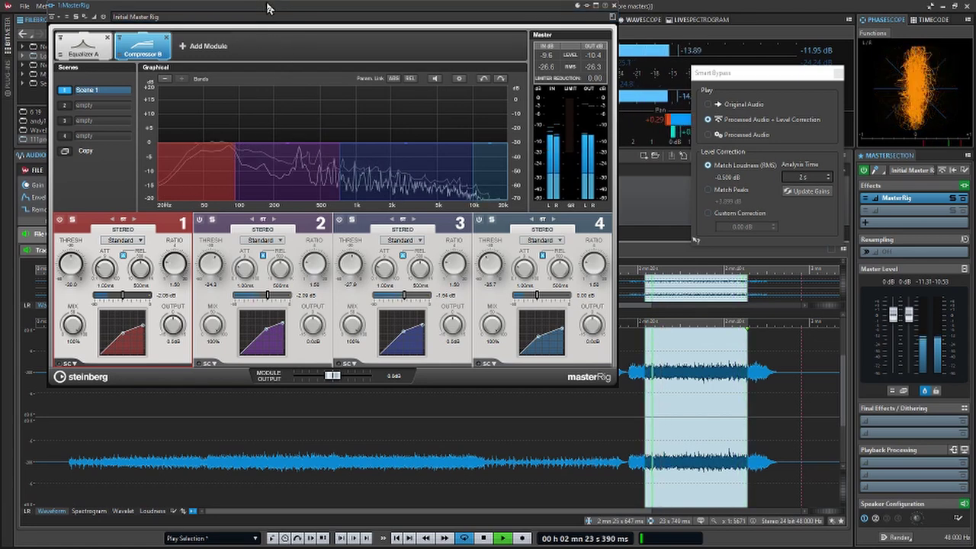
# Step: Stop playback, move the plugin window down and show the Spectroscope in the top-left panel
pyautogui.press('space')
pyautogui.moveTo(267, 7); pyautogui.dragTo(267, 122)
pyautogui.click(247, 20)
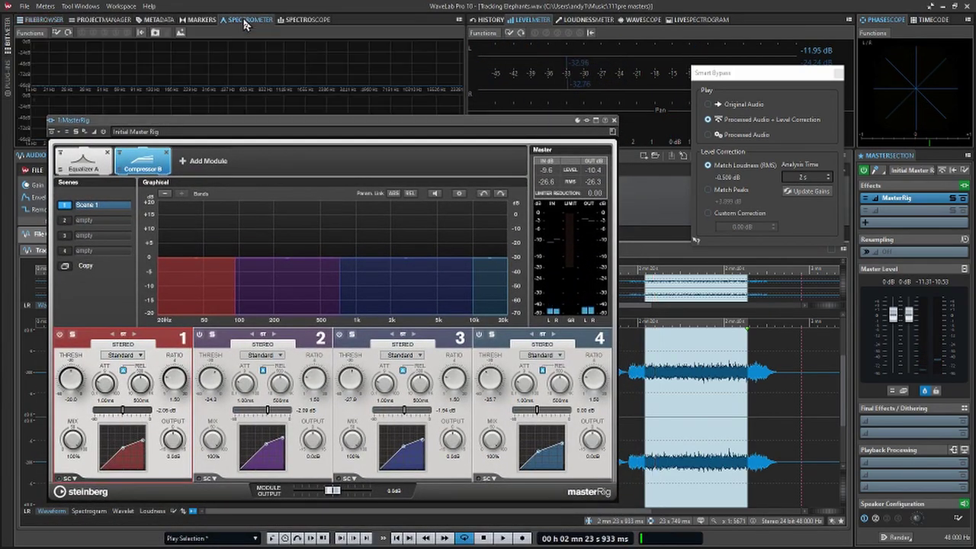
pyautogui.click(302, 21)
# Step: Play the mix while watching the spectrum, focusing compressor bands 2 and 3
pyautogui.press('space')
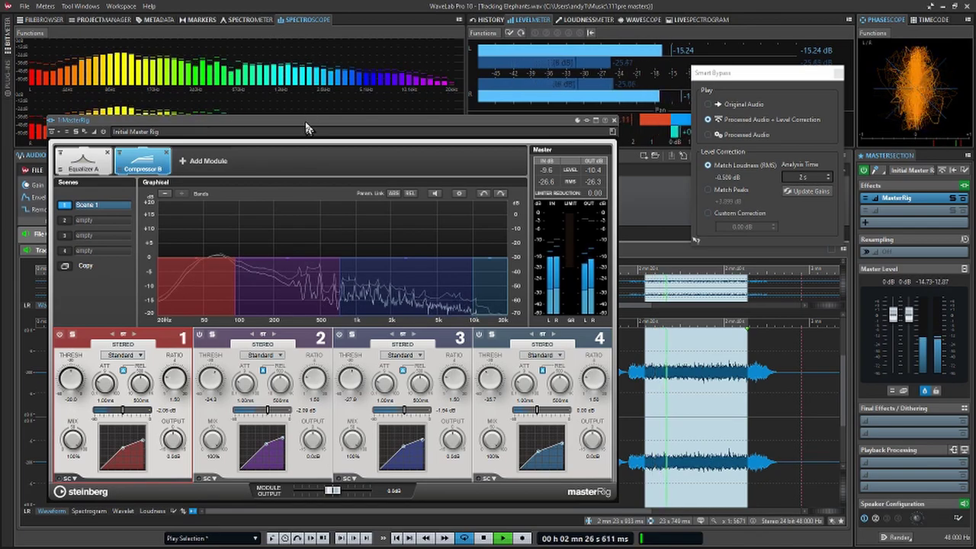
pyautogui.moveTo(307, 124); pyautogui.dragTo(291, 163)
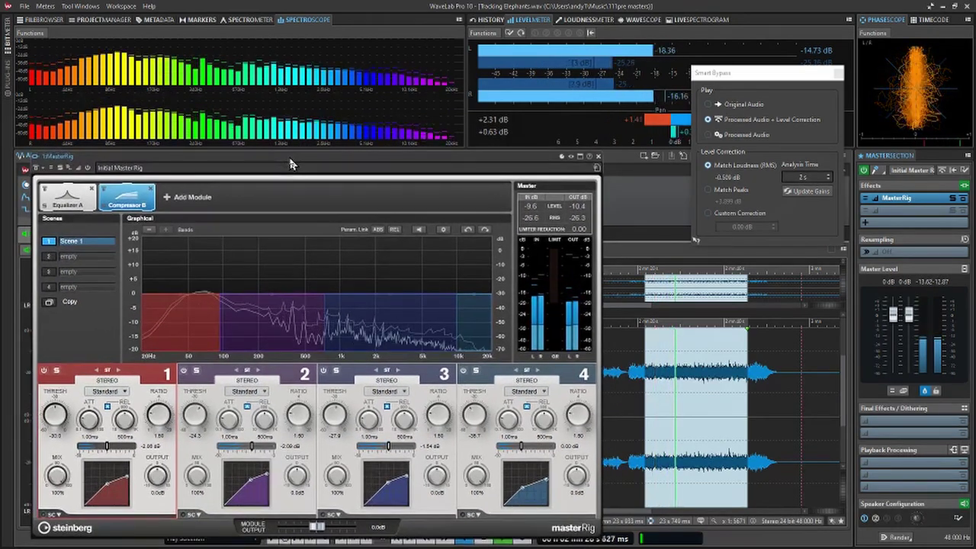
pyautogui.press('space')
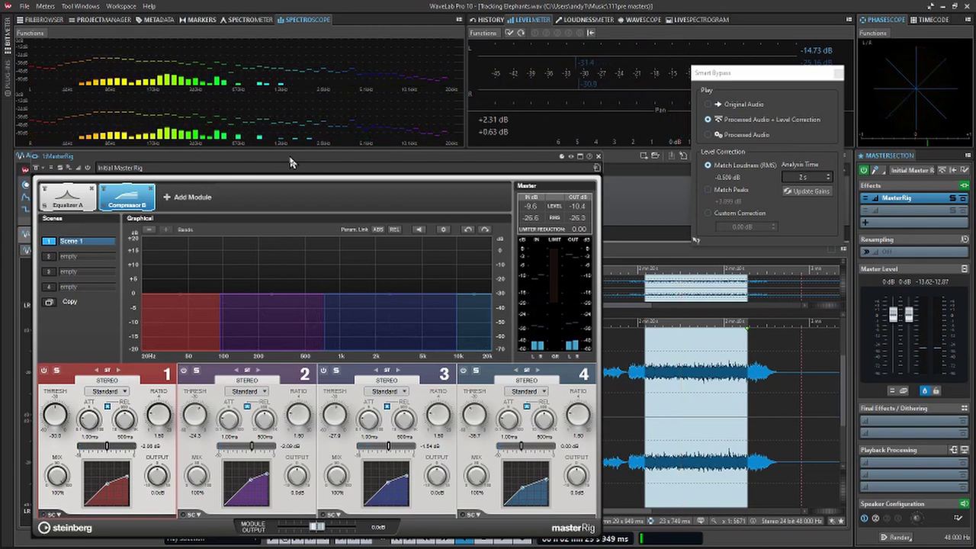
pyautogui.press('space')
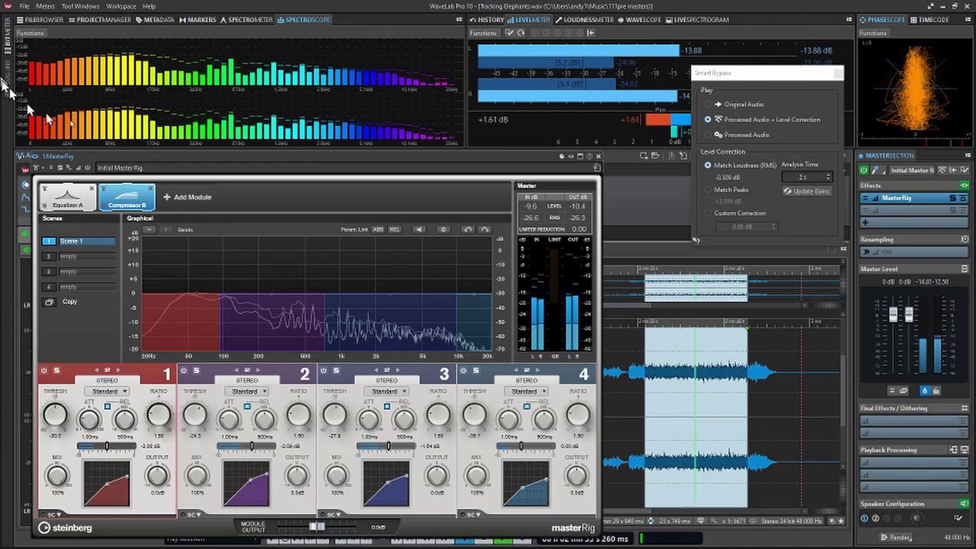
pyautogui.click(275, 299)
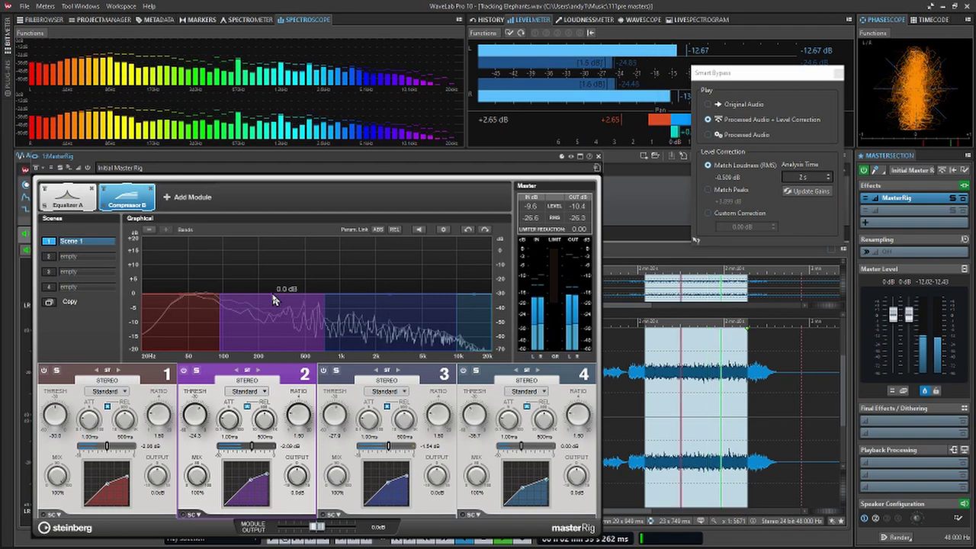
pyautogui.click(387, 302)
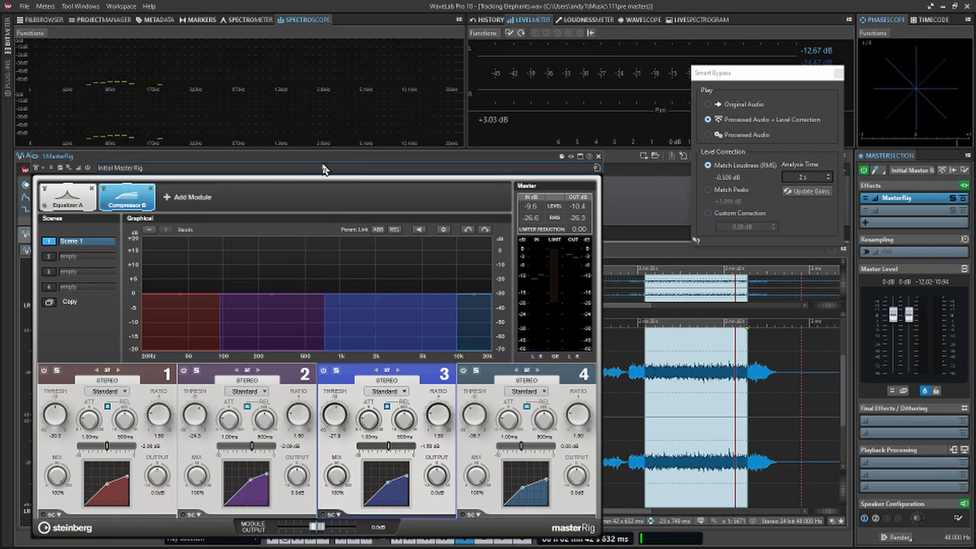
pyautogui.moveTo(323, 167)
pyautogui.mouseDown()
pyautogui.moveTo(355, 190)
pyautogui.moveTo(374, 160)
pyautogui.moveTo(321, 170)
pyautogui.mouseUp()
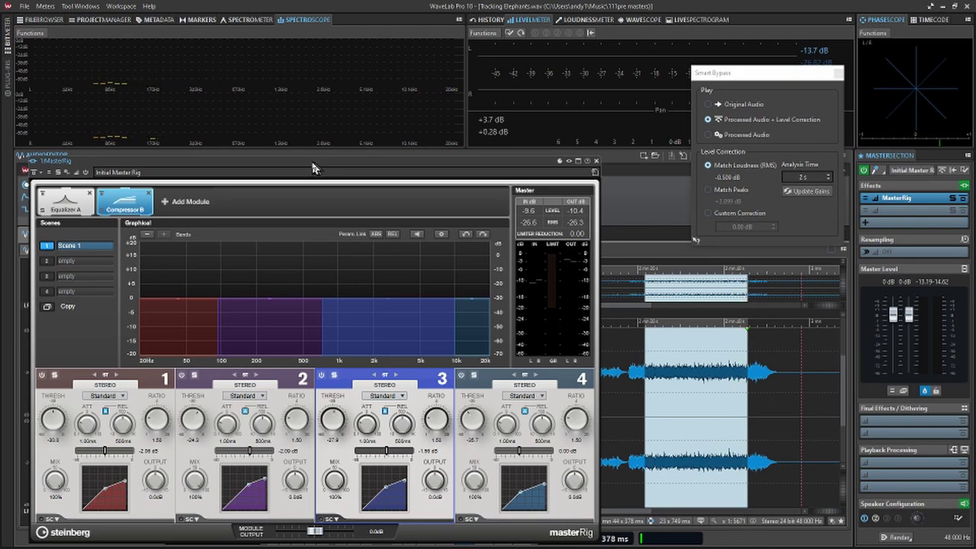
pyautogui.moveTo(312, 167); pyautogui.dragTo(309, 142)
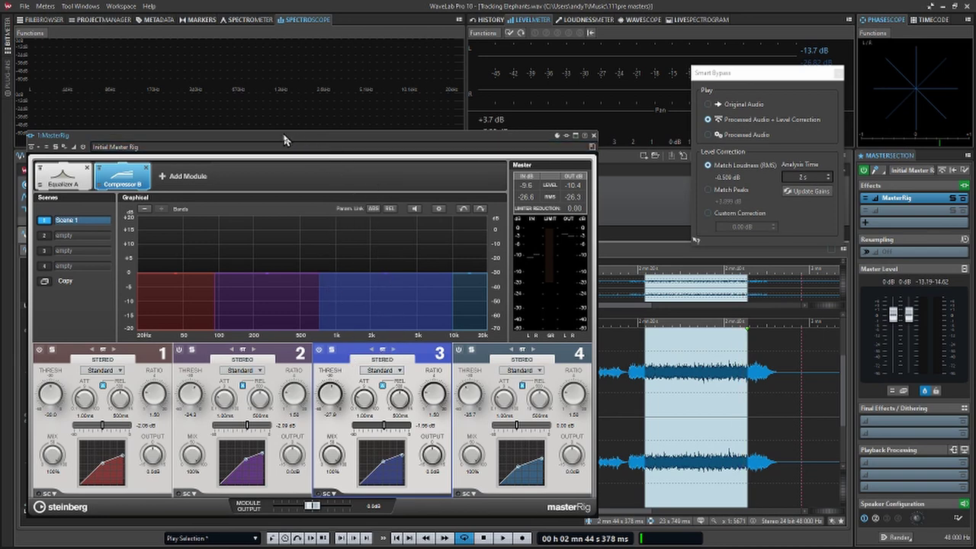
pyautogui.moveTo(284, 139)
pyautogui.mouseDown()
pyautogui.moveTo(305, 144)
pyautogui.moveTo(299, 138)
pyautogui.mouseUp()
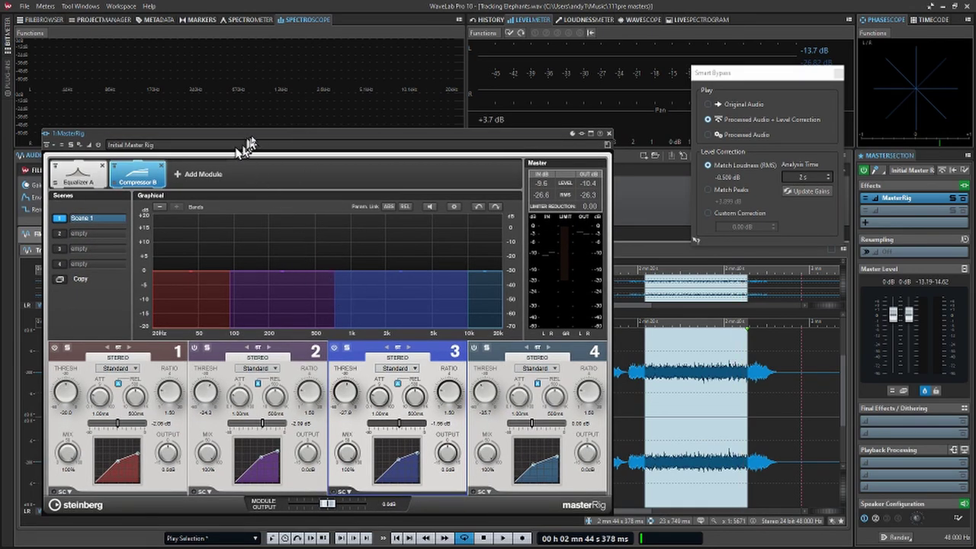
pyautogui.moveTo(258, 137); pyautogui.dragTo(250, 143)
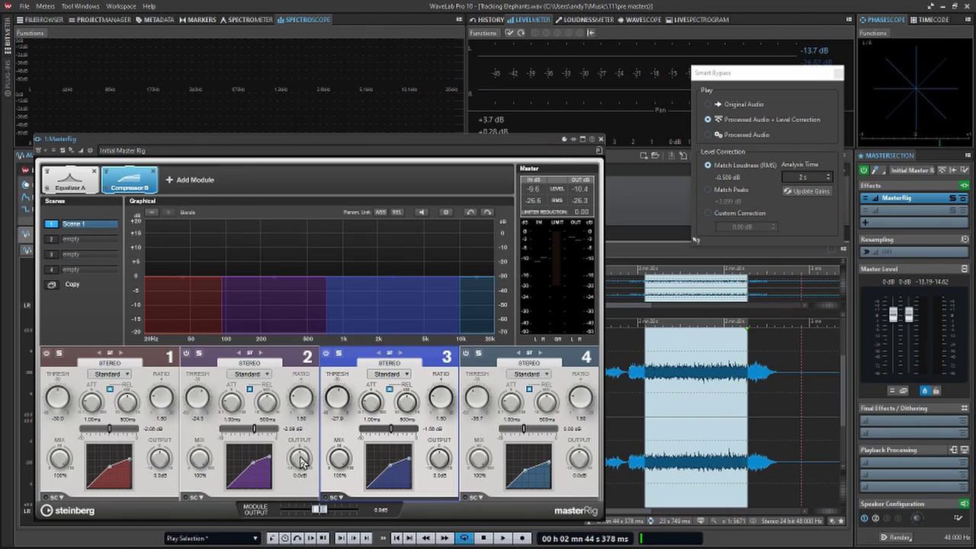
# Step: While playing, pull band 2's output gain fully down and settle band 3's output near +3.4 dB
pyautogui.press('space')
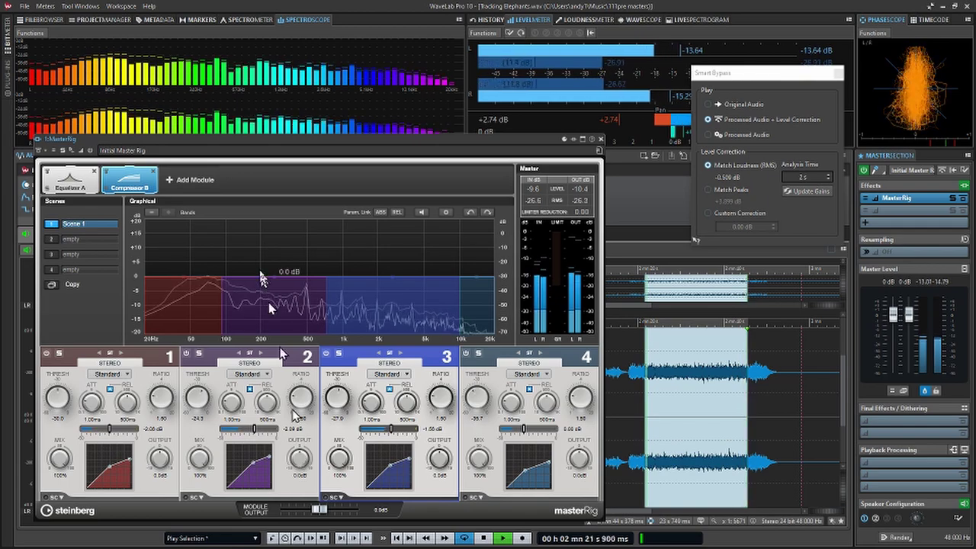
pyautogui.moveTo(251, 150); pyautogui.dragTo(246, 161)
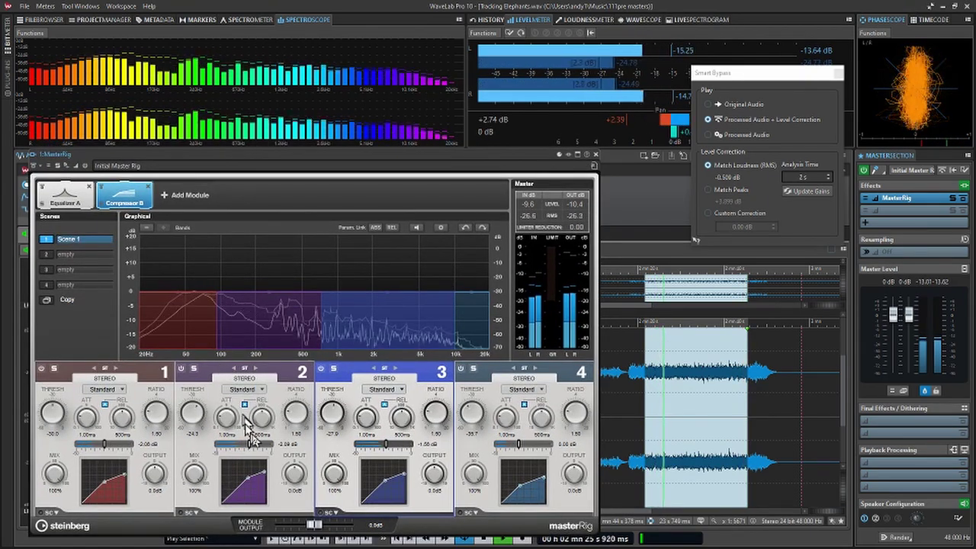
pyautogui.click(292, 479)
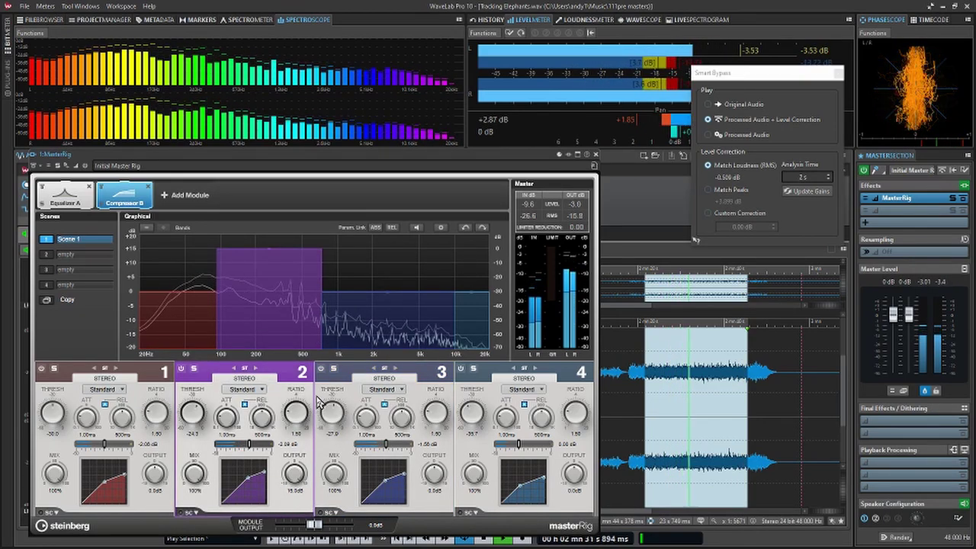
pyautogui.moveTo(318, 403); pyautogui.dragTo(313, 538)
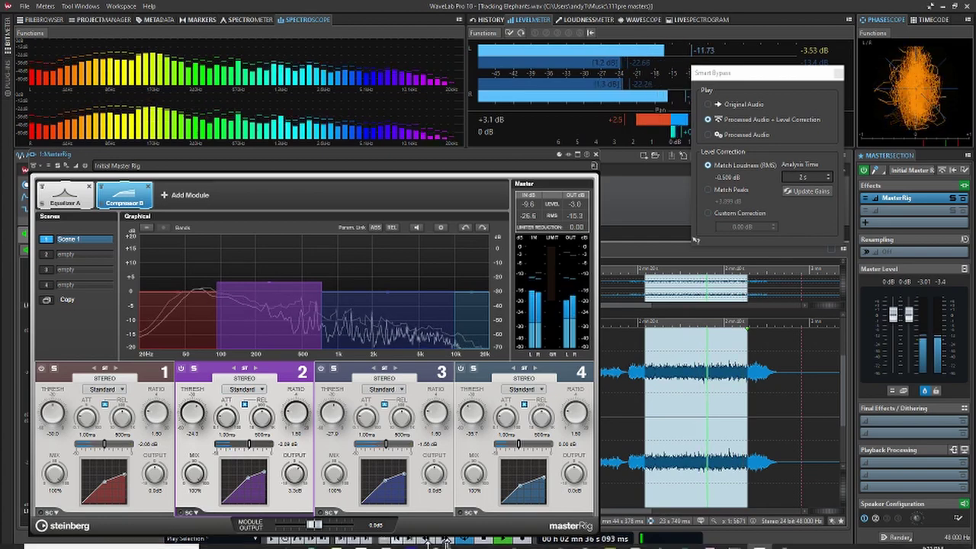
pyautogui.moveTo(499, 543)
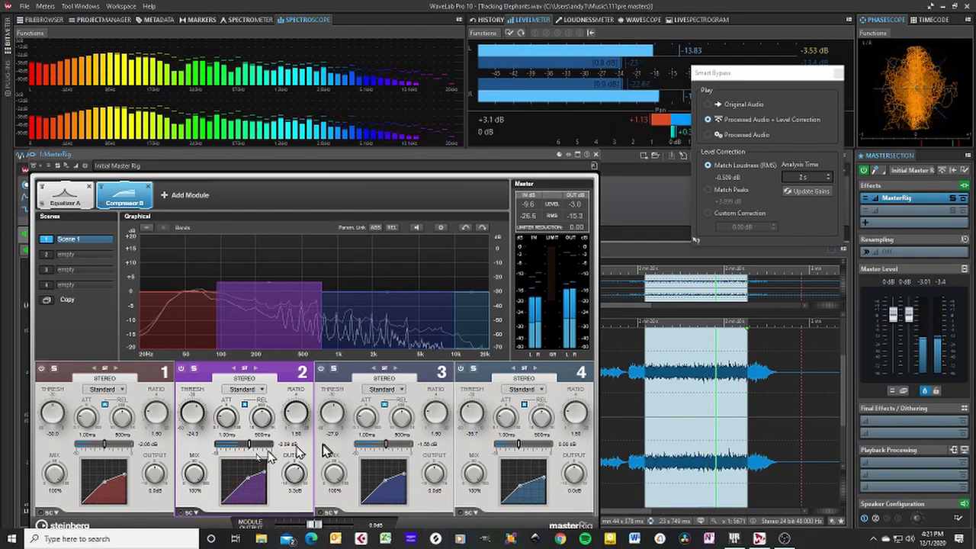
pyautogui.moveTo(446, 481)
pyautogui.mouseDown()
pyautogui.moveTo(453, 419)
pyautogui.moveTo(447, 496)
pyautogui.mouseUp()
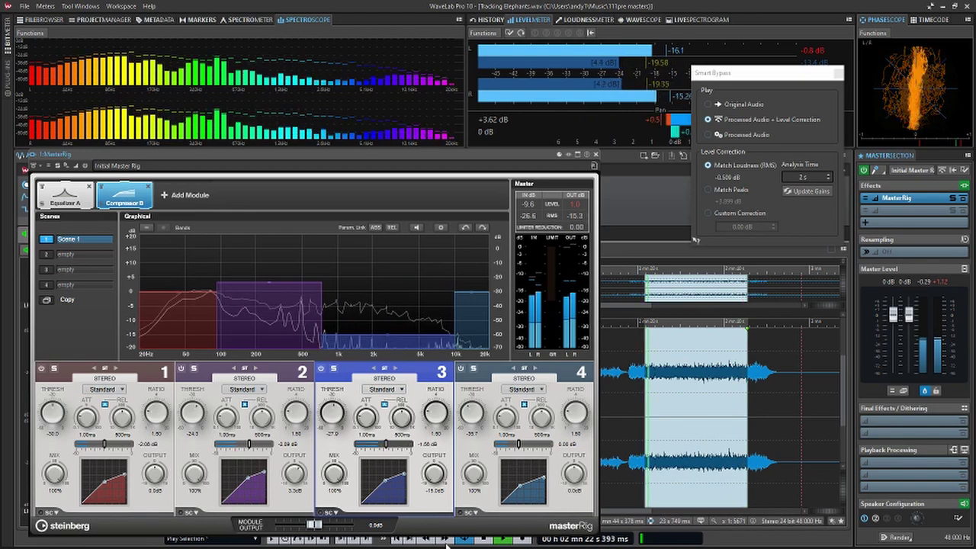
pyautogui.moveTo(446, 543); pyautogui.dragTo(455, 496)
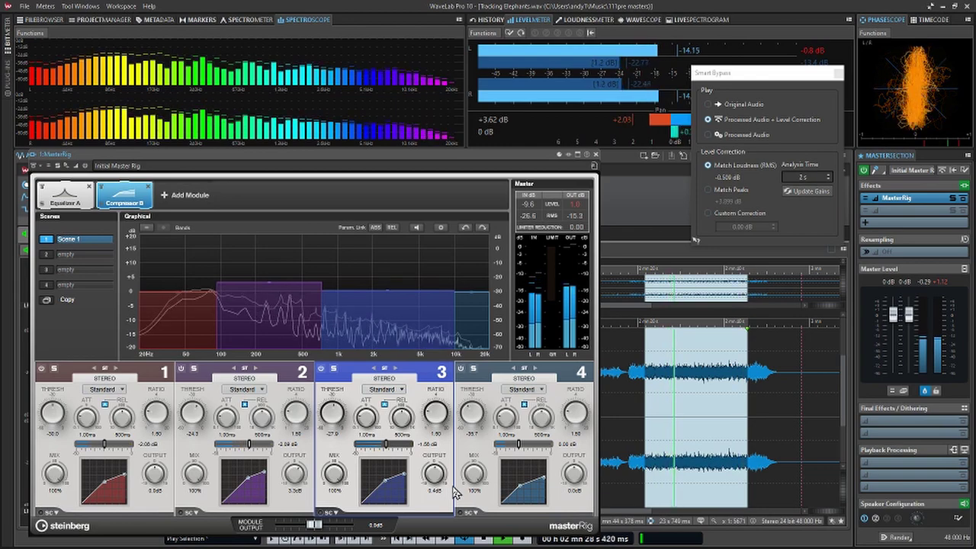
pyautogui.moveTo(455, 494); pyautogui.dragTo(458, 482)
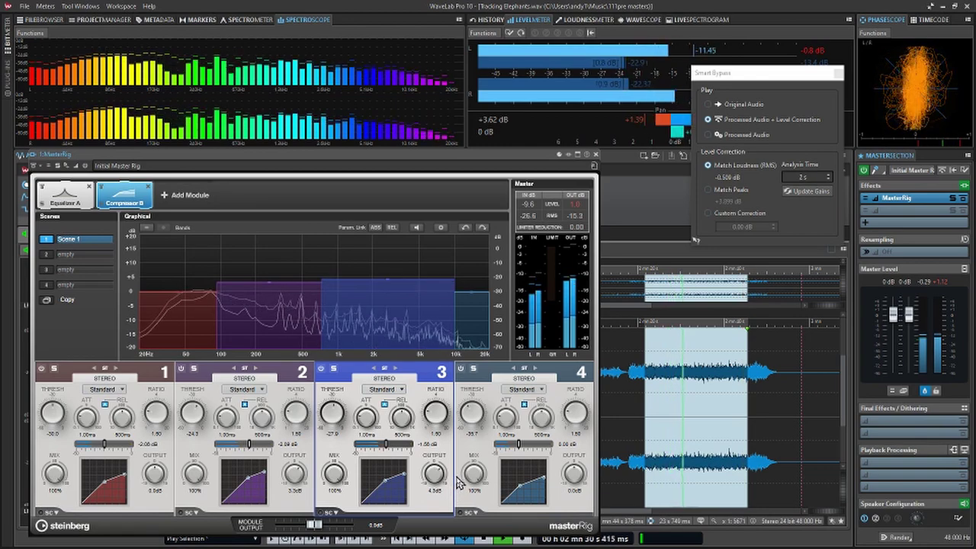
pyautogui.moveTo(458, 482); pyautogui.dragTo(458, 495)
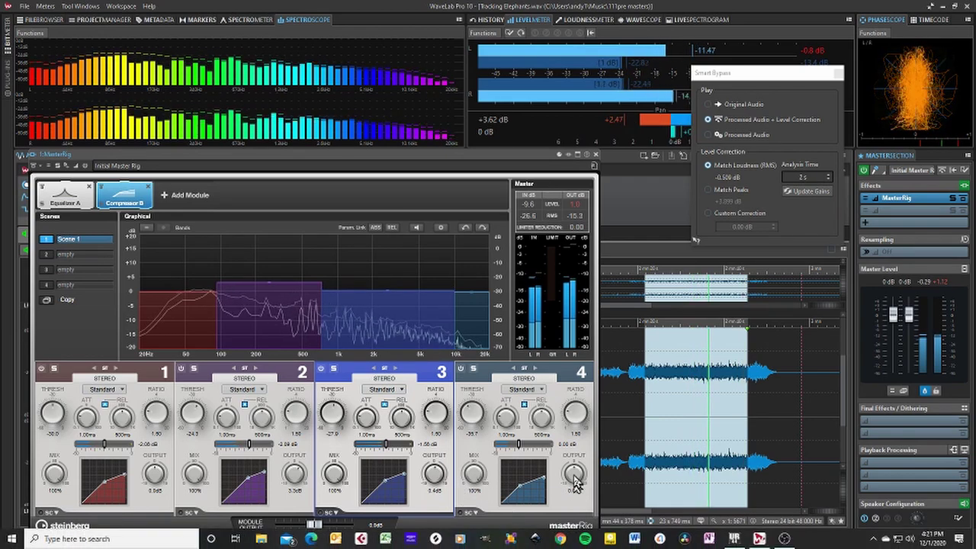
# Step: Audition band 4 with an output boost, then cut band 1 to -15 dB and raise it partway back
pyautogui.moveTo(576, 479)
pyautogui.mouseDown()
pyautogui.moveTo(583, 427)
pyautogui.moveTo(581, 470)
pyautogui.mouseUp()
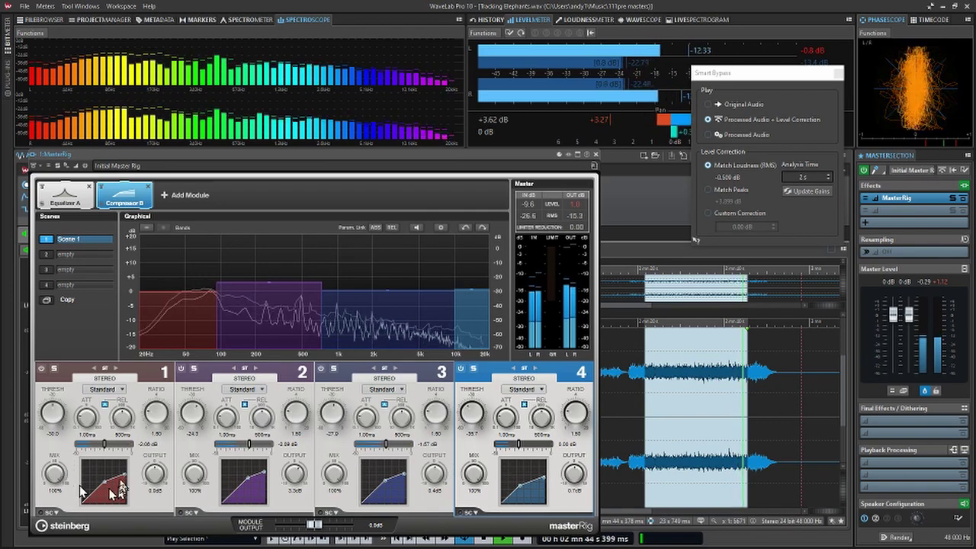
pyautogui.moveTo(154, 473); pyautogui.dragTo(174, 442)
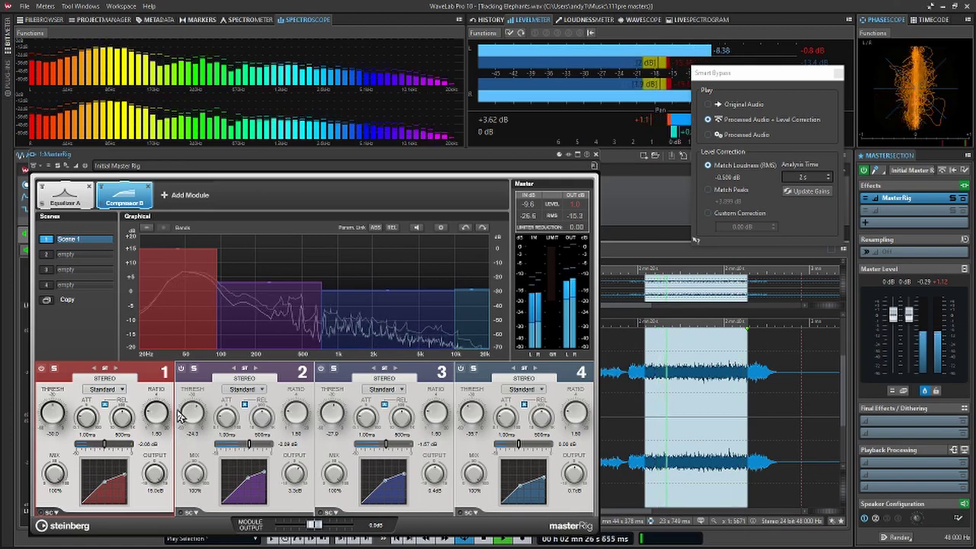
pyautogui.moveTo(180, 417); pyautogui.dragTo(184, 548)
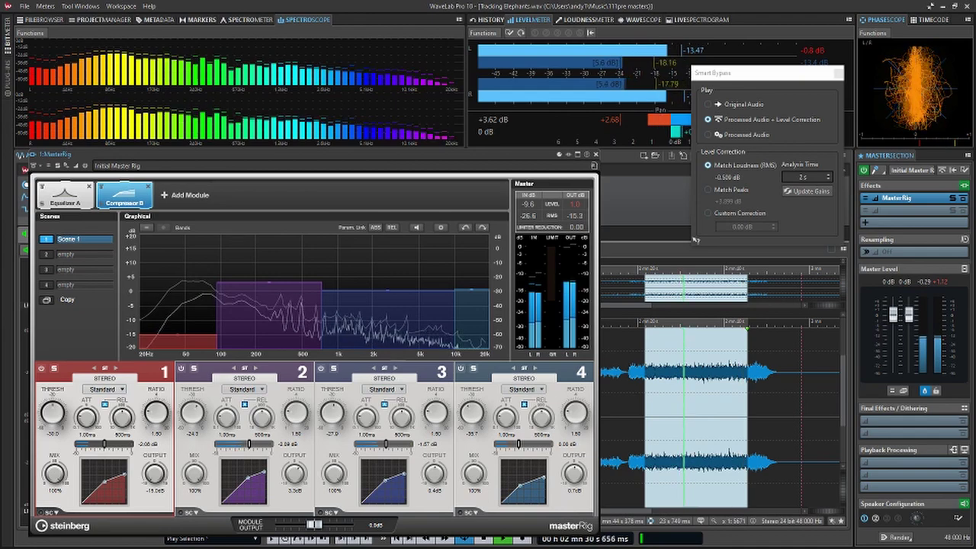
pyautogui.moveTo(183, 548); pyautogui.dragTo(179, 498)
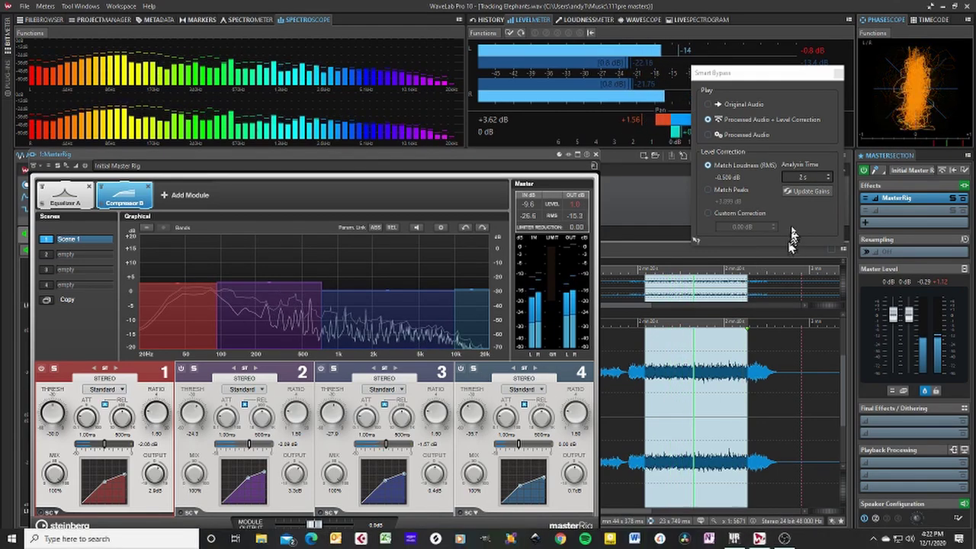
# Step: Update the Smart Bypass gains to -2.858 dB and A/B original versus processed audio, ending on processed
pyautogui.click(805, 191)
pyautogui.click(709, 104)
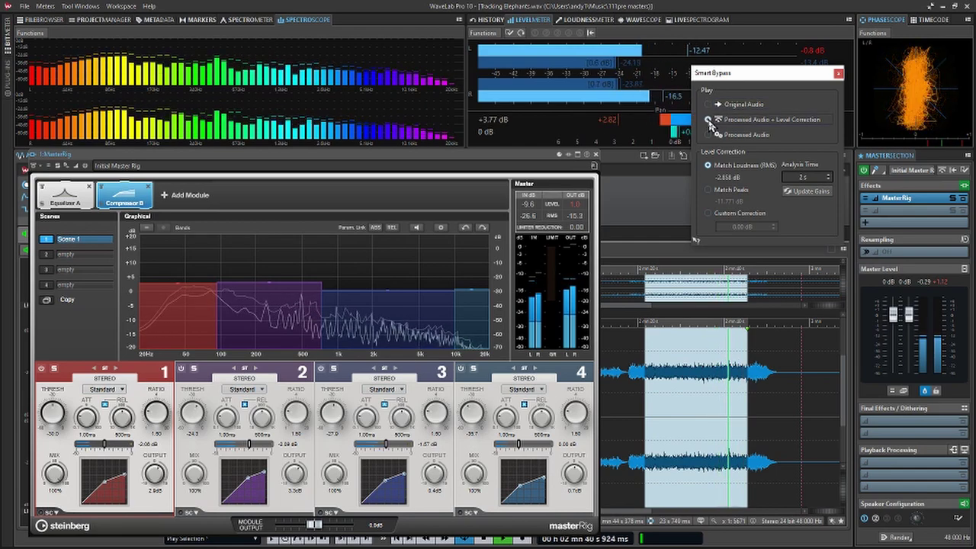
pyautogui.click(709, 120)
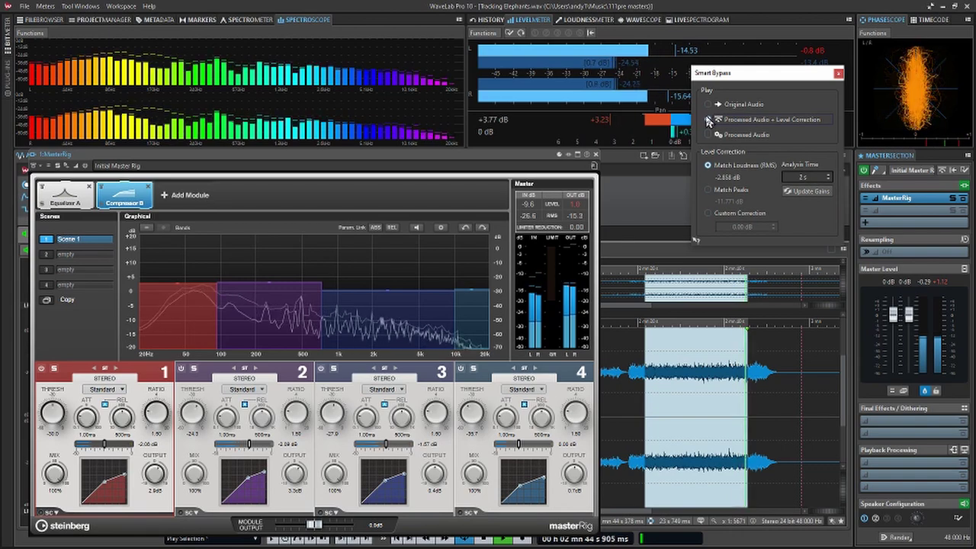
pyautogui.click(709, 105)
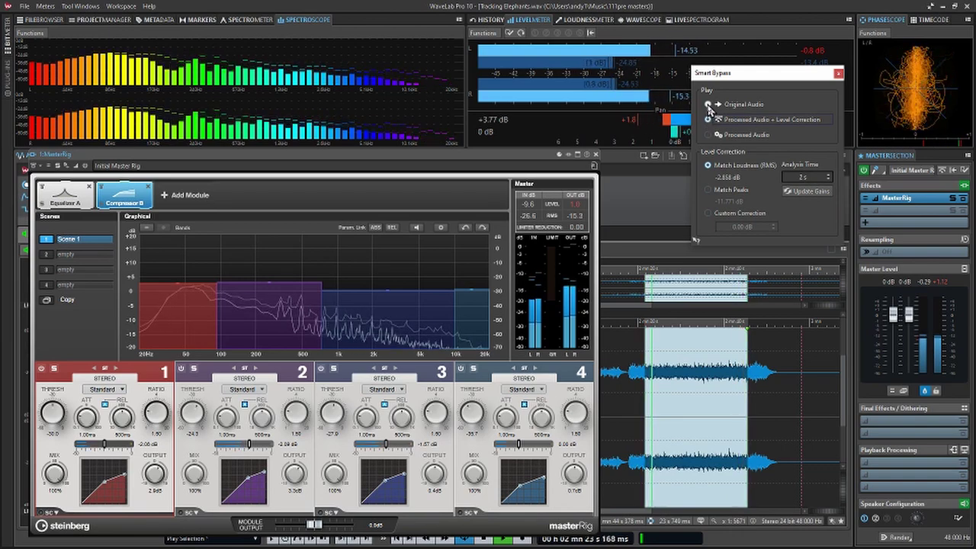
pyautogui.click(709, 119)
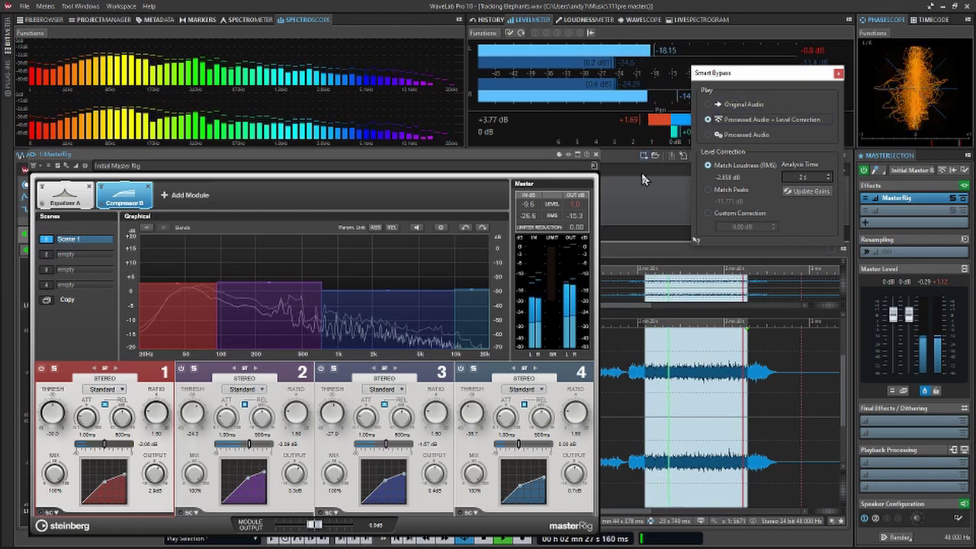
# Step: Add a Saturator A module to the end of the MasterRig chain
pyautogui.moveTo(374, 163); pyautogui.dragTo(393, 82)
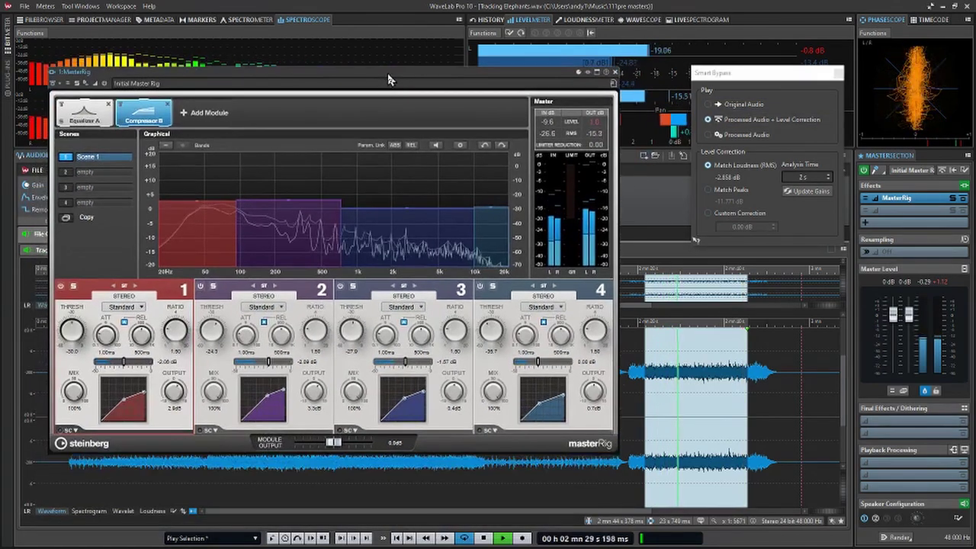
pyautogui.click(203, 113)
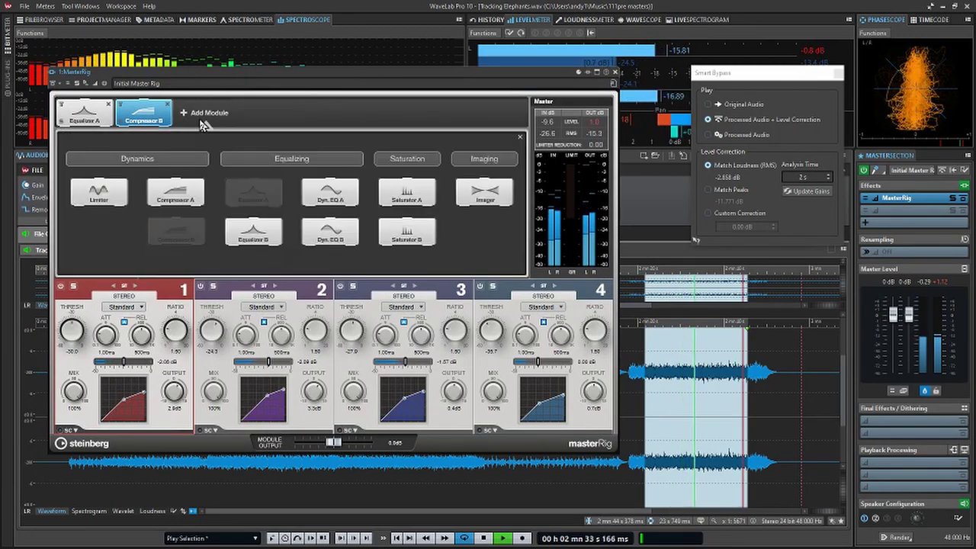
pyautogui.click(412, 194)
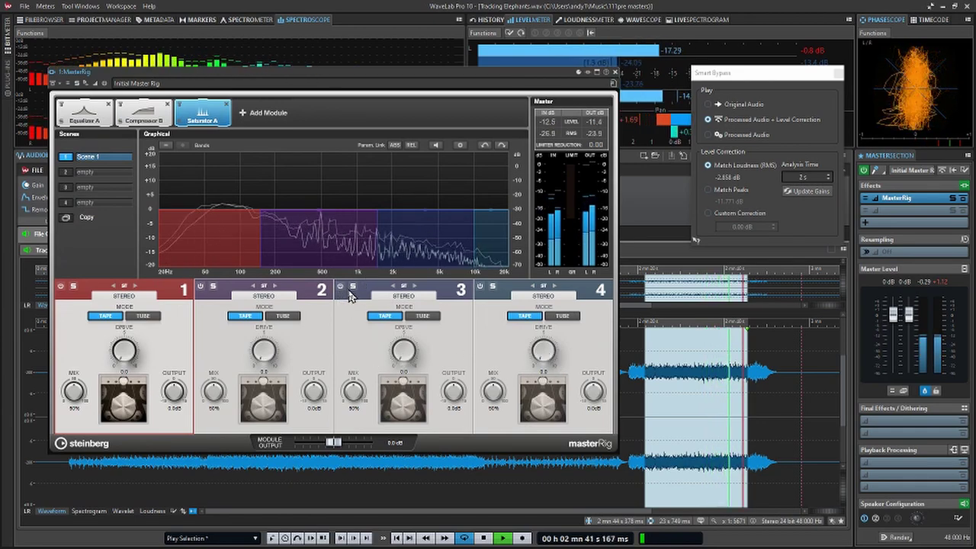
# Step: Set saturator drives: band 3 up to about 2.9, band 4 to 2.7, band 2 to 2.2, band 1 to 1.6
pyautogui.click(413, 357)
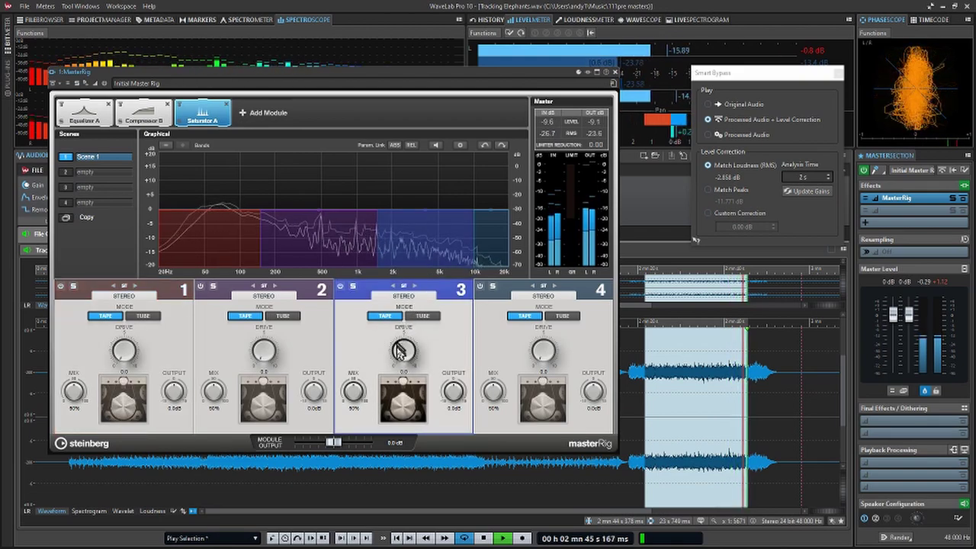
pyautogui.moveTo(400, 354); pyautogui.dragTo(406, 309)
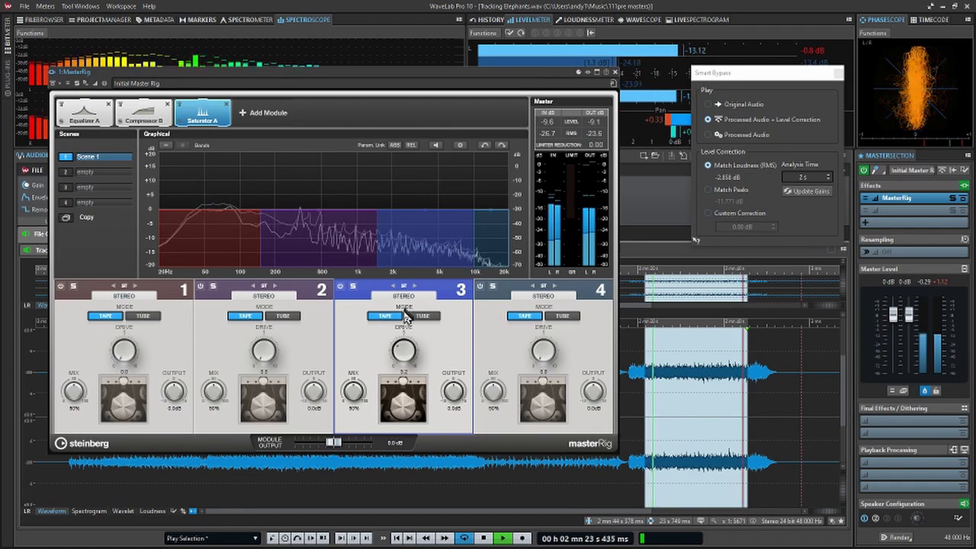
pyautogui.click(542, 289)
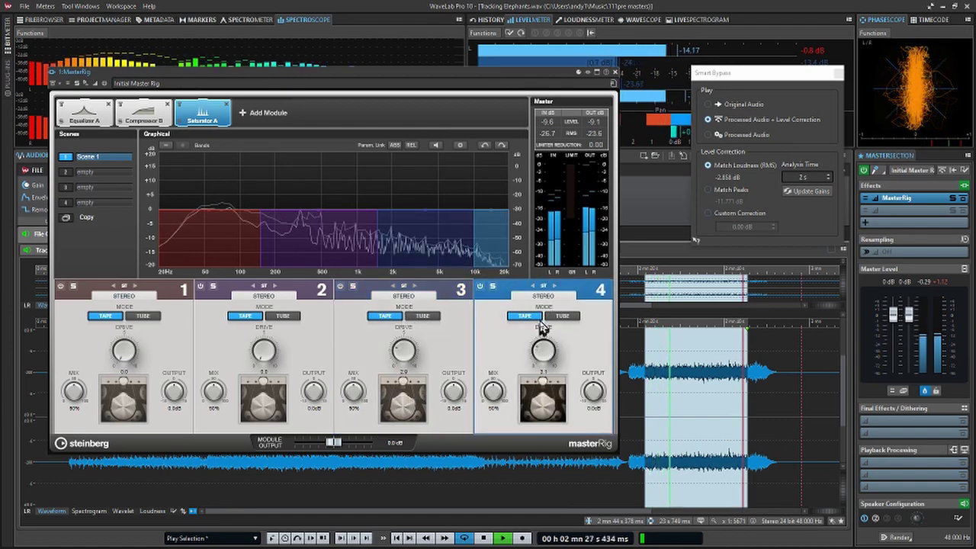
pyautogui.moveTo(541, 326); pyautogui.dragTo(515, 339)
pyautogui.click(273, 352)
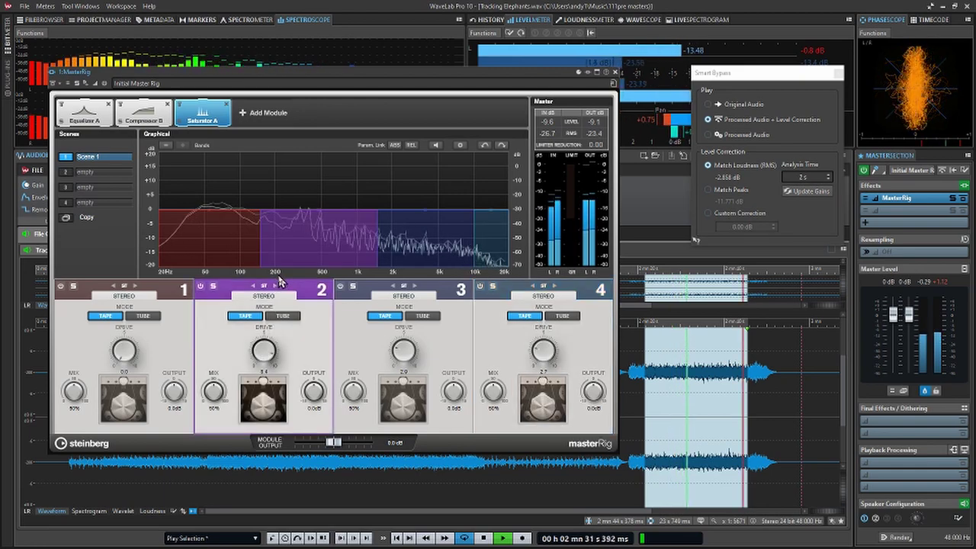
pyautogui.moveTo(279, 344); pyautogui.dragTo(280, 345)
pyautogui.click(156, 357)
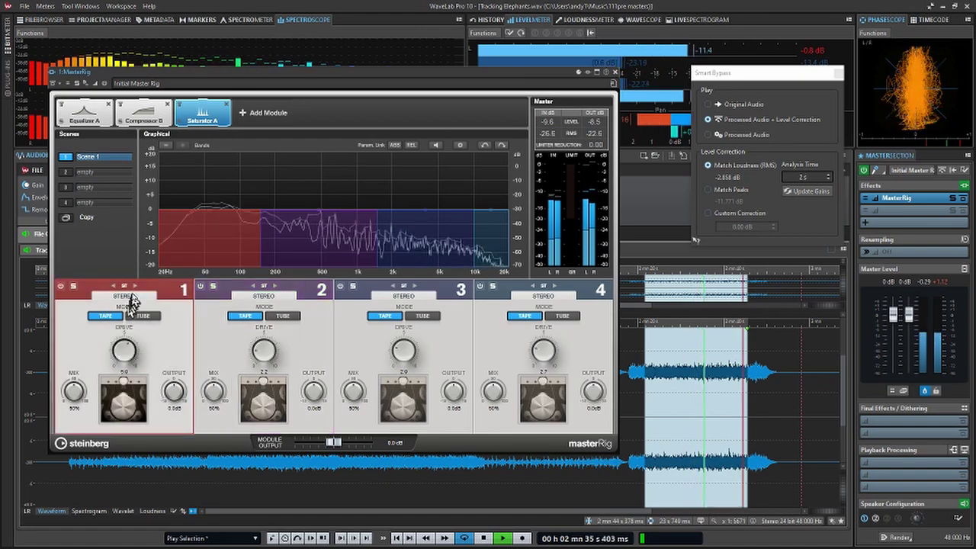
pyautogui.moveTo(132, 343); pyautogui.dragTo(133, 347)
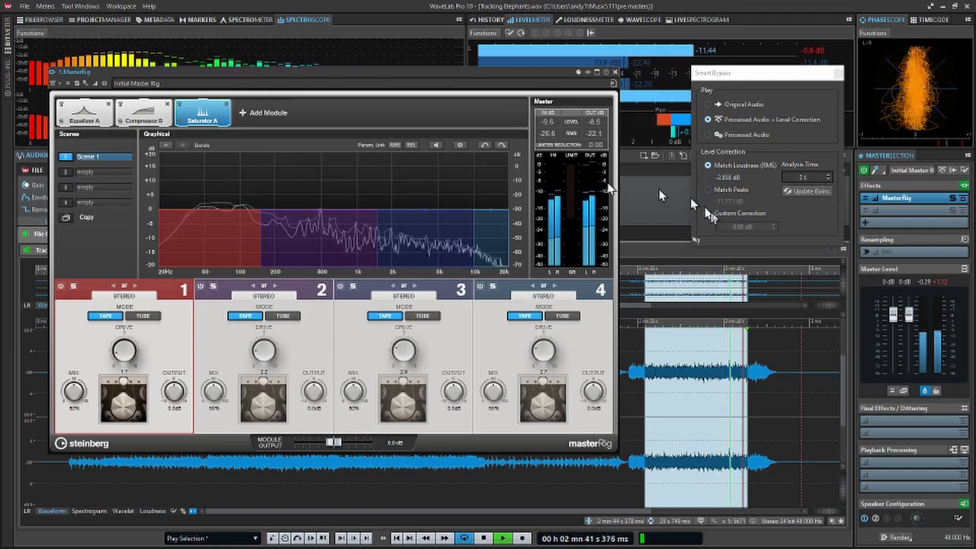
# Step: Recalculate the loudness match after saturation, A/B against the original, then bring up the module list
pyautogui.click(803, 195)
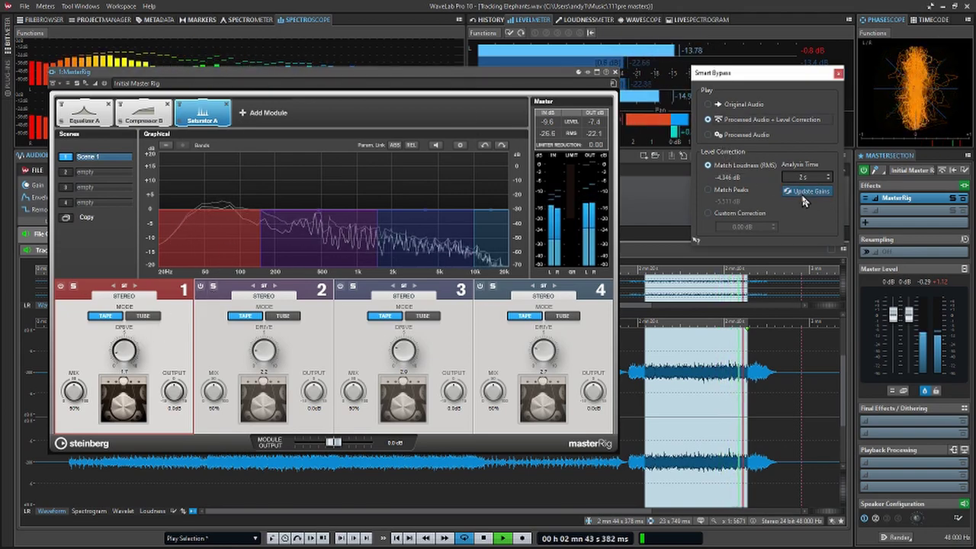
pyautogui.click(708, 104)
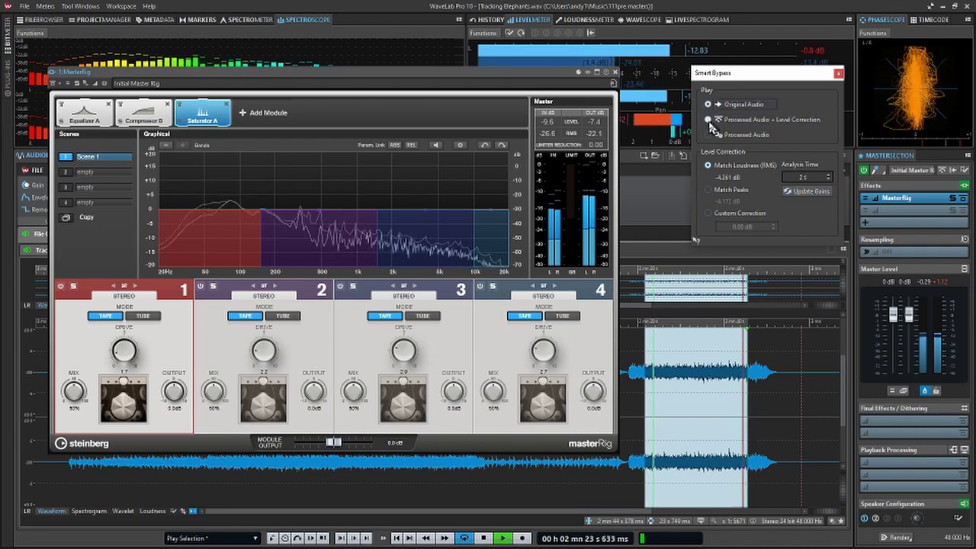
pyautogui.click(709, 120)
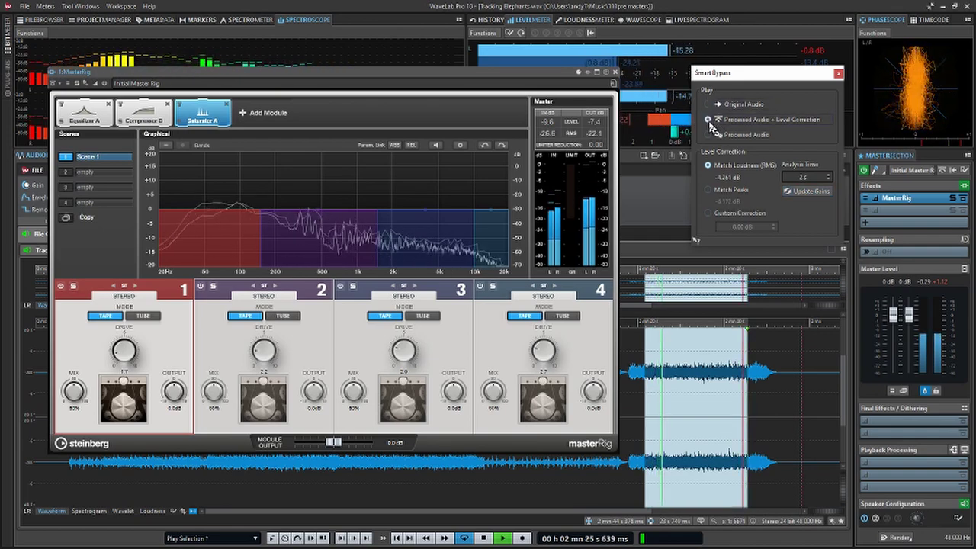
pyautogui.click(260, 116)
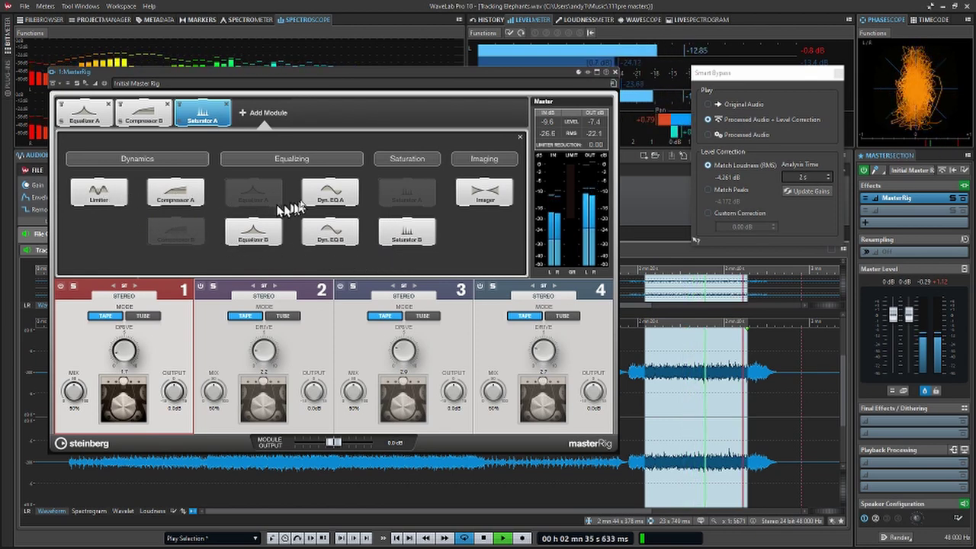
# Step: Add an Imager, widen its band 3, and lower Saturator drives on bands 2–4 to about 1.2, 1.0, 1.8
pyautogui.click(477, 193)
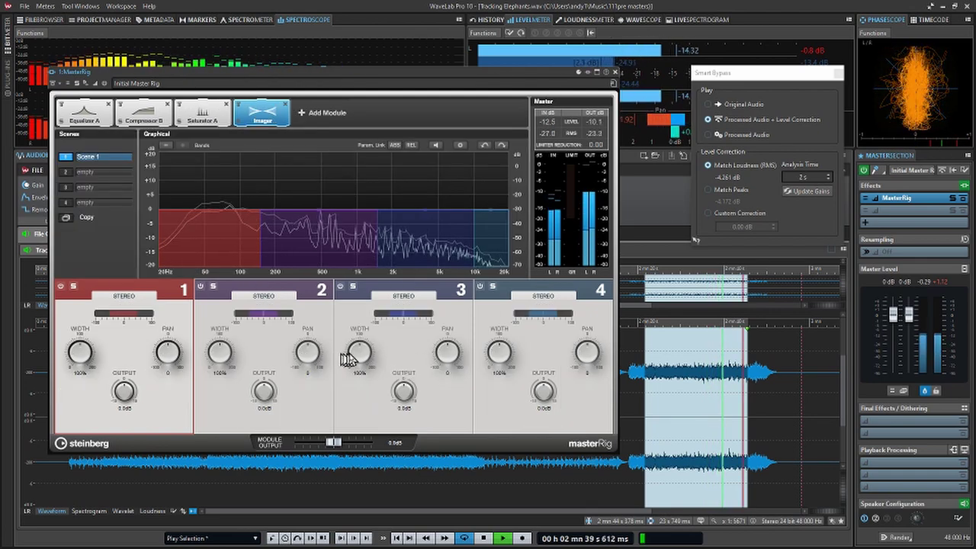
pyautogui.moveTo(360, 353); pyautogui.dragTo(374, 301)
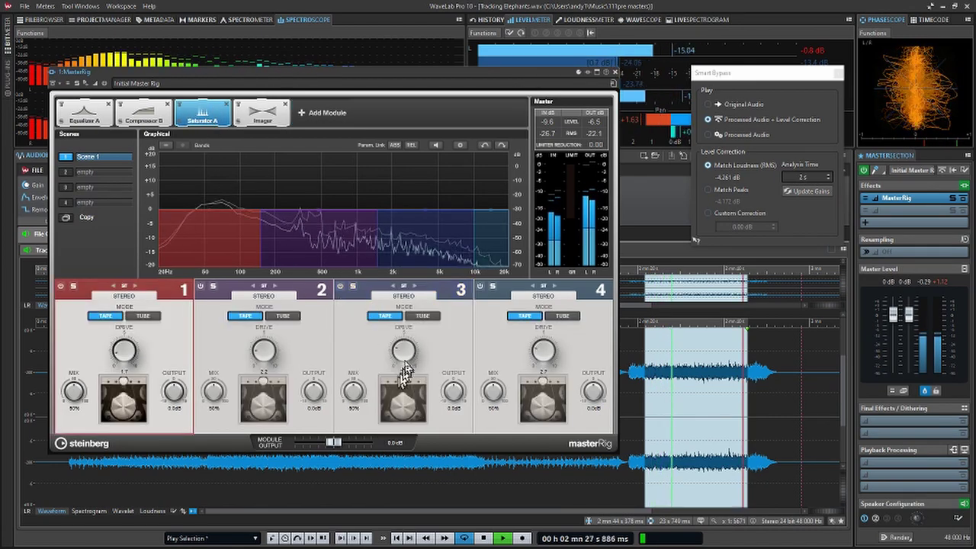
pyautogui.moveTo(543, 352); pyautogui.dragTo(544, 370)
pyautogui.moveTo(417, 360); pyautogui.dragTo(400, 349)
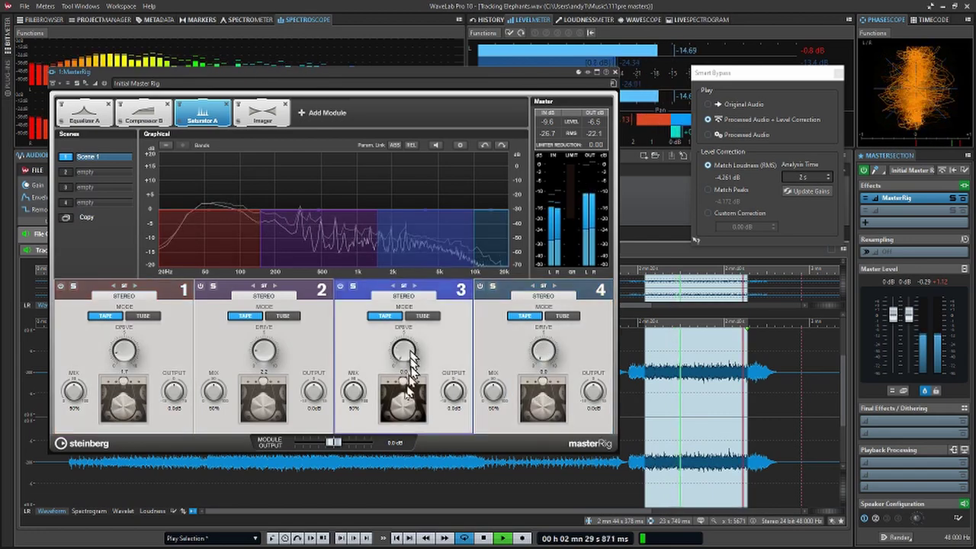
pyautogui.moveTo(267, 358); pyautogui.dragTo(259, 374)
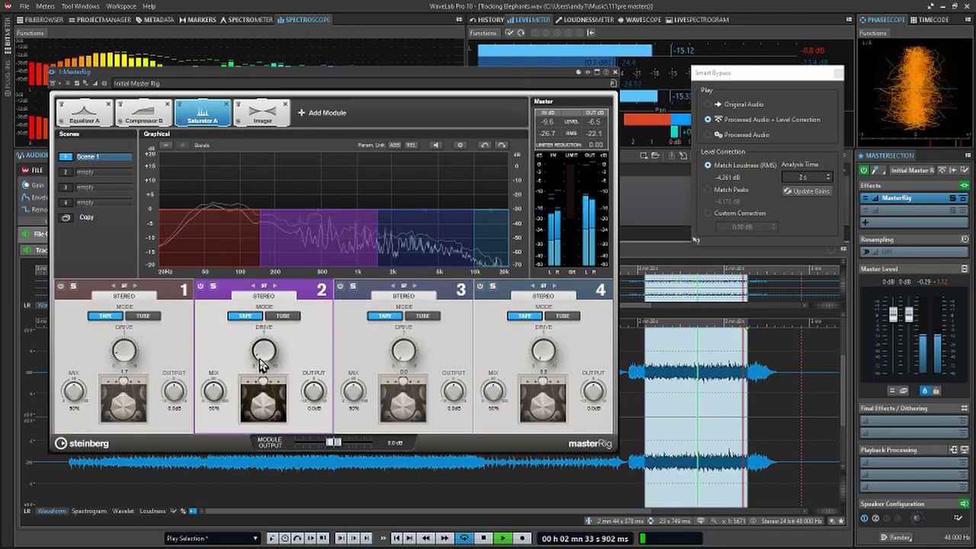
pyautogui.moveTo(404, 360); pyautogui.dragTo(405, 347)
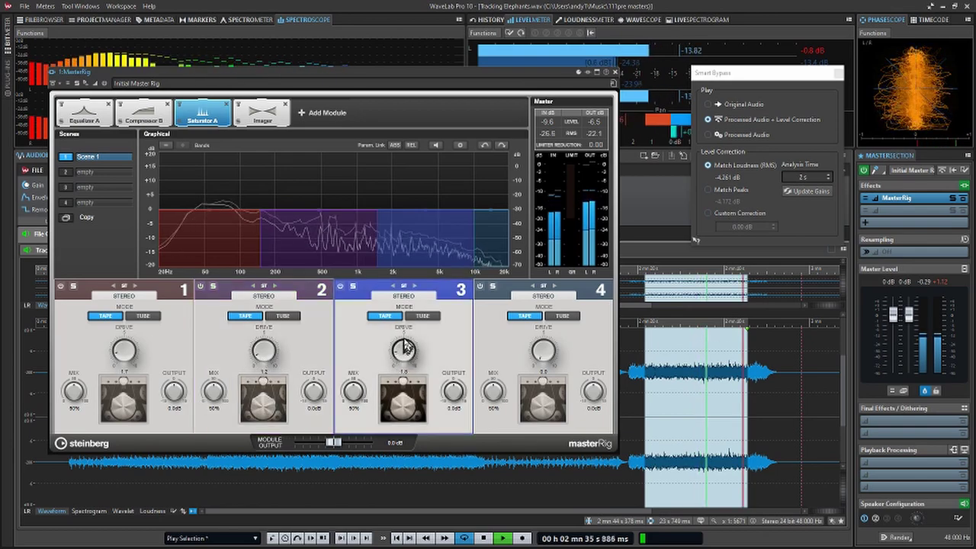
pyautogui.moveTo(539, 365); pyautogui.dragTo(541, 356)
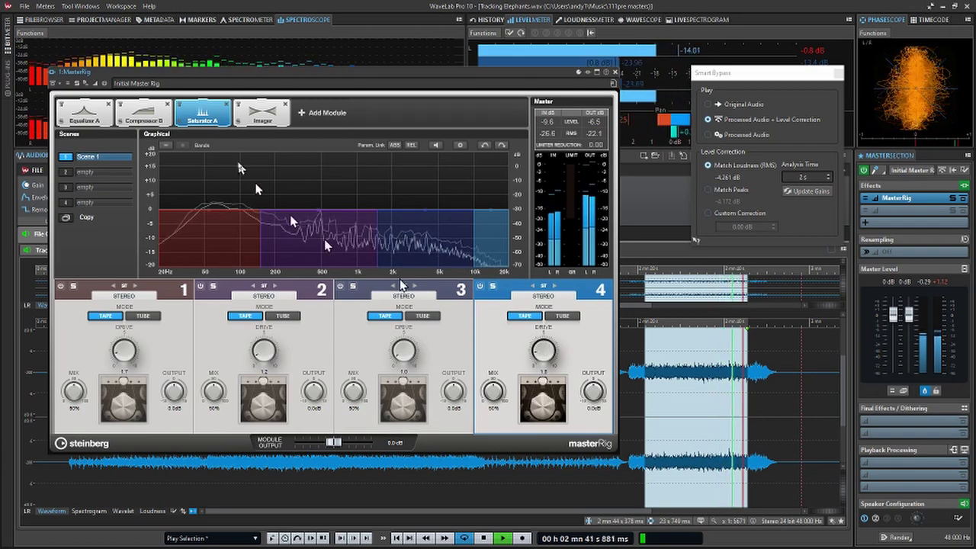
# Step: Set the Imager widths to 117% on band 4 and 110% on band 1
pyautogui.click(261, 114)
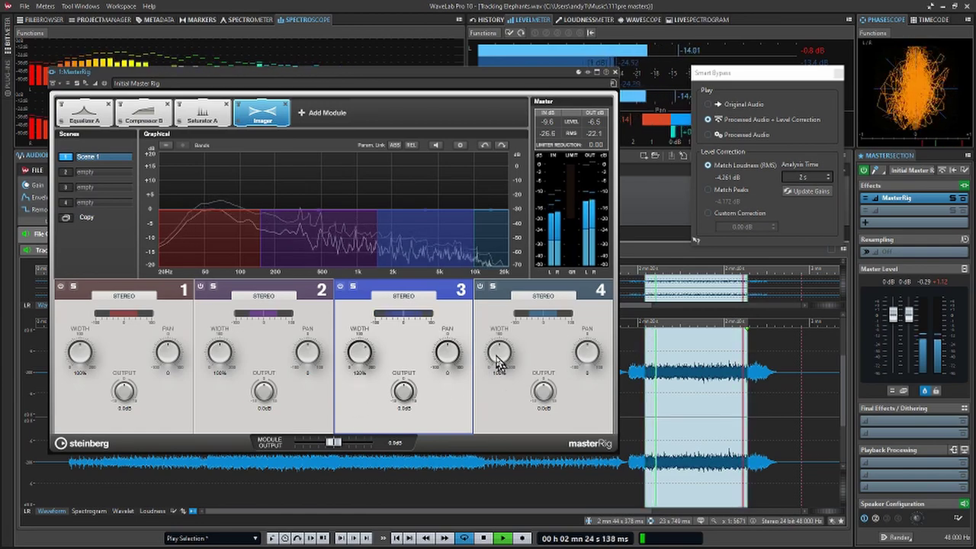
pyautogui.moveTo(501, 357); pyautogui.dragTo(500, 324)
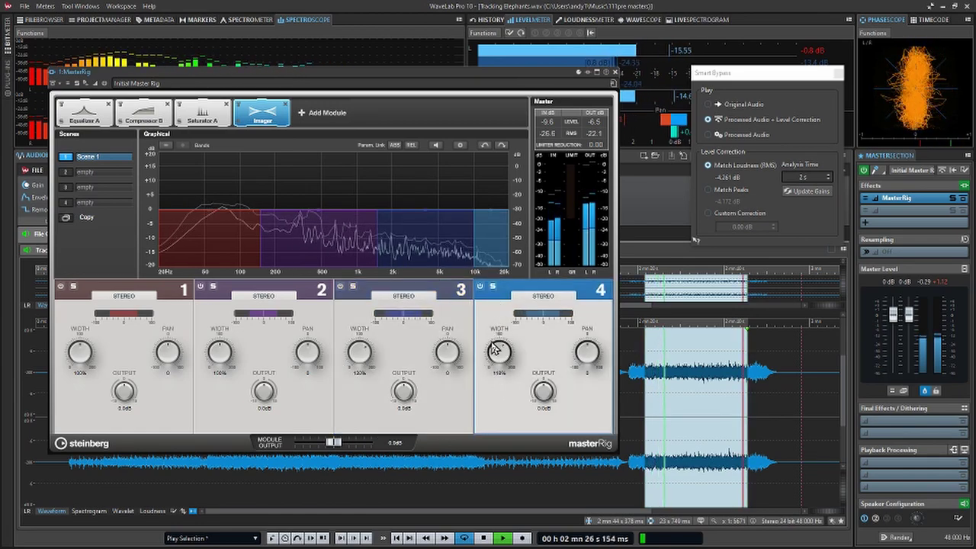
pyautogui.click(83, 359)
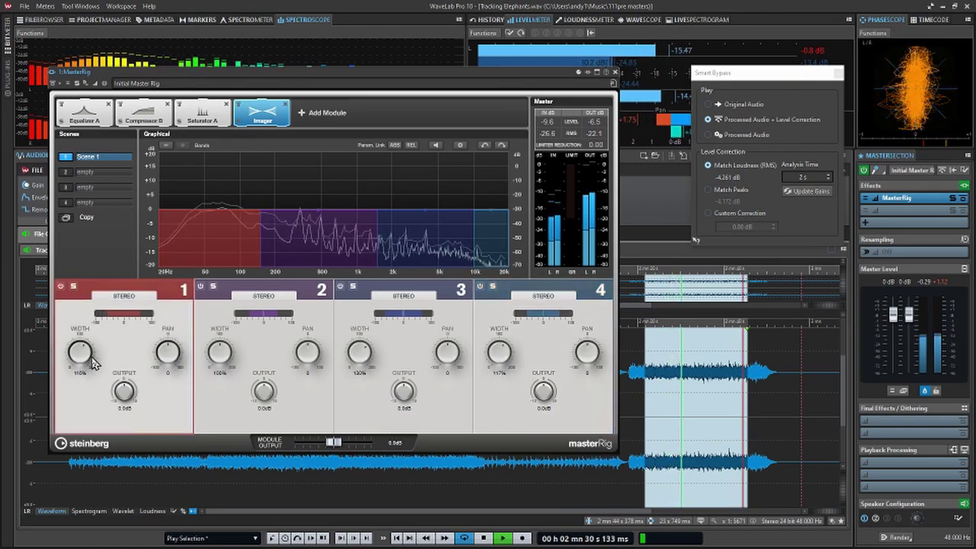
# Step: Update the loudness correction to -4.385 dB and A/B original against processed audio, ending on processed
pyautogui.click(804, 194)
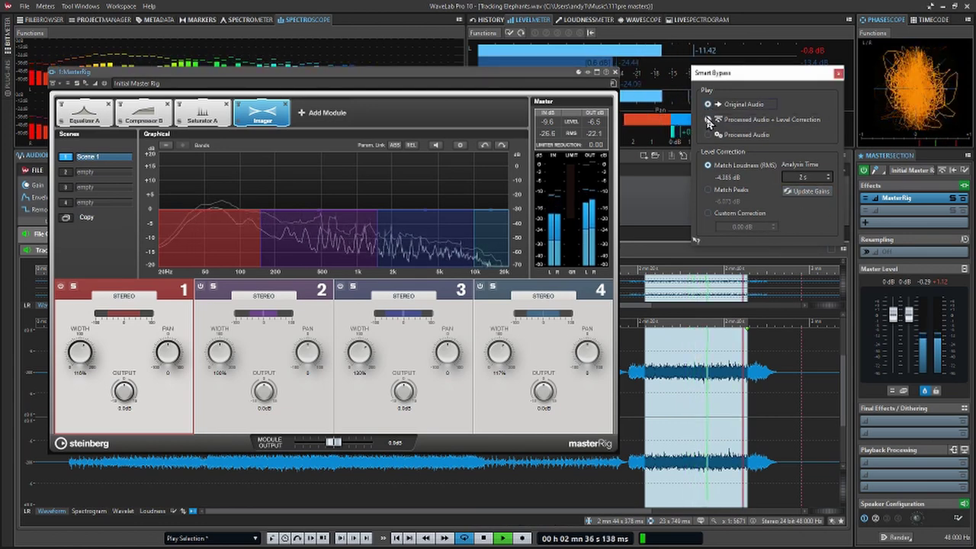
pyautogui.click(708, 120)
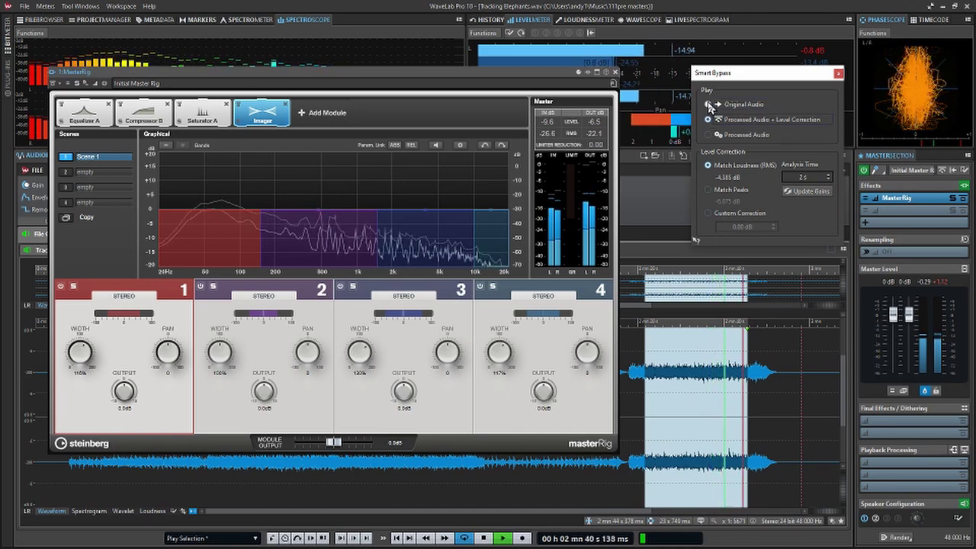
pyautogui.click(708, 104)
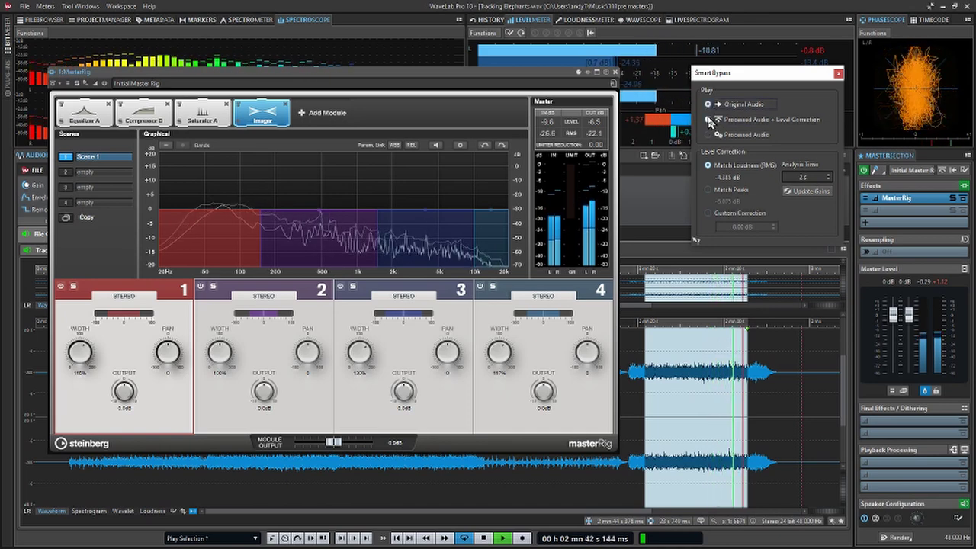
pyautogui.click(709, 121)
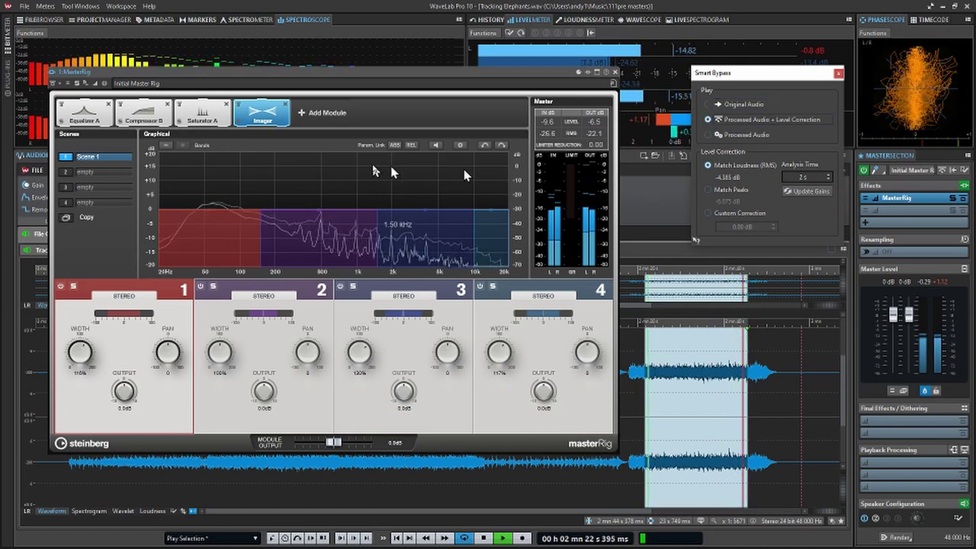
# Step: Add a Limiter module with Transients enabled and band 2 attack boosted
pyautogui.click(330, 116)
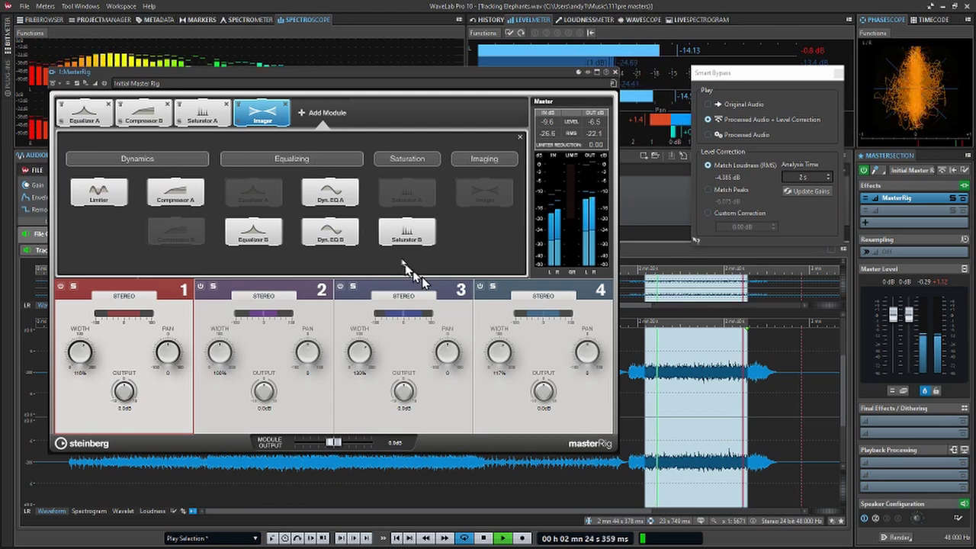
pyautogui.click(98, 193)
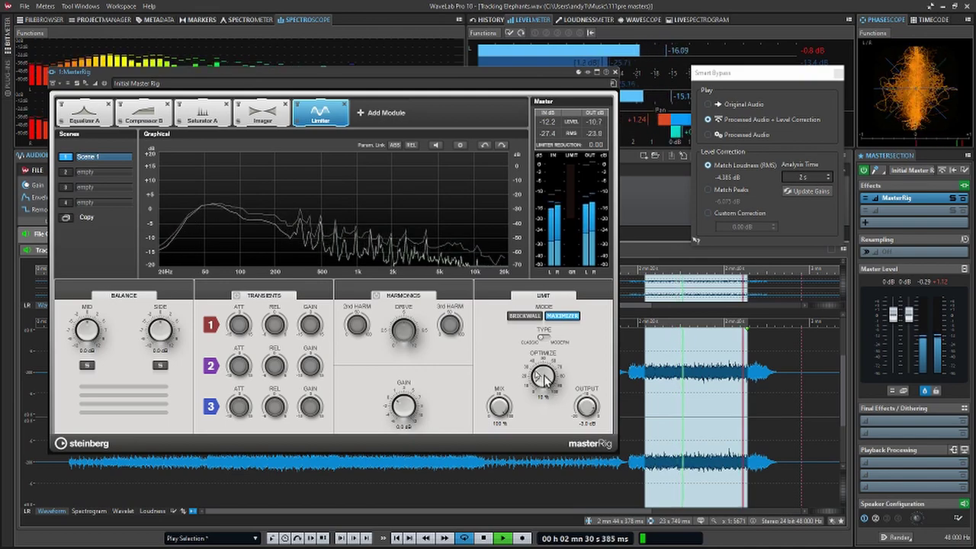
pyautogui.click(237, 296)
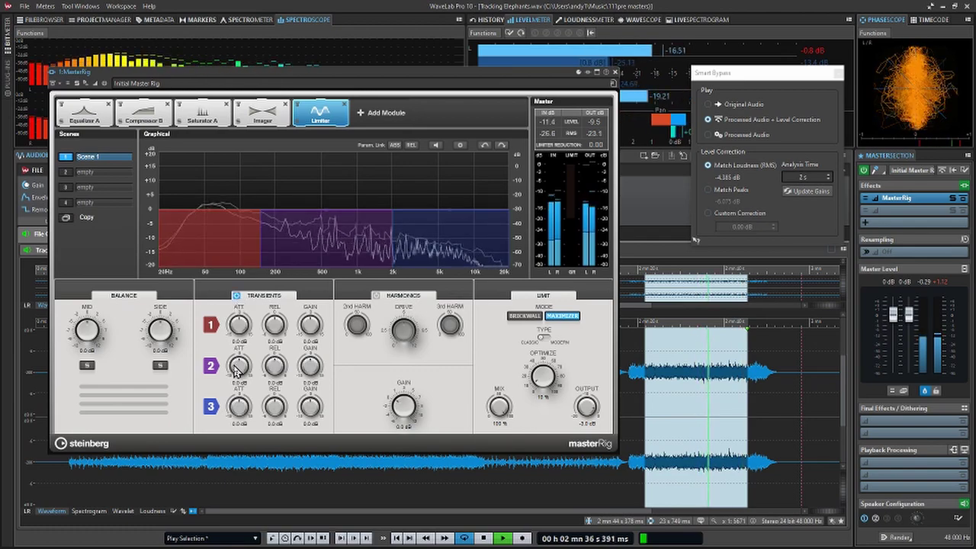
pyautogui.moveTo(237, 368); pyautogui.dragTo(237, 418)
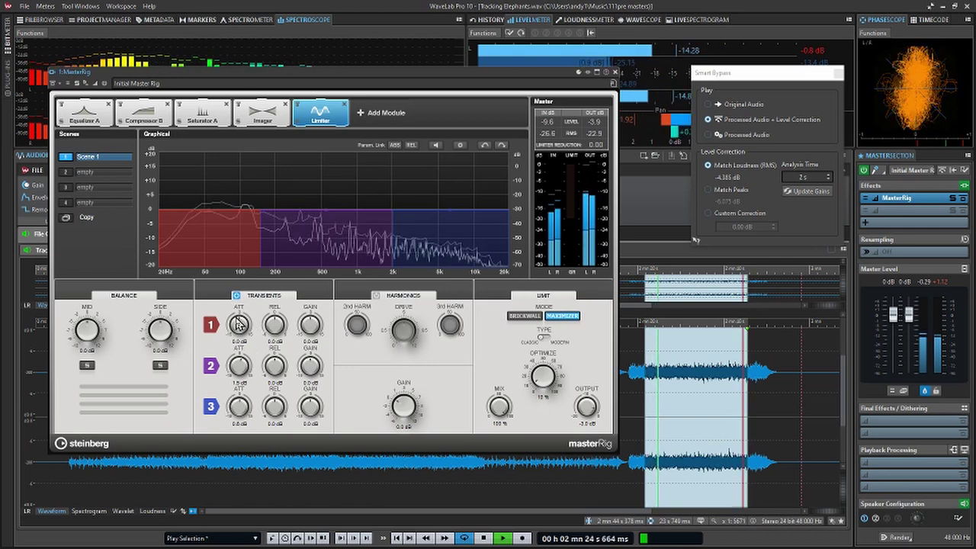
# Step: Update the loudness correction to -3.762 dB and A/B against the original, ending on processed
pyautogui.click(802, 191)
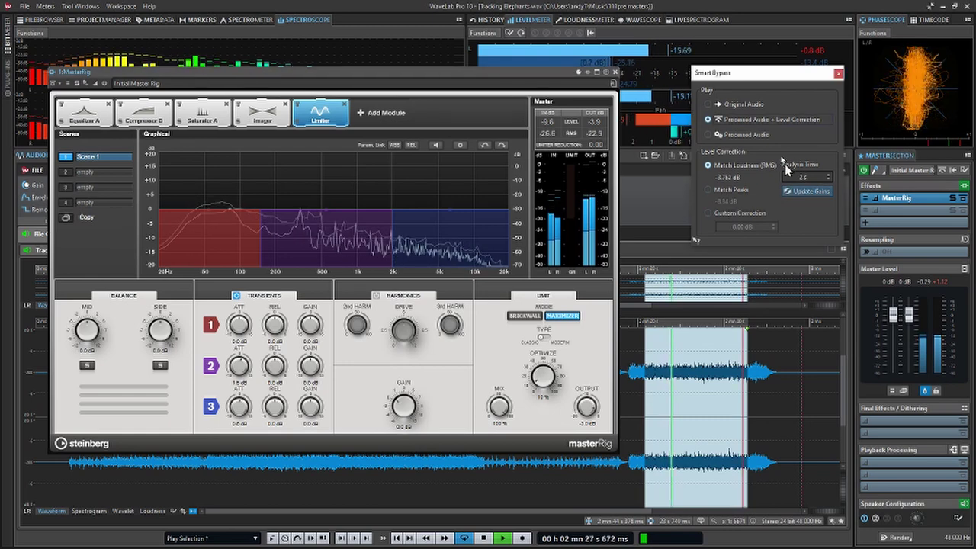
pyautogui.click(709, 104)
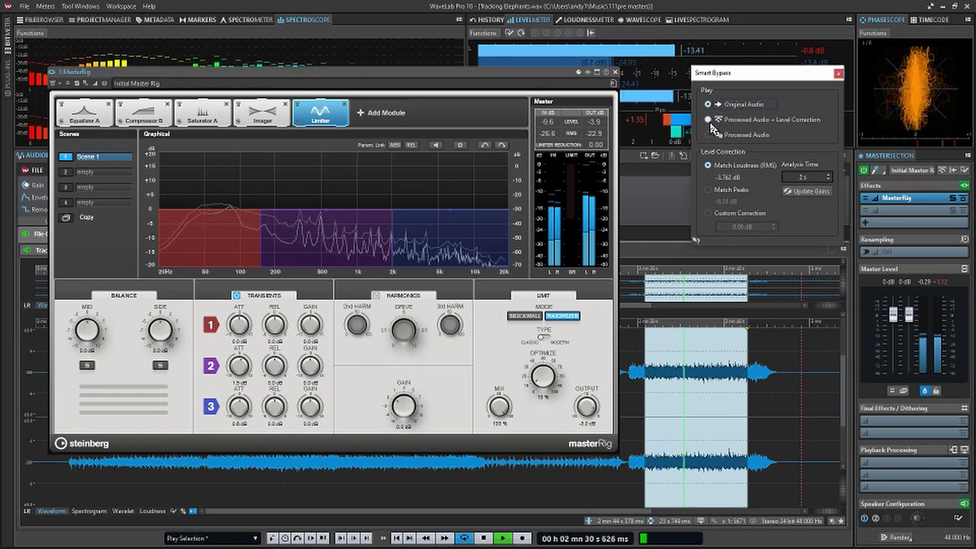
pyautogui.click(709, 119)
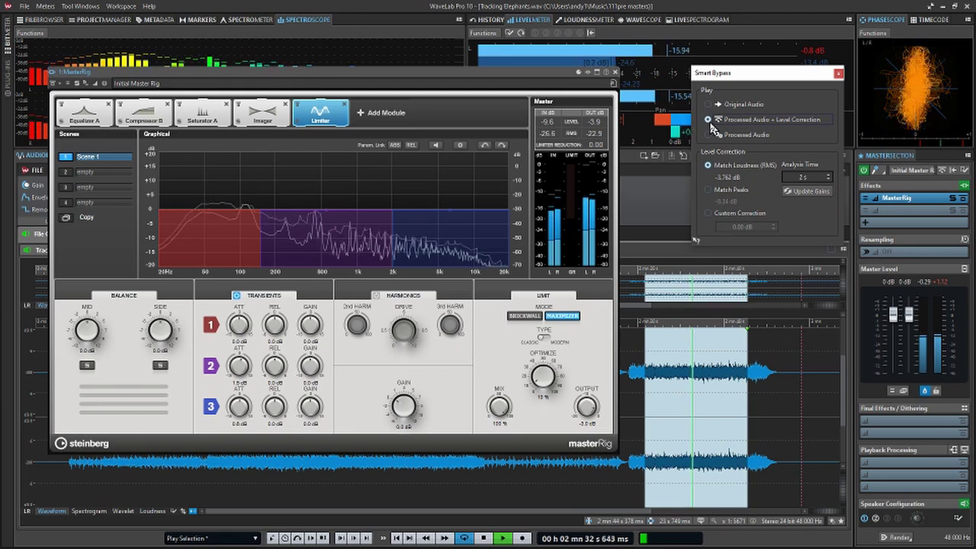
# Step: Close the MasterRig and Smart Bypass windows, play the selection, then deselect it in the waveform
pyautogui.click(611, 71)
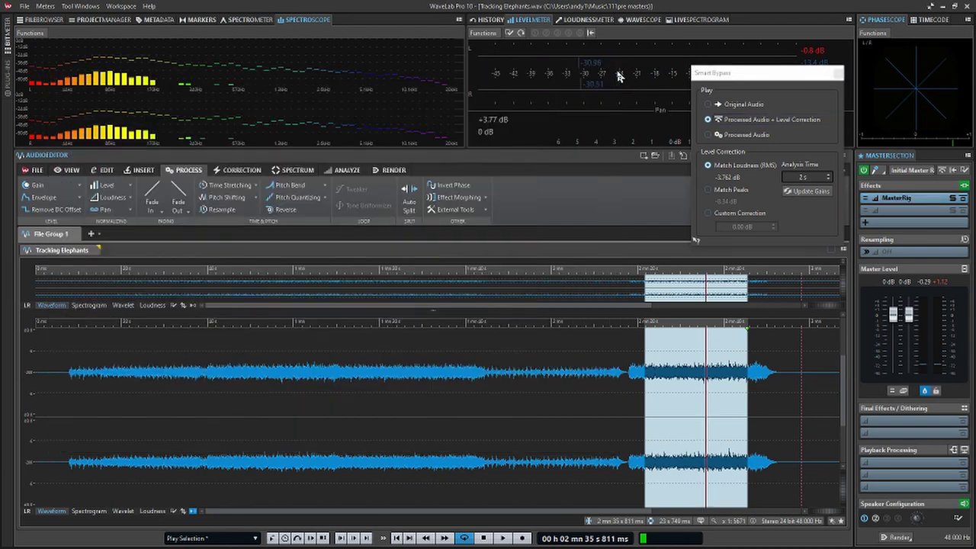
pyautogui.click(838, 73)
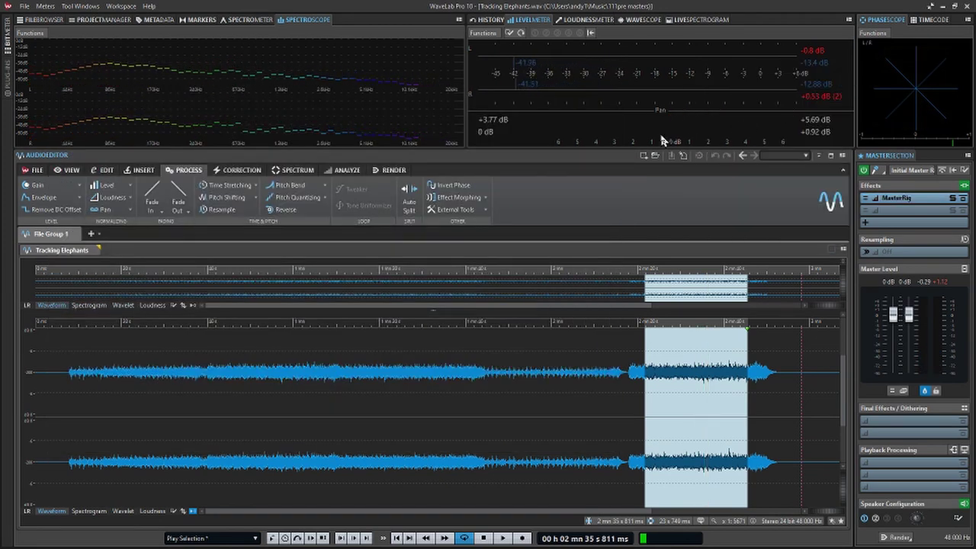
pyautogui.press('space')
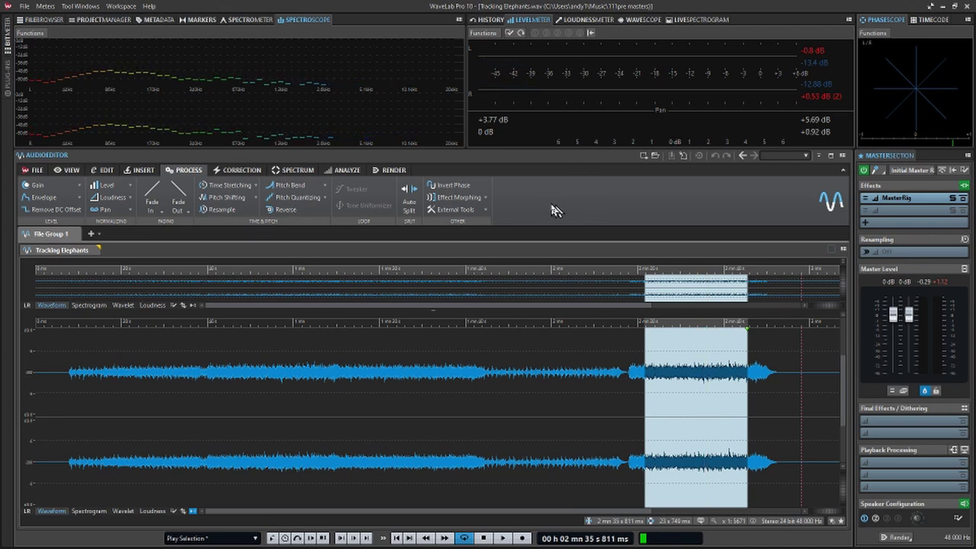
pyautogui.press('space')
pyautogui.press('space')
pyautogui.click(562, 412)
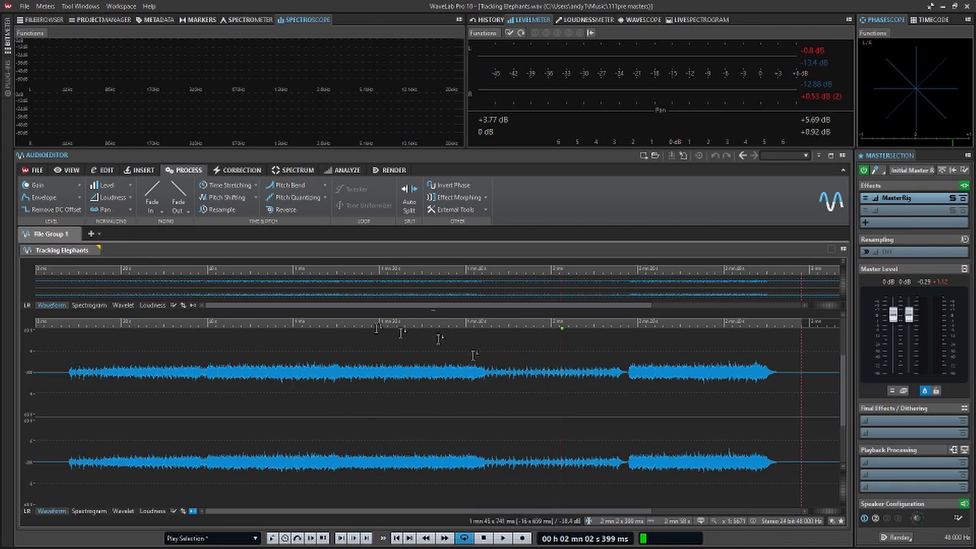
# Step: Render Tracking Elephants to a 44.1 kHz 16-bit WAV in the renders folder, overwriting the old copy
pyautogui.click(394, 171)
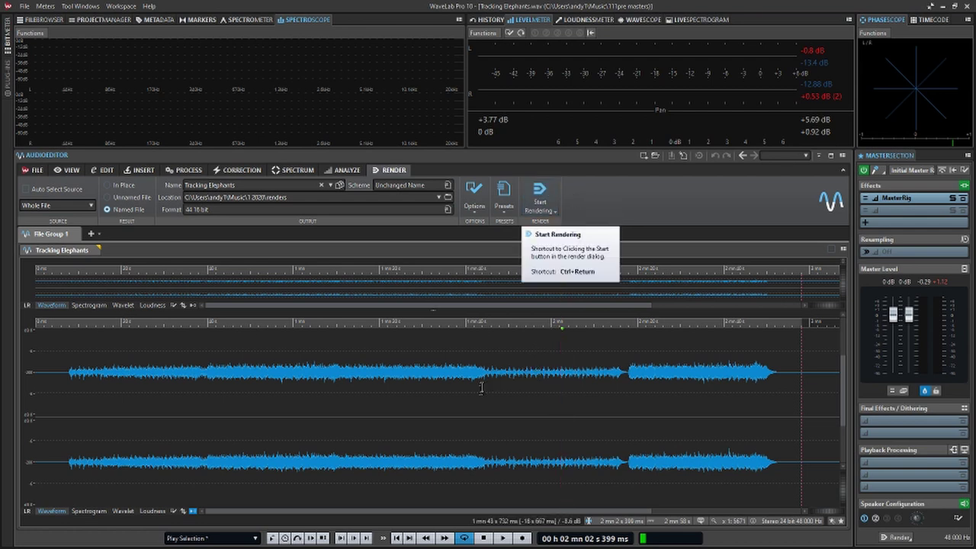
pyautogui.click(540, 194)
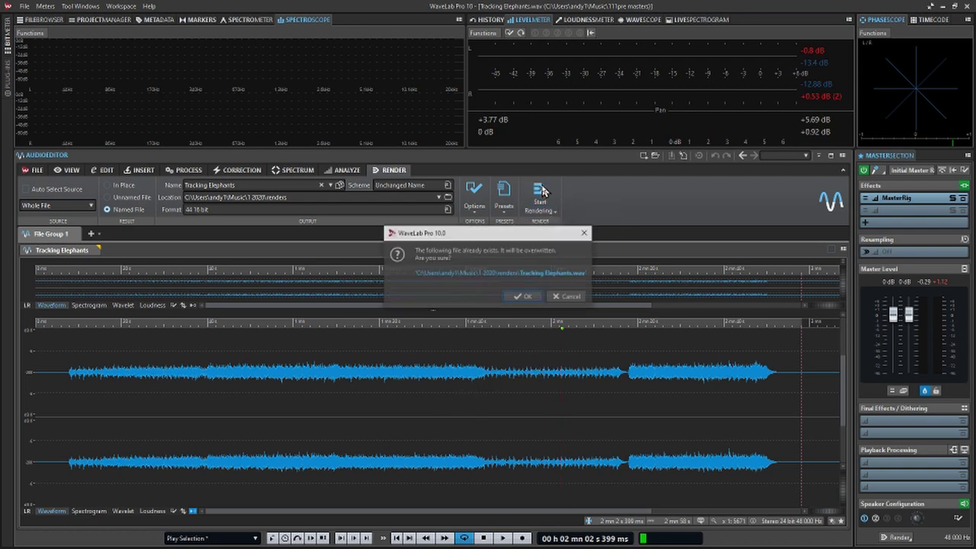
pyautogui.click(526, 297)
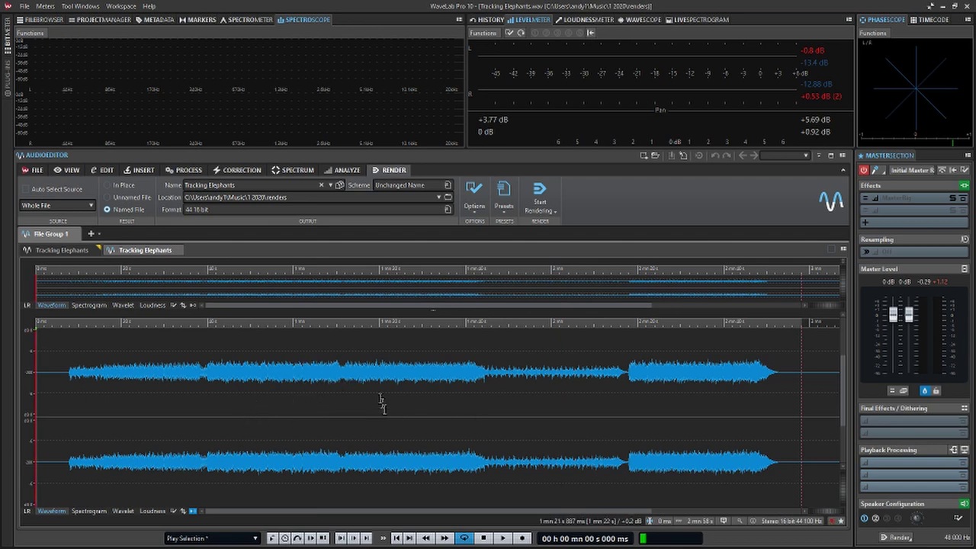
# Step: Compare the original and rendered Tracking Elephants tabs, then reset the Master Section to Untitled
pyautogui.click(69, 251)
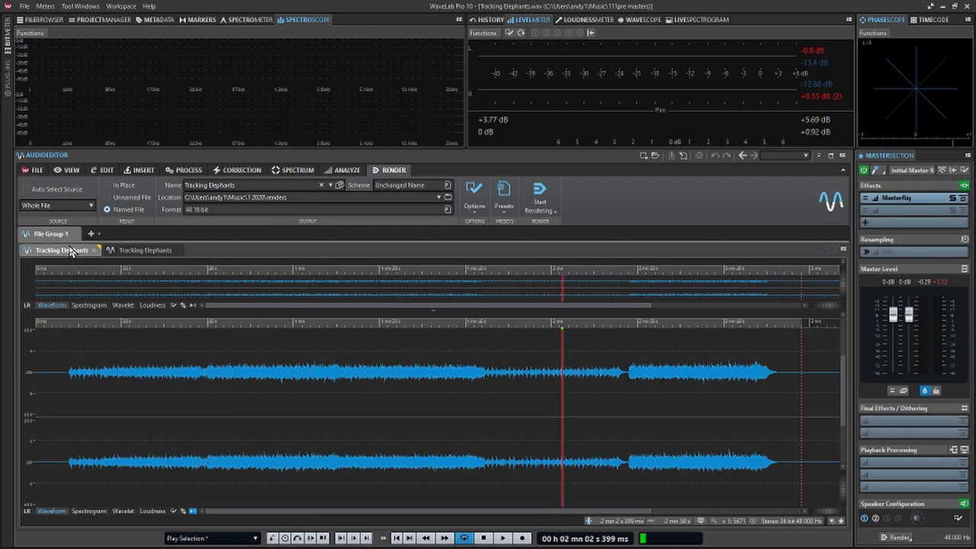
pyautogui.click(138, 252)
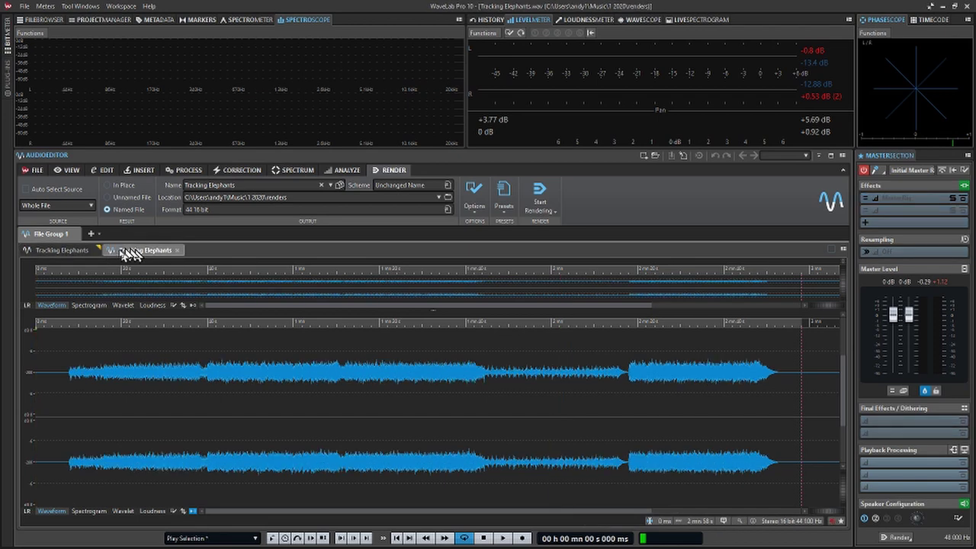
pyautogui.click(86, 254)
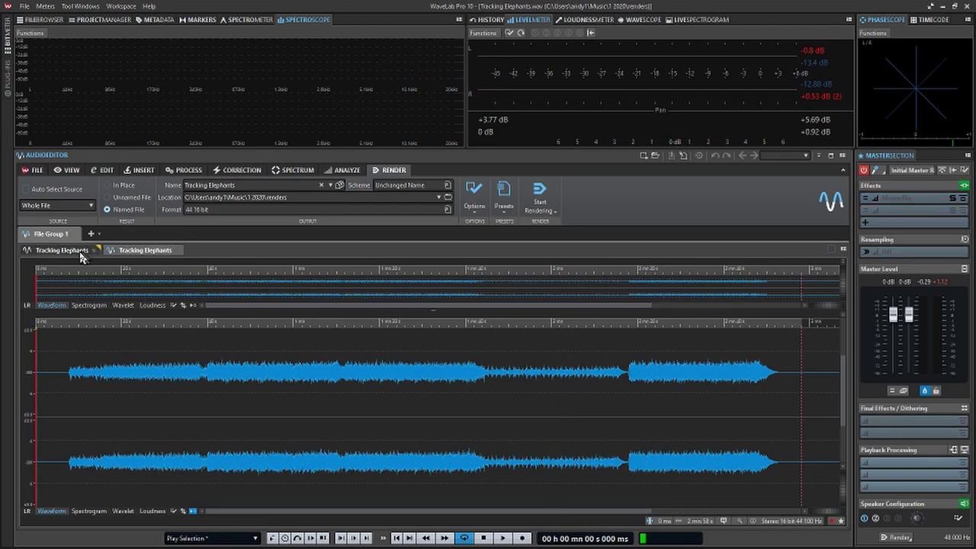
pyautogui.click(139, 257)
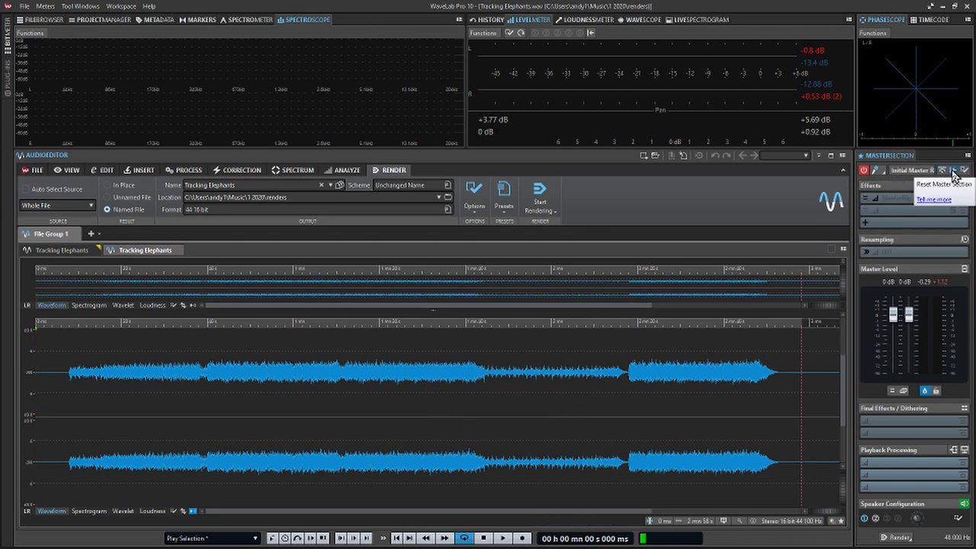
pyautogui.click(953, 171)
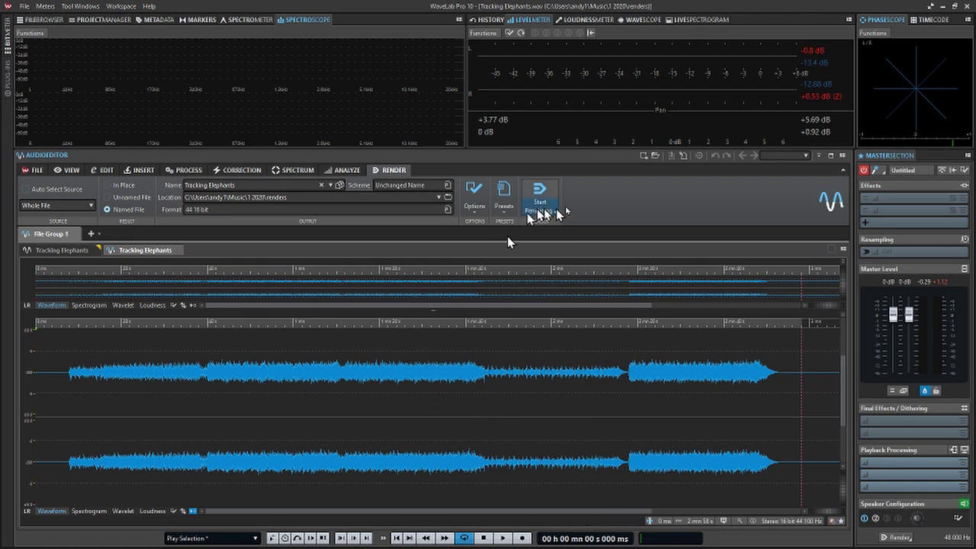
# Step: Create an Untitled 1 audio montage from the current file, inserting the whole Tracking Elephants file
pyautogui.click(643, 157)
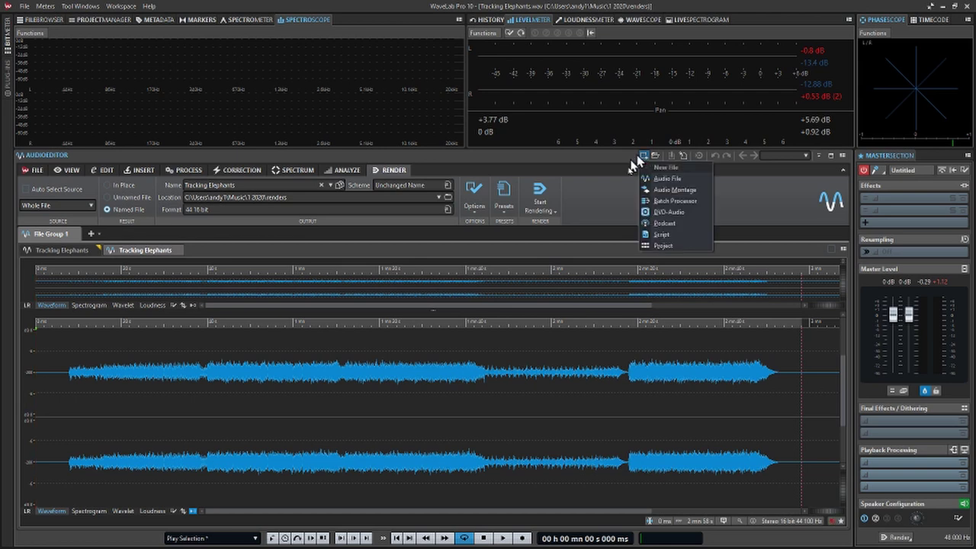
pyautogui.click(691, 196)
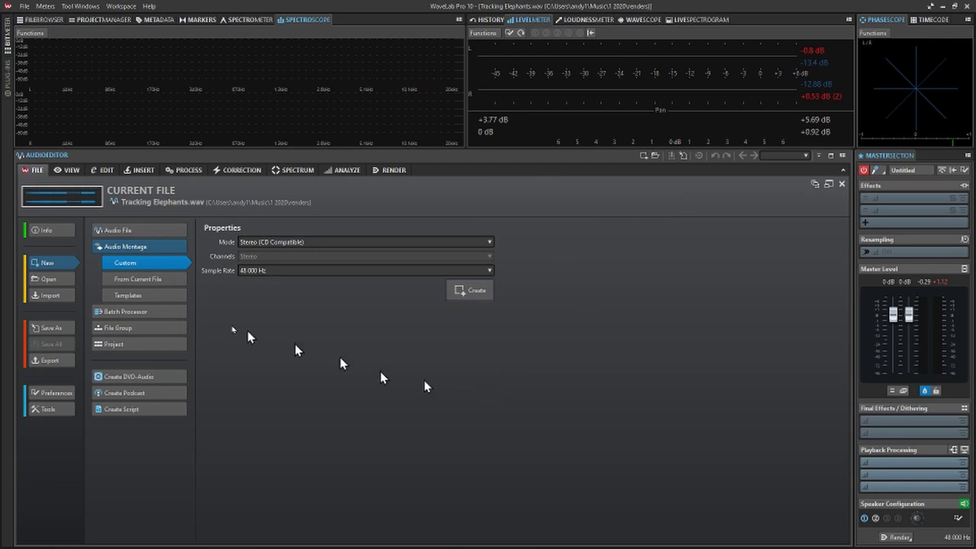
pyautogui.click(137, 279)
pyautogui.click(463, 347)
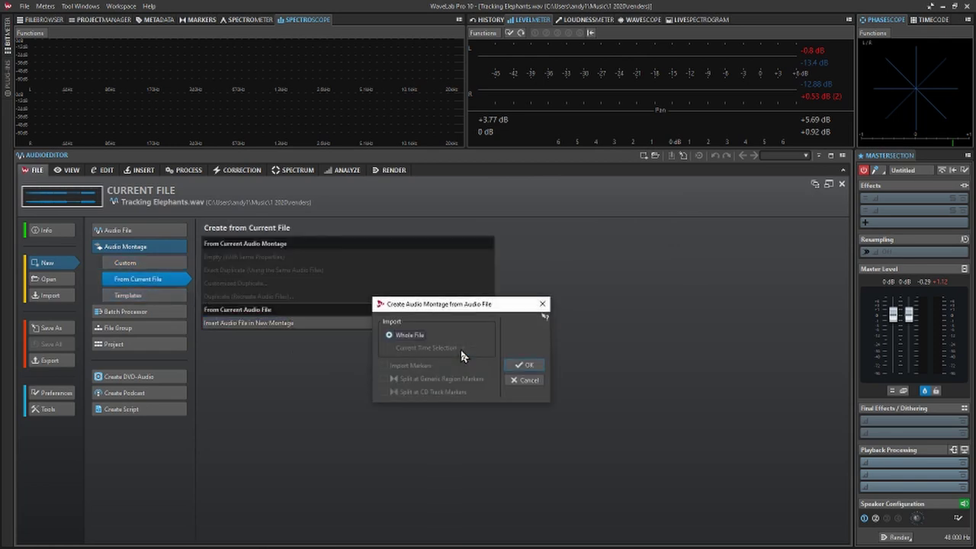
pyautogui.click(519, 368)
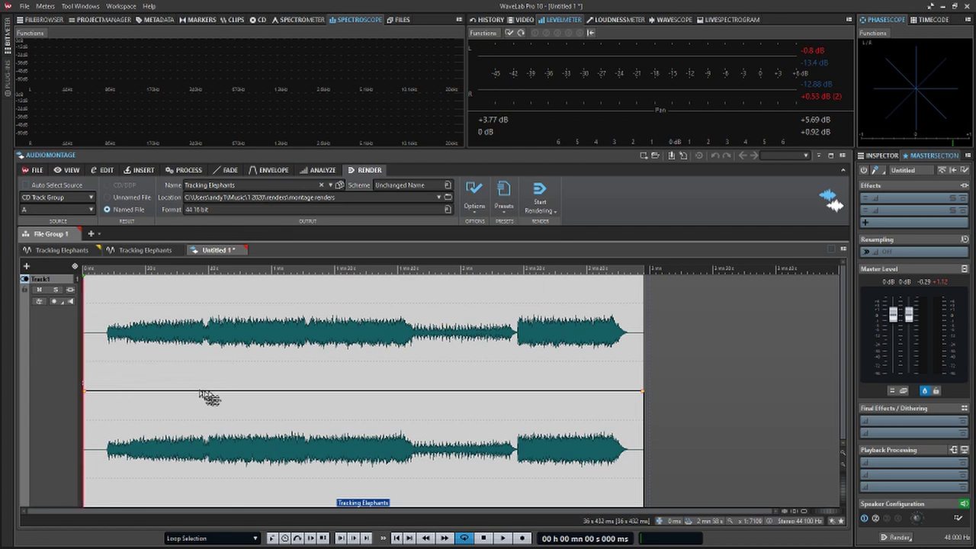
pyautogui.click(230, 378)
pyautogui.press('space')
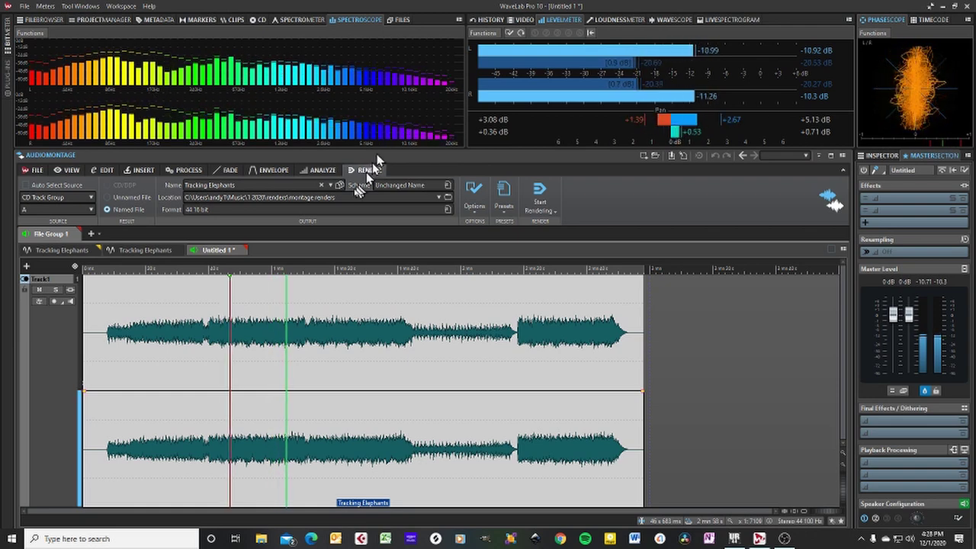
pyautogui.click(363, 363)
pyautogui.press('space')
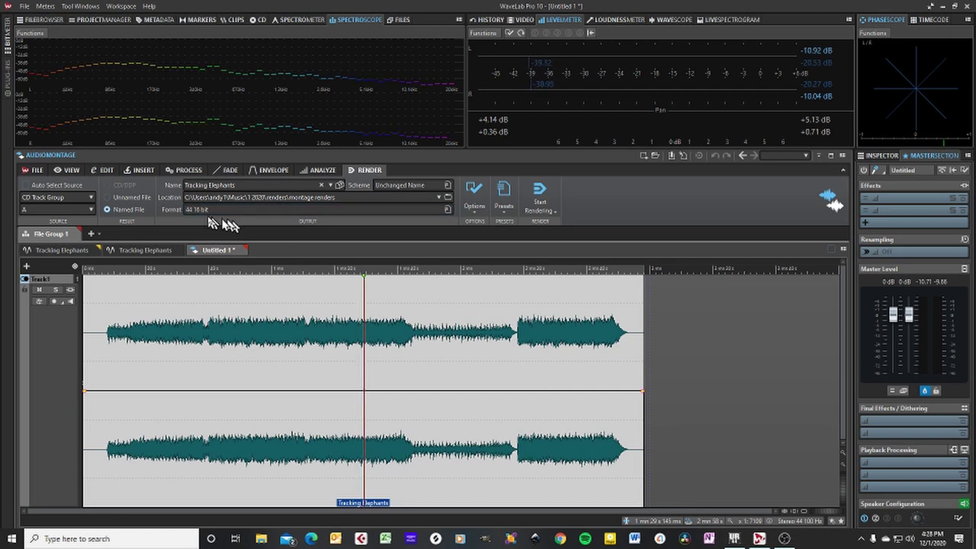
# Step: Run Auto Split on the Tracking Elephants clip to trim its silent start and end
pyautogui.click(184, 173)
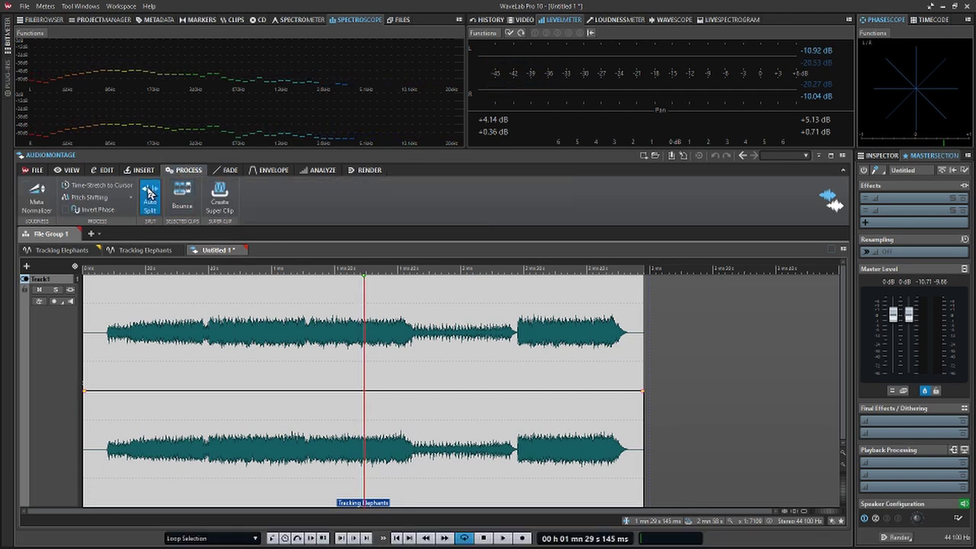
pyautogui.click(149, 194)
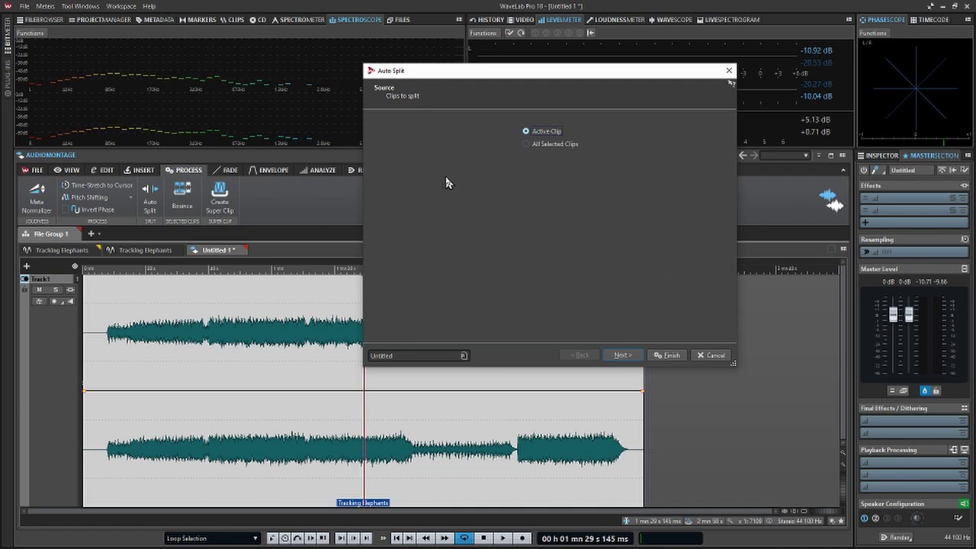
pyautogui.click(671, 356)
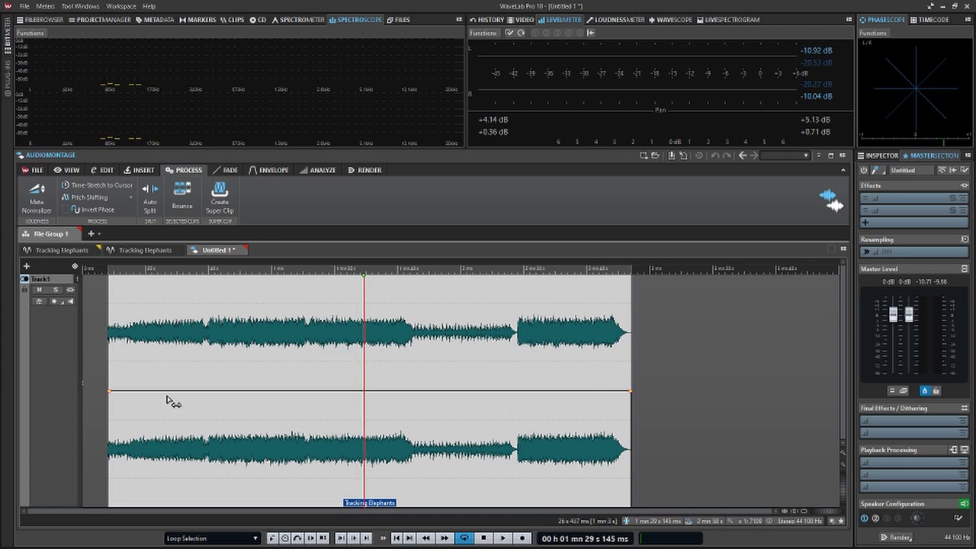
# Step: Apply a linear 2 s 1 ms fade-out to the clip end and play the ending
pyautogui.click(228, 173)
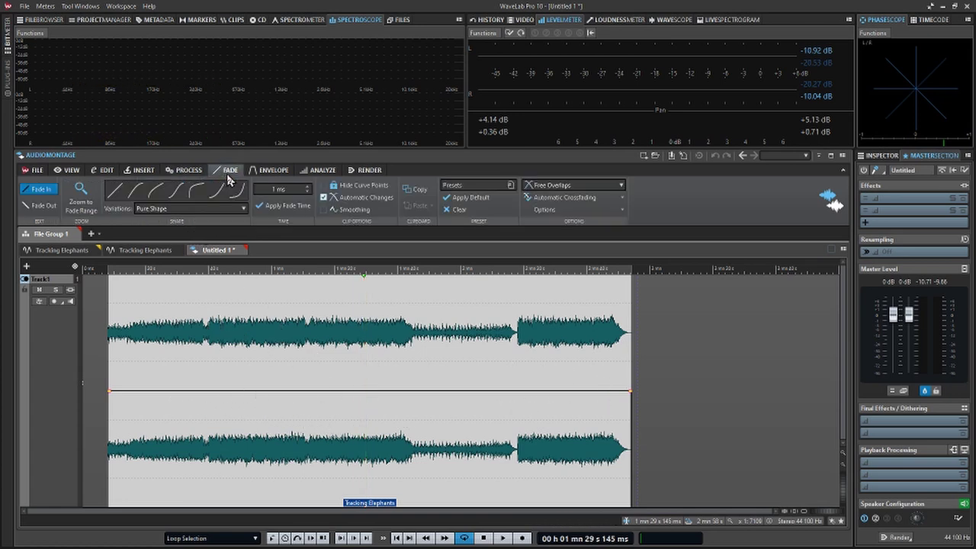
pyautogui.click(40, 206)
pyautogui.click(274, 206)
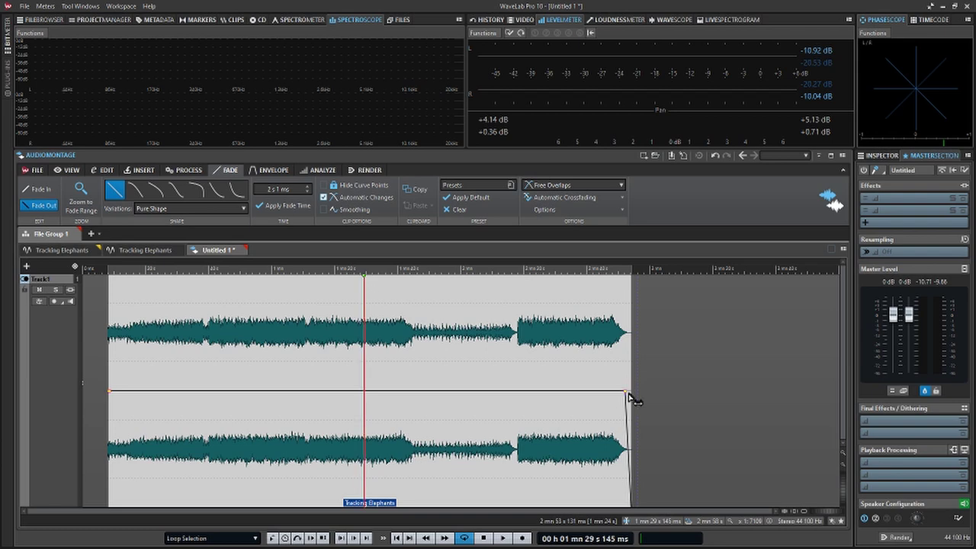
pyautogui.click(606, 373)
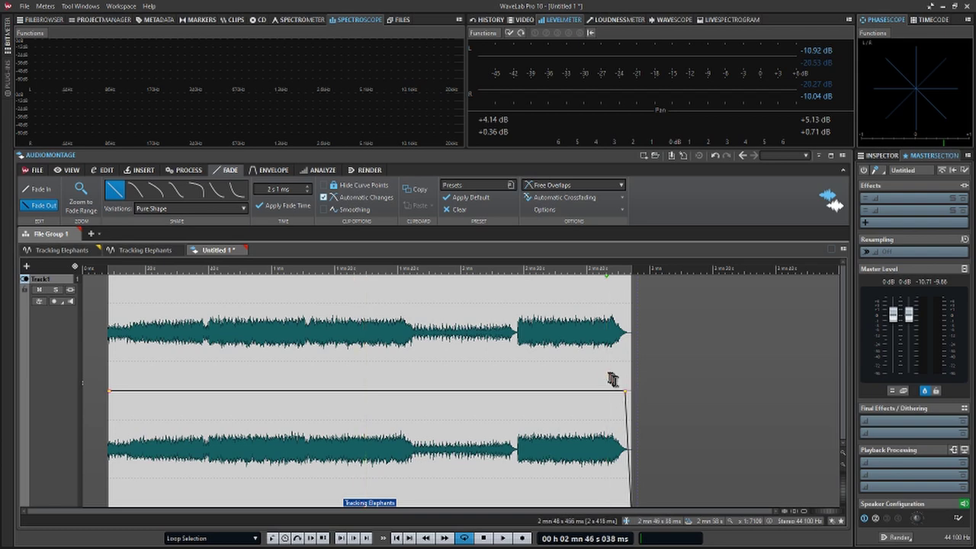
pyautogui.press('space')
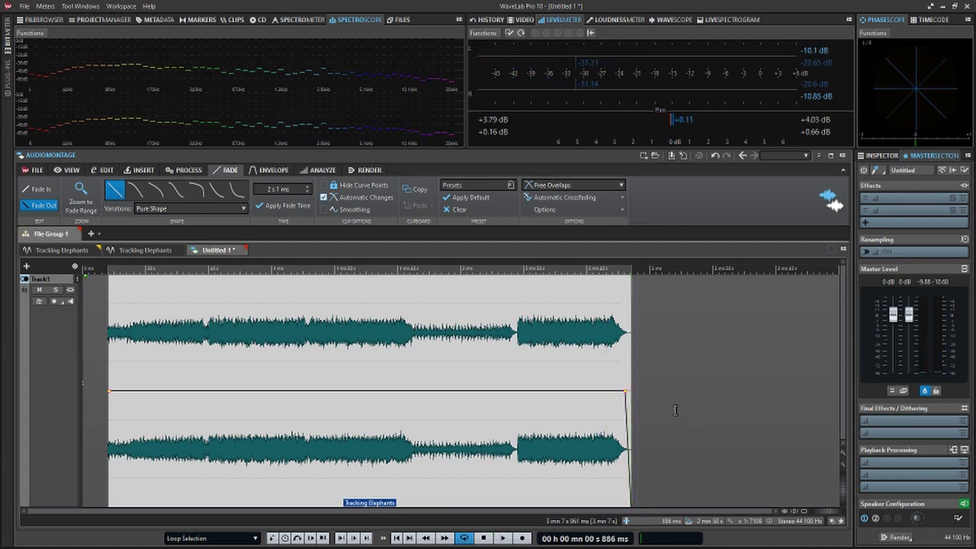
# Step: Play the lead-in from about 6 seconds, then drag the clip left to start at 0 s
pyautogui.press('space')
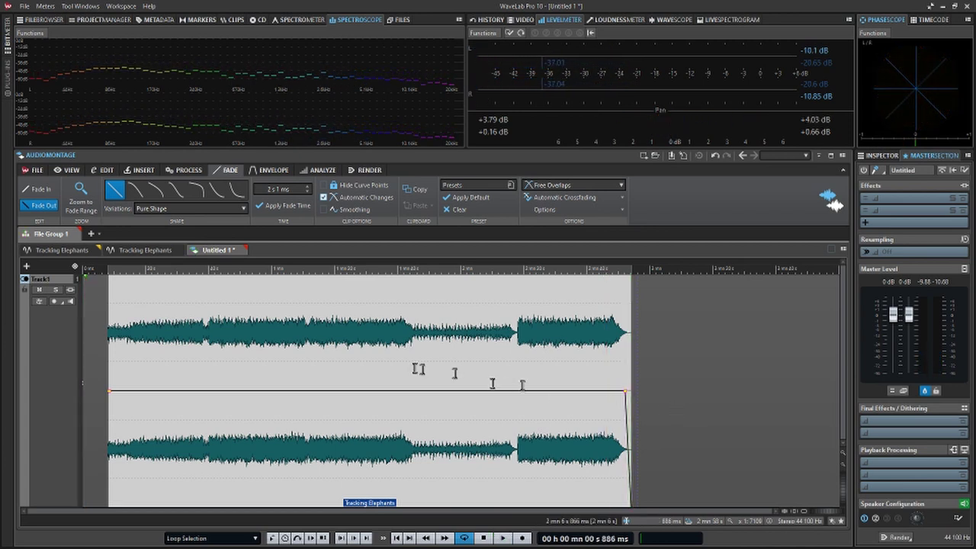
pyautogui.click(104, 356)
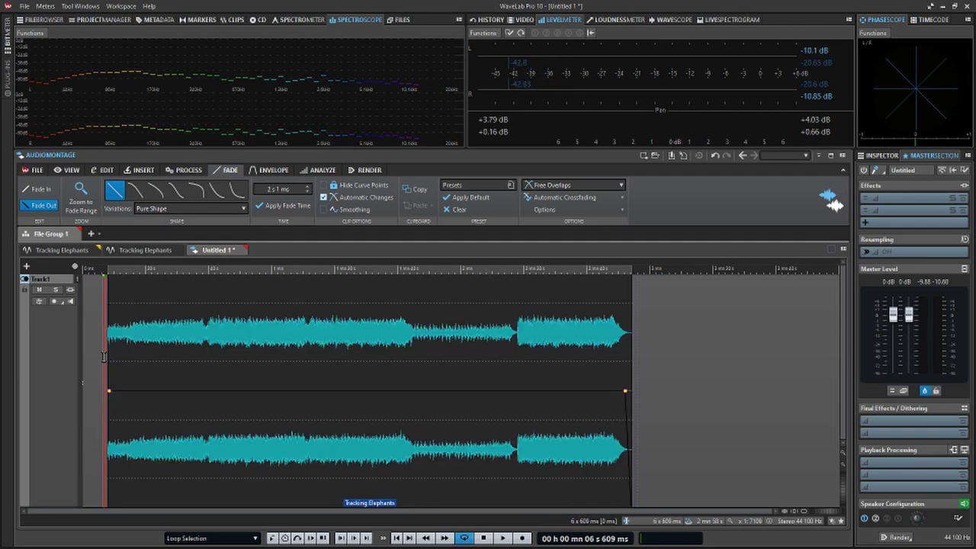
pyautogui.press('space')
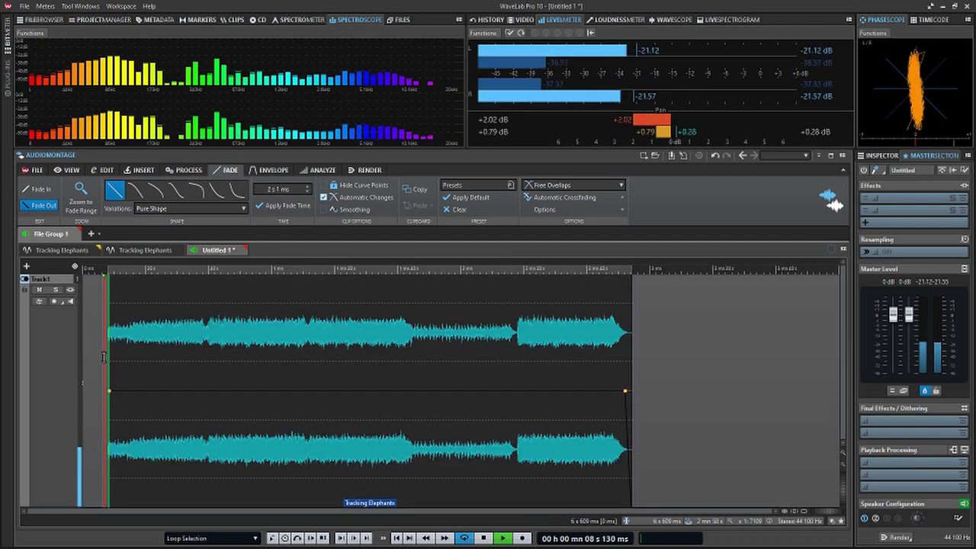
pyautogui.press('space')
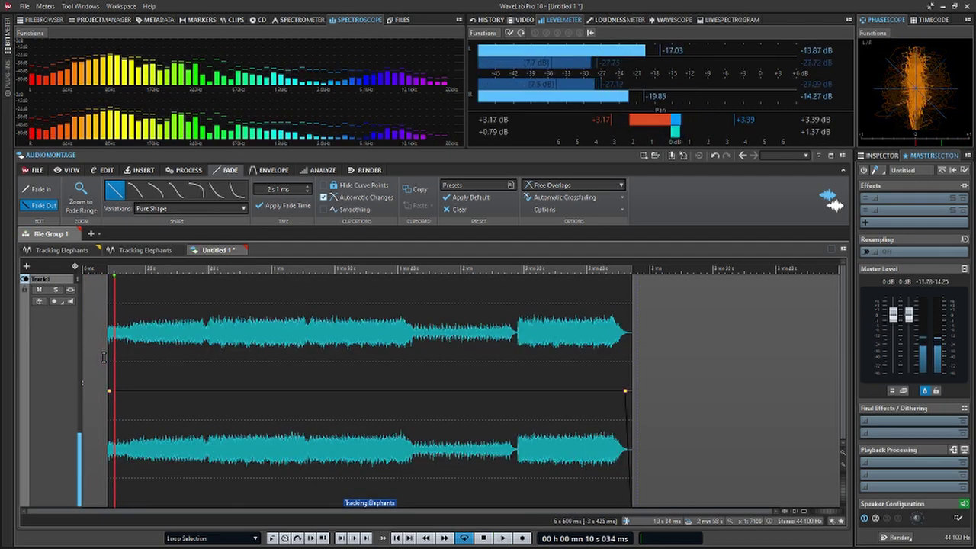
pyautogui.moveTo(353, 409); pyautogui.dragTo(294, 405)
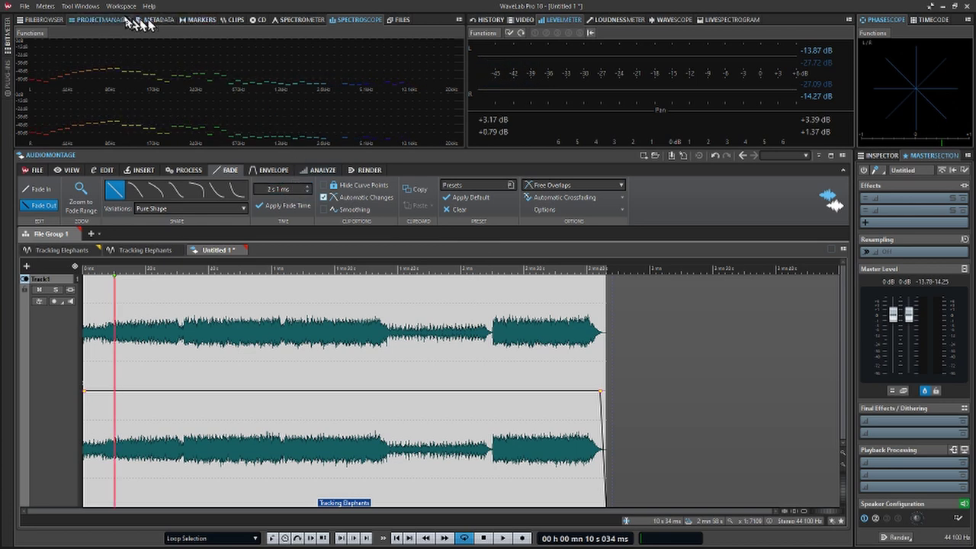
# Step: Show the File Browser and open the spiderman movie songs favourite folder
pyautogui.click(52, 20)
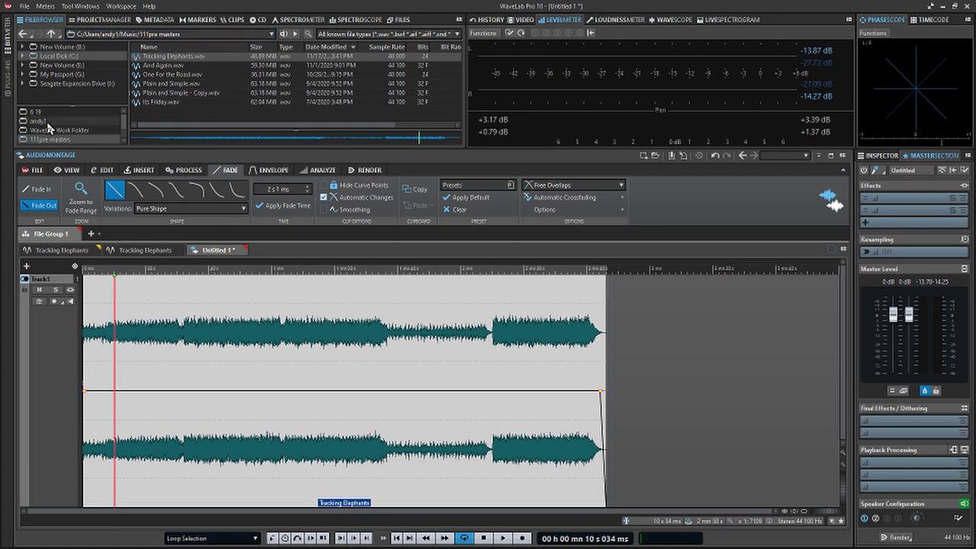
pyautogui.scroll(-2, 55, 128)
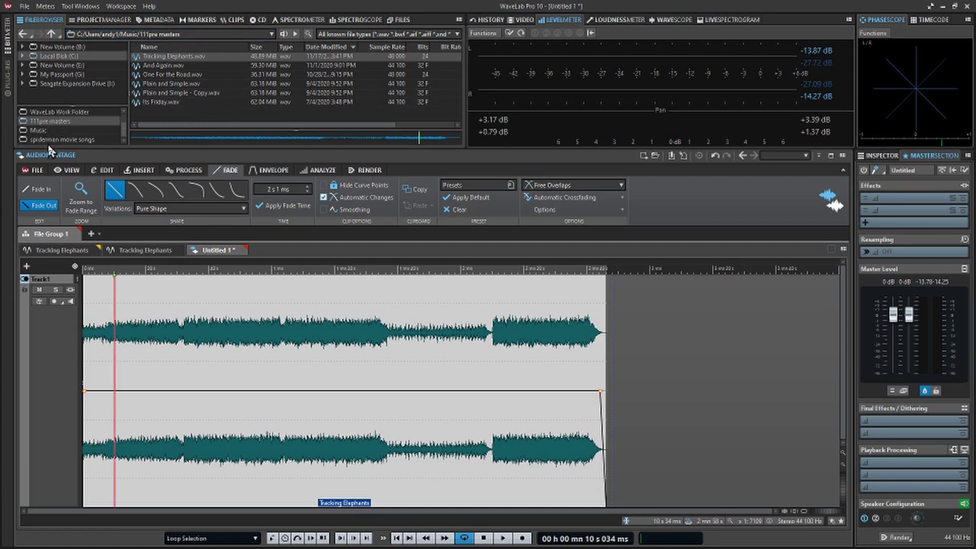
pyautogui.click(50, 140)
pyautogui.scroll(2, 76, 114)
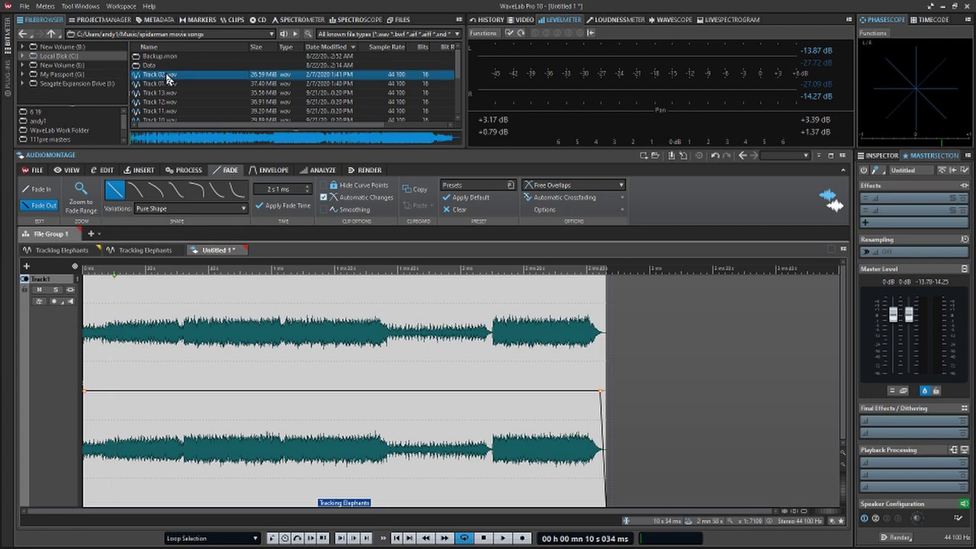
# Step: Drop Track 02.wav into the montage after Tracking Elephants and nudge it closer
pyautogui.moveTo(167, 77); pyautogui.dragTo(707, 404)
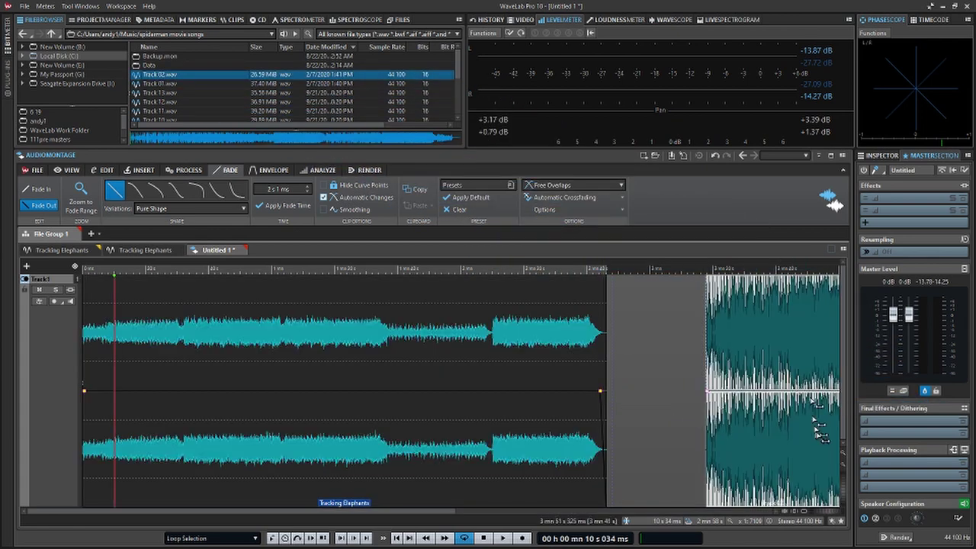
pyautogui.moveTo(776, 423)
pyautogui.mouseDown()
pyautogui.moveTo(731, 426)
pyautogui.moveTo(762, 427)
pyautogui.mouseUp()
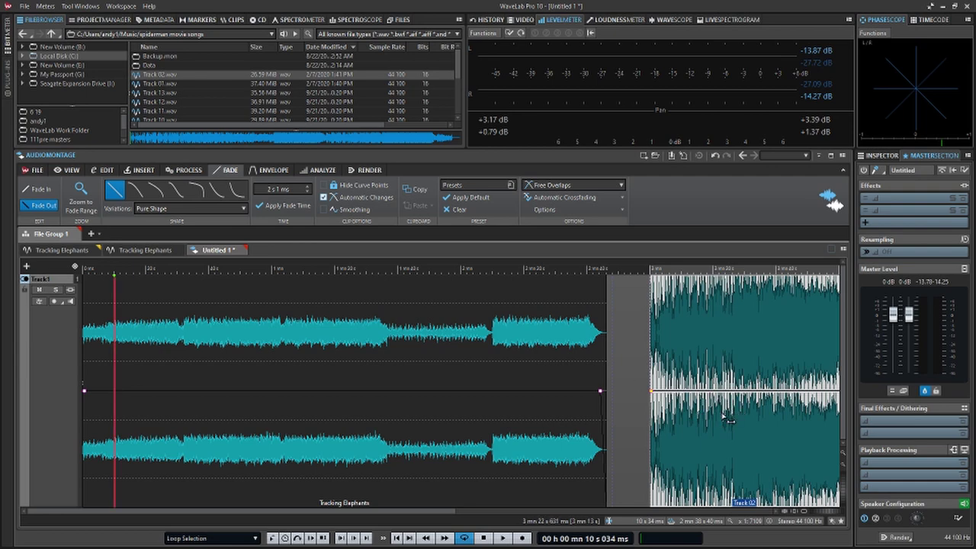
pyautogui.scroll(-2, 728, 418)
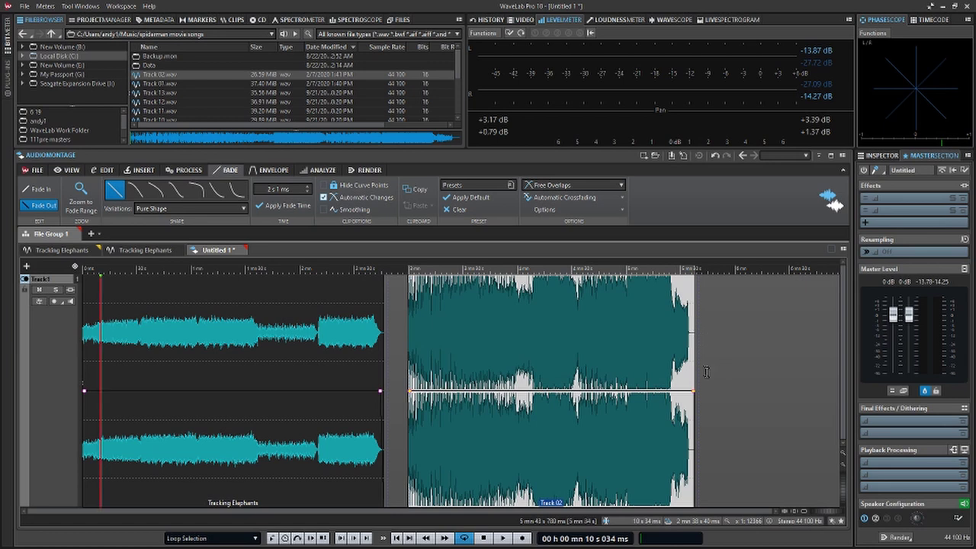
pyautogui.click(706, 372)
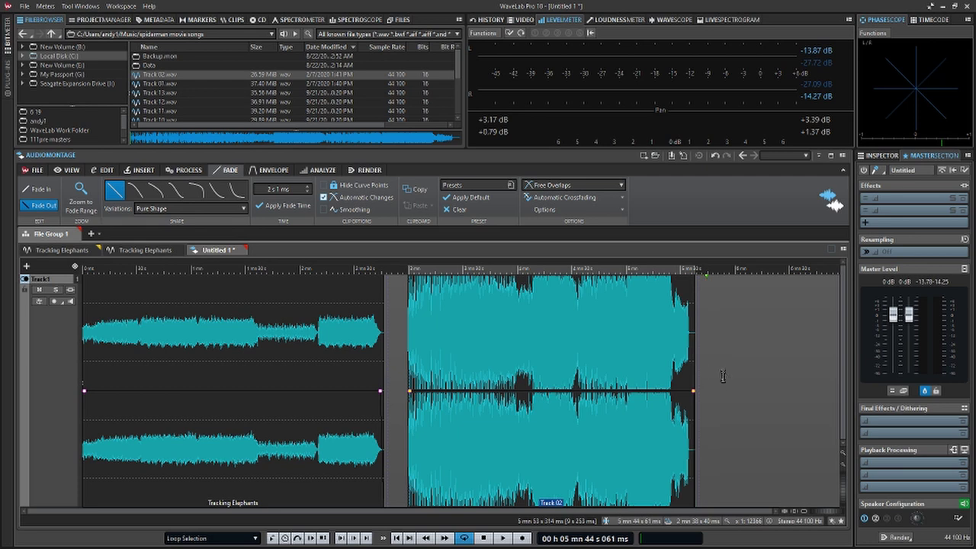
pyautogui.click(397, 378)
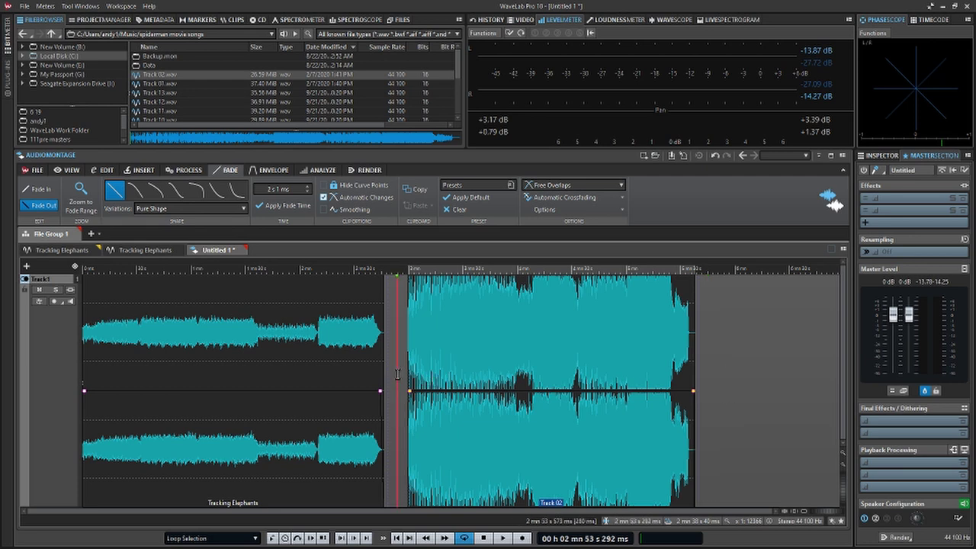
pyautogui.click(746, 390)
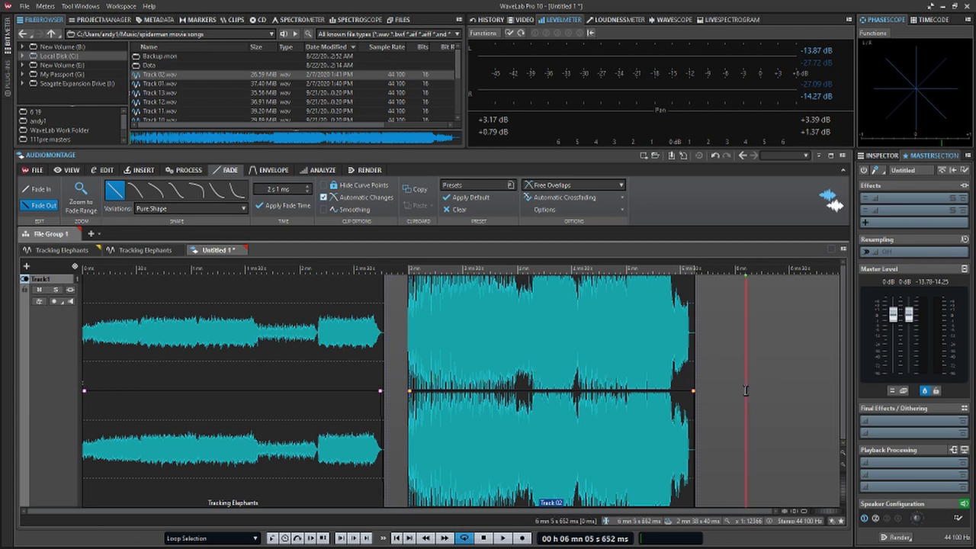
pyautogui.click(722, 396)
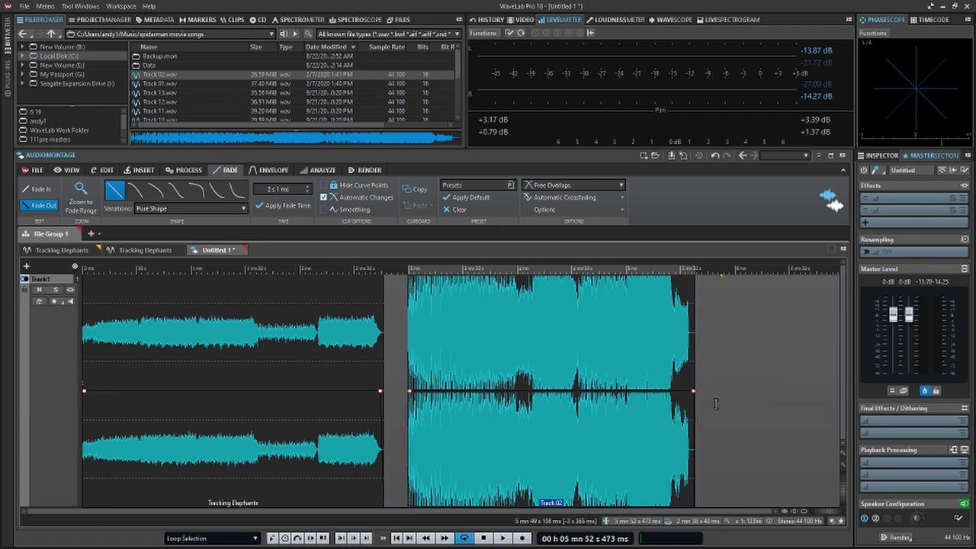
pyautogui.click(707, 413)
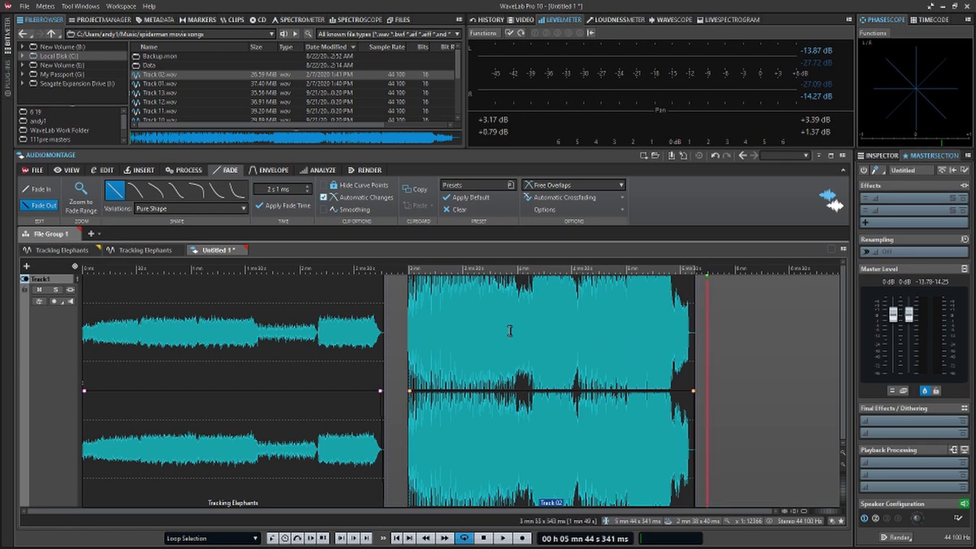
pyautogui.click(723, 349)
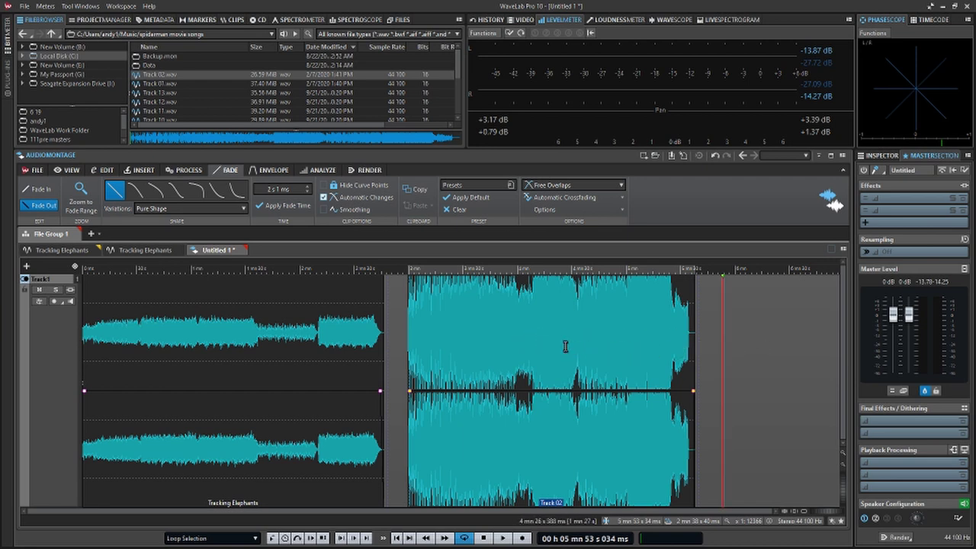
pyautogui.click(395, 348)
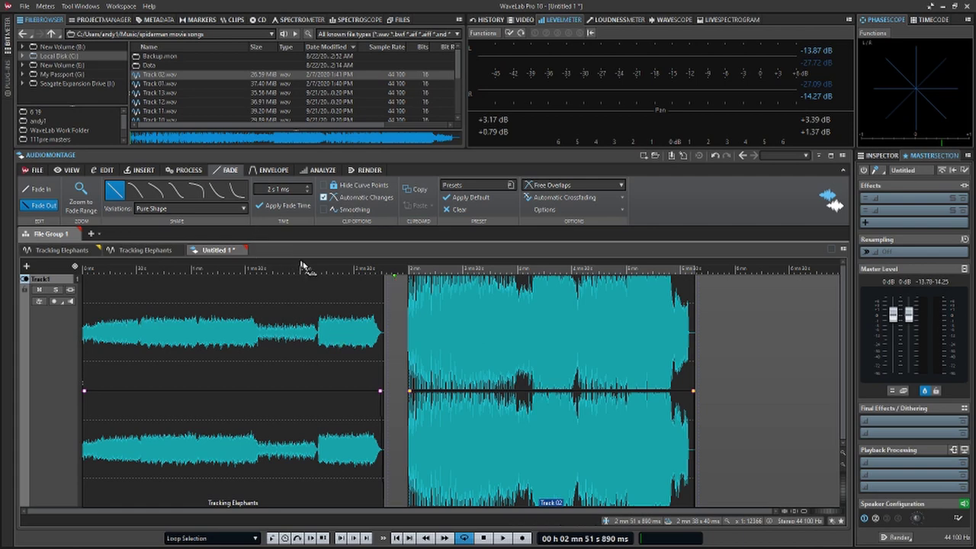
# Step: Open the Meta Normalizer and load the All Clips Equal factory preset
pyautogui.click(374, 301)
pyautogui.click(548, 305)
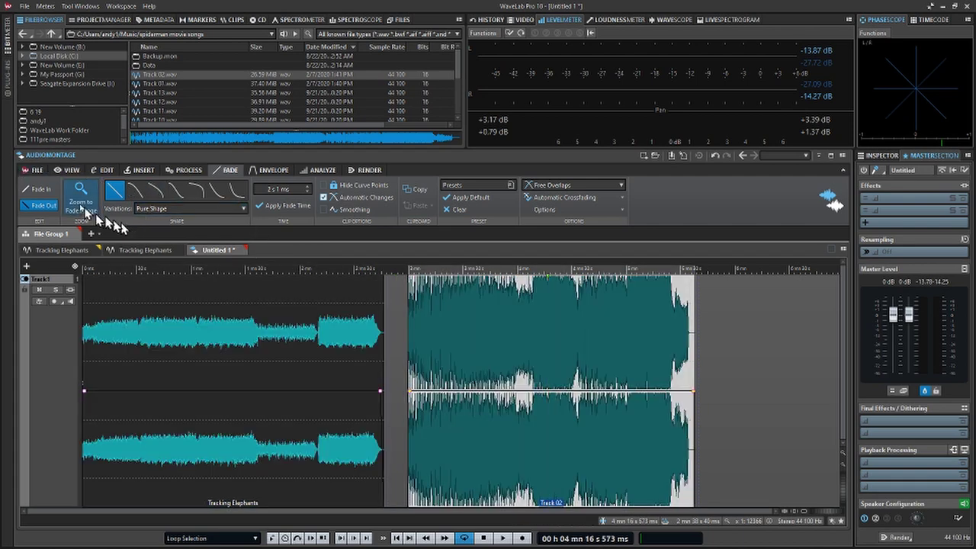
pyautogui.click(184, 170)
pyautogui.click(36, 195)
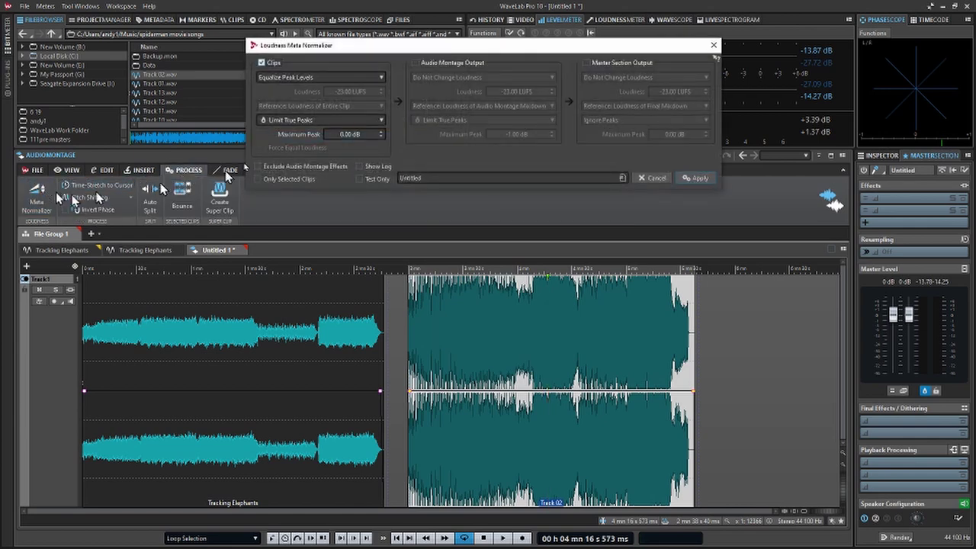
pyautogui.click(623, 180)
pyautogui.moveTo(703, 273)
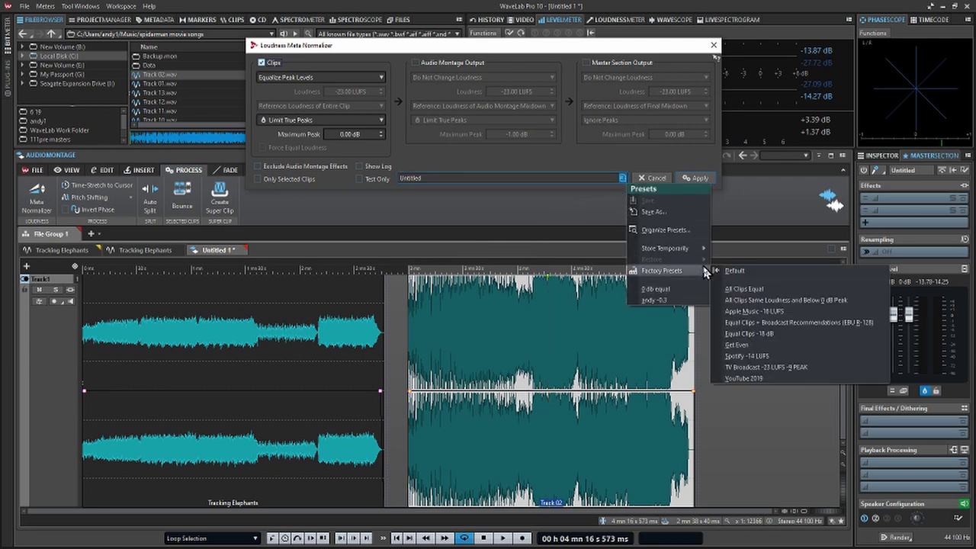
pyautogui.click(743, 288)
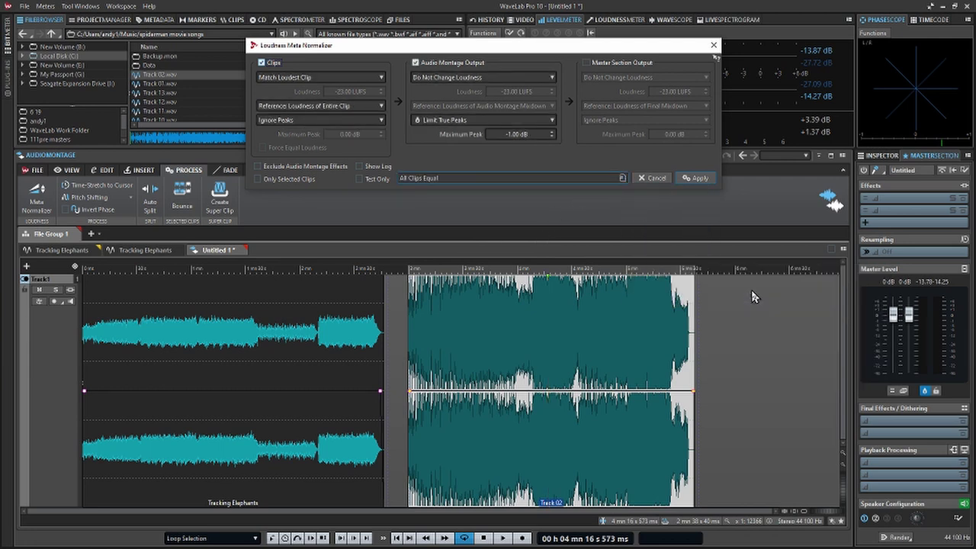
# Step: Uncheck Audio Montage Output, keep clip peaks unlimited, and apply the loudness matching
pyautogui.click(416, 63)
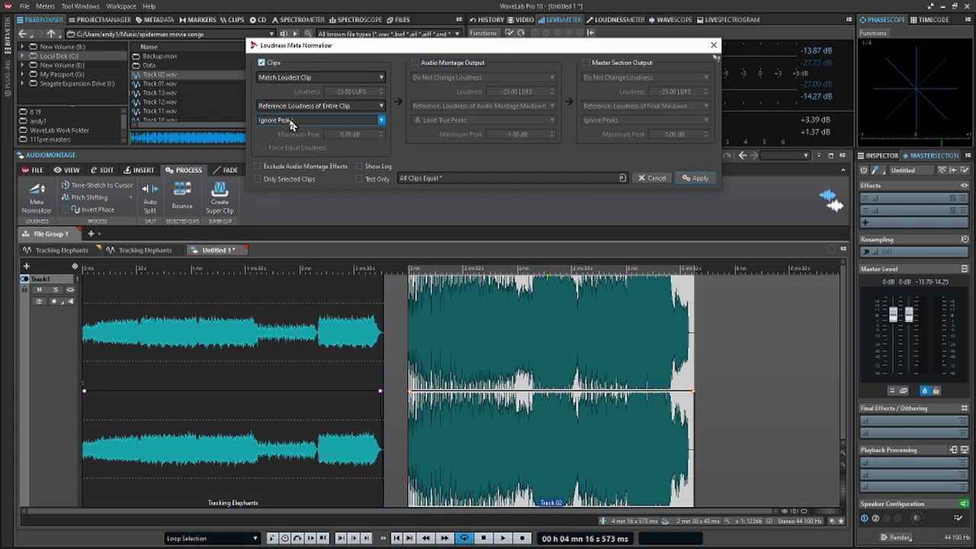
pyautogui.click(380, 119)
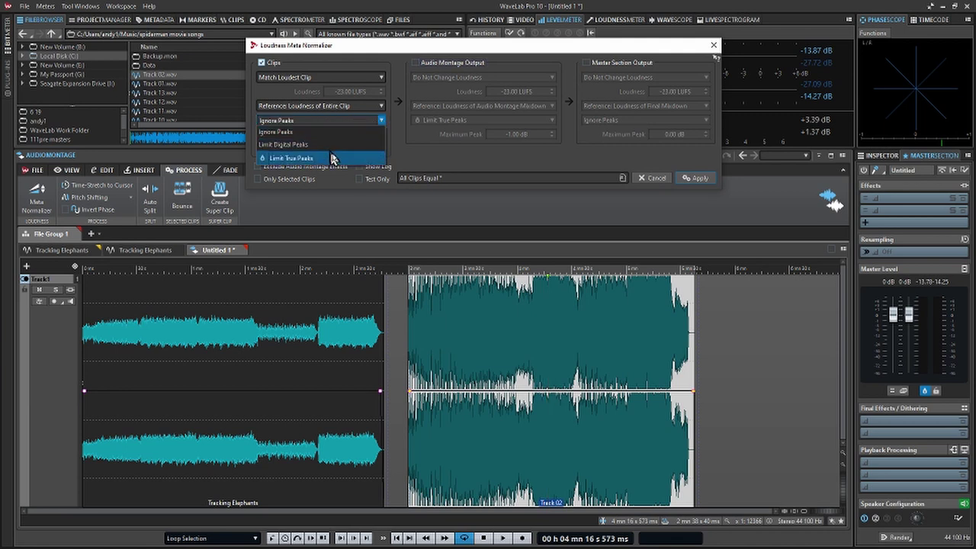
pyautogui.click(378, 130)
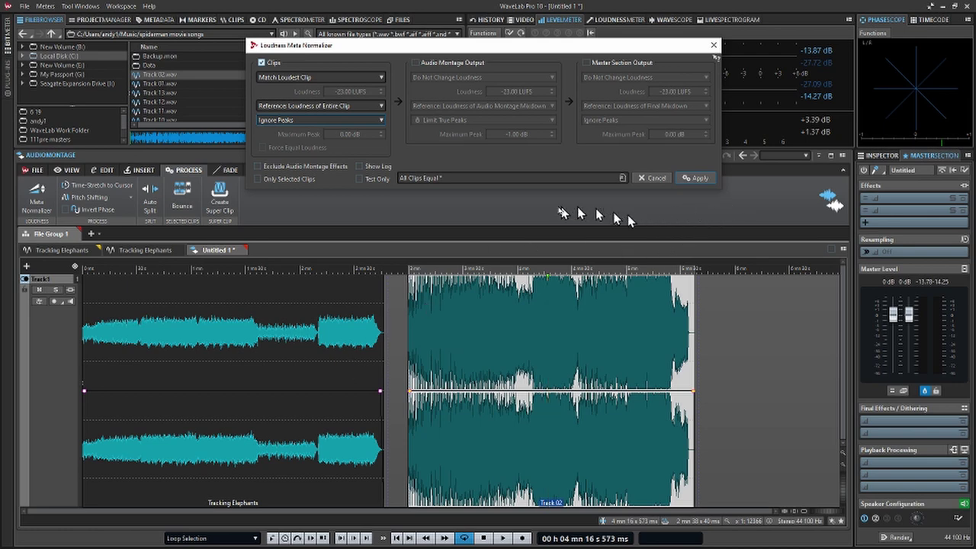
pyautogui.click(700, 179)
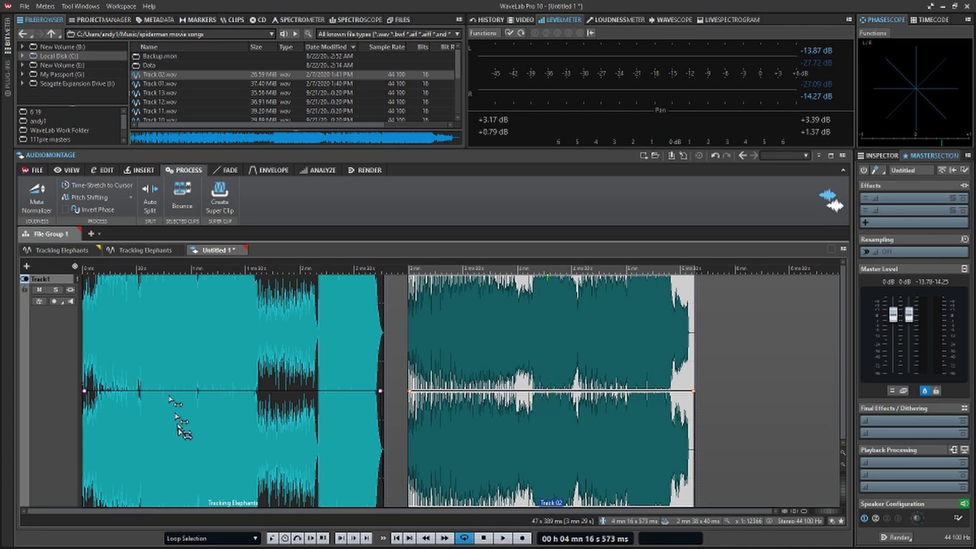
# Step: Select the Track 02 clip and delete it from the montage
pyautogui.click(547, 424)
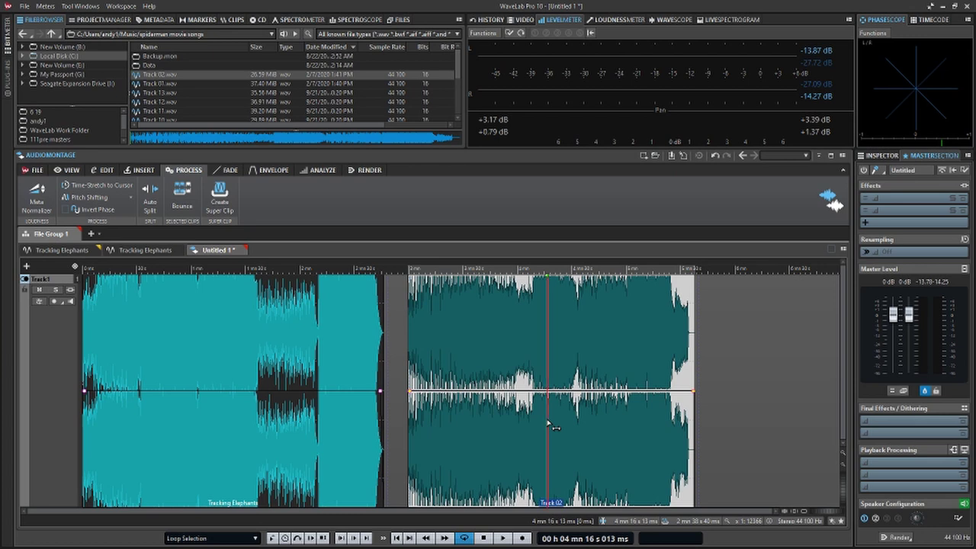
pyautogui.press('Delete')
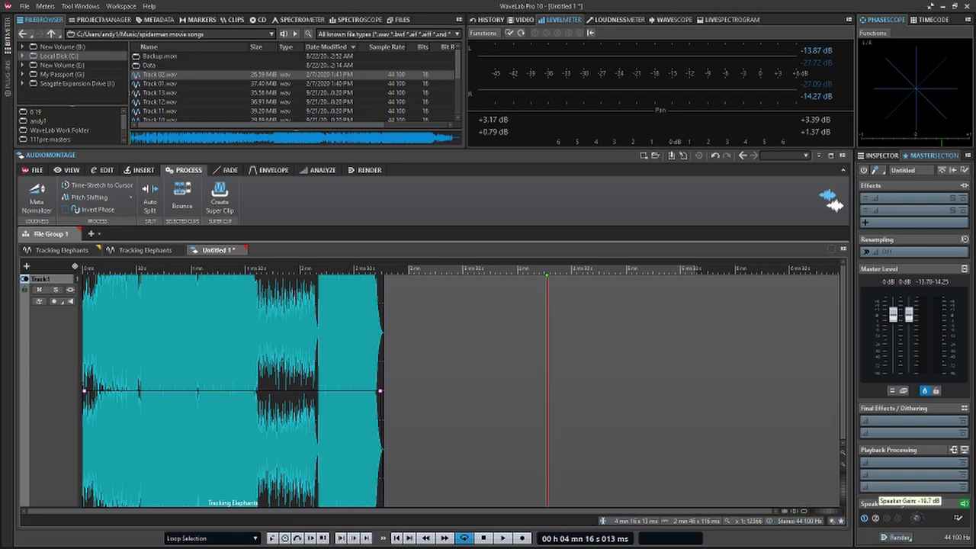
pyautogui.moveTo(918, 546)
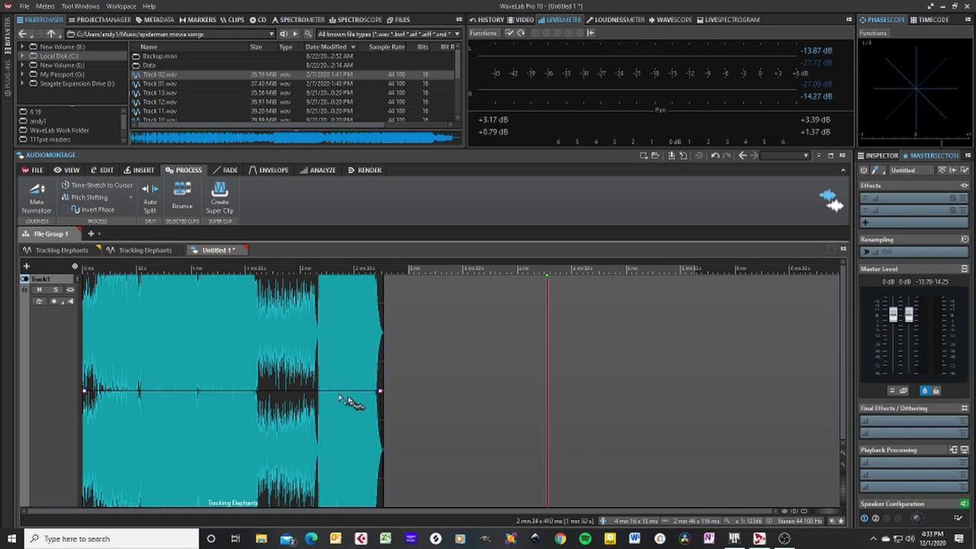
pyautogui.moveTo(329, 382); pyautogui.dragTo(364, 383)
pyautogui.press('space')
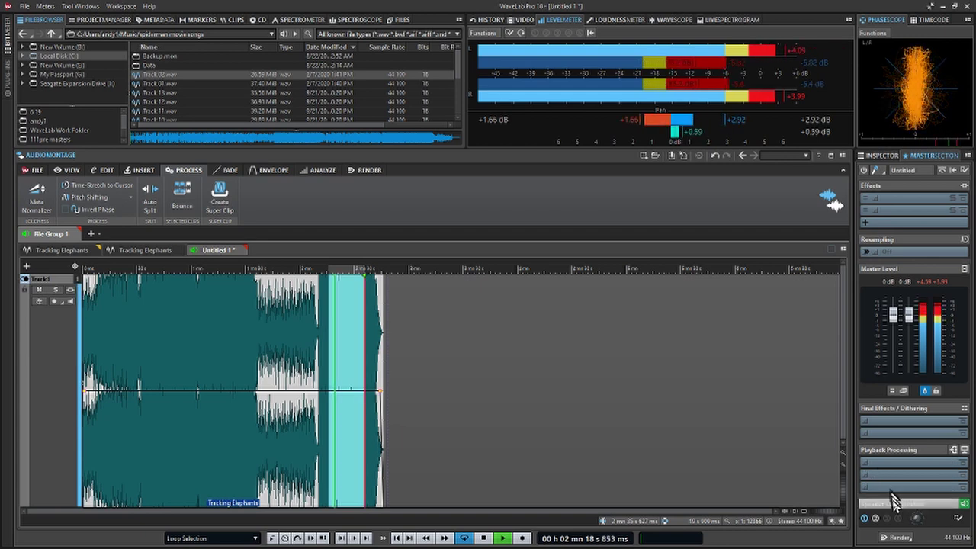
pyautogui.moveTo(919, 522)
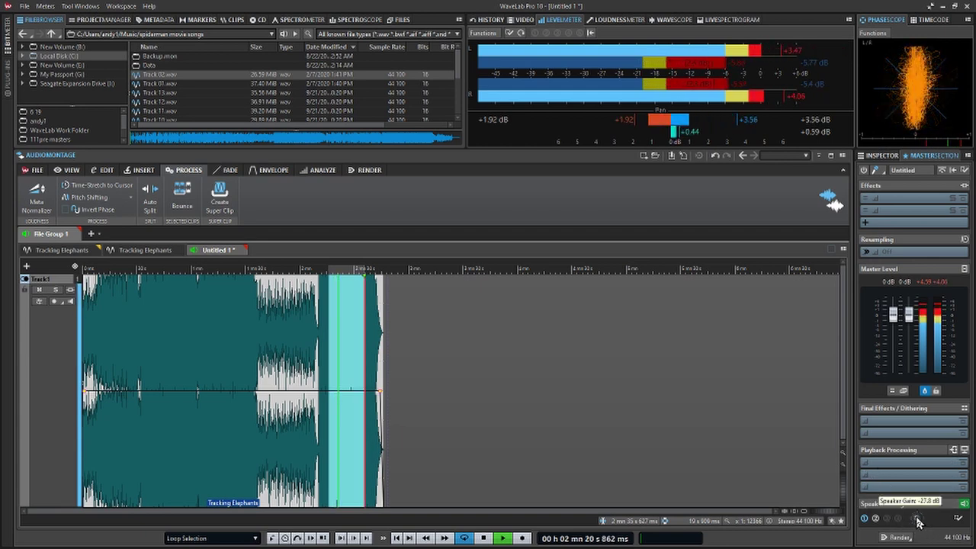
pyautogui.scroll(3, 919, 523)
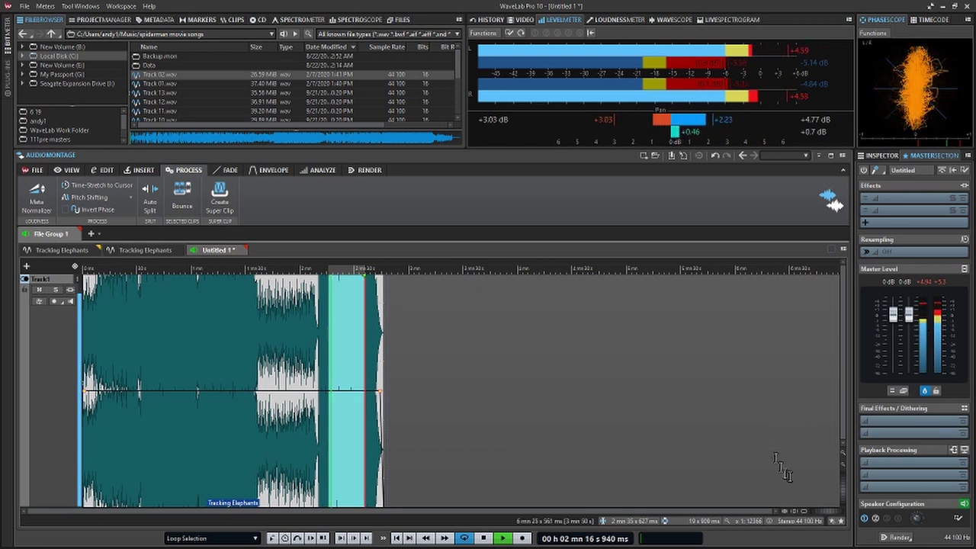
pyautogui.press('space')
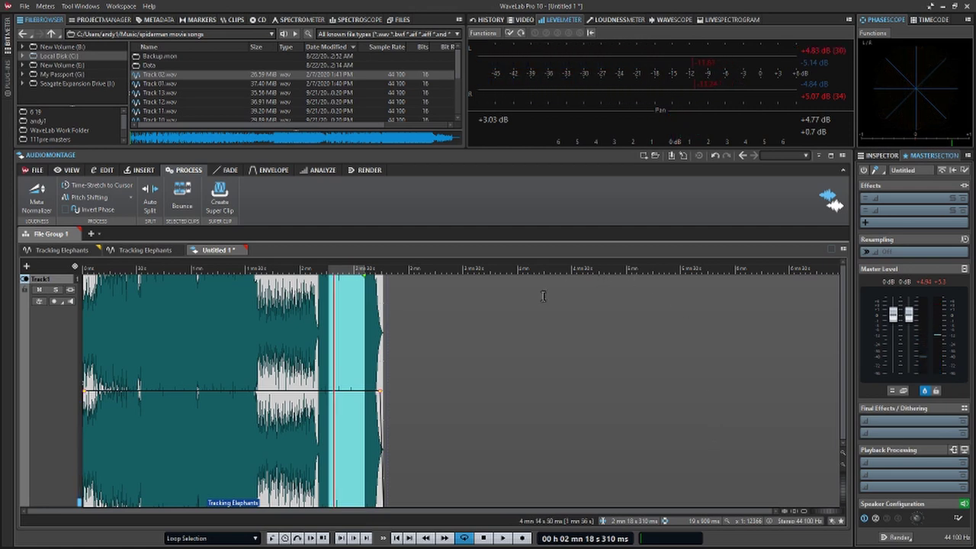
pyautogui.click(443, 329)
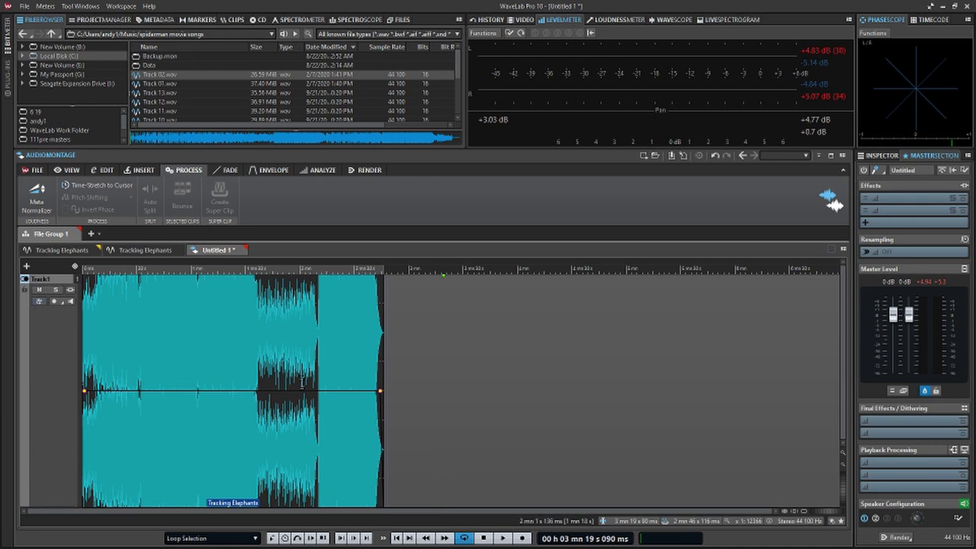
pyautogui.moveTo(328, 367); pyautogui.dragTo(366, 371)
pyautogui.press('space')
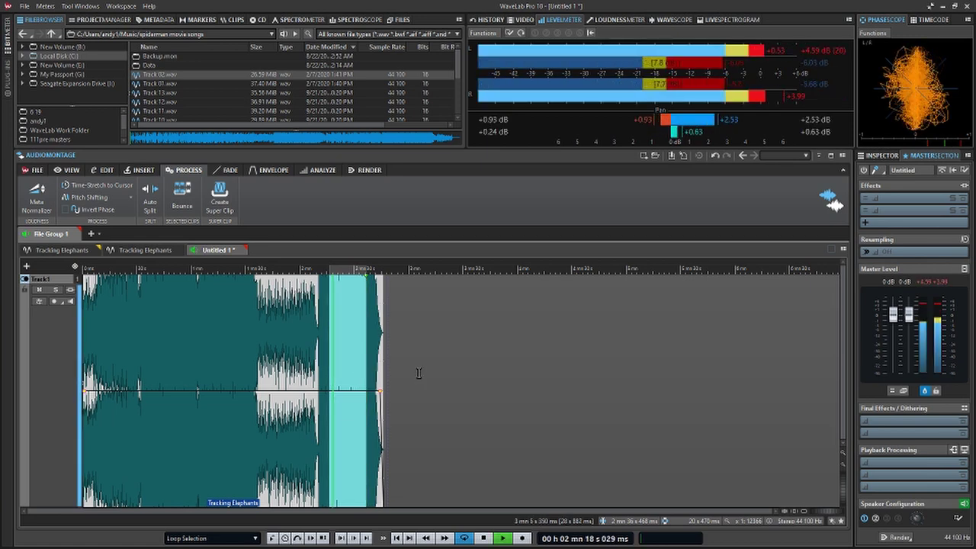
pyautogui.press('space')
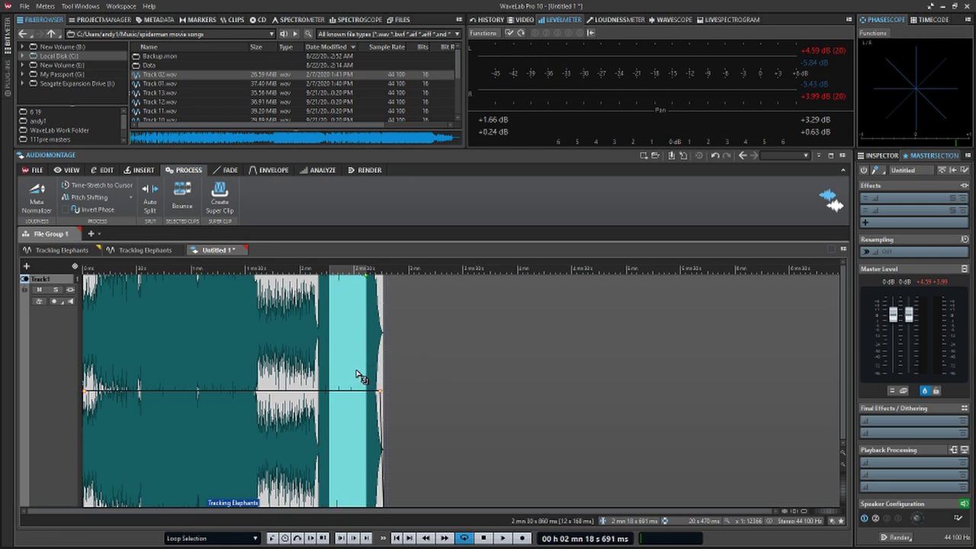
pyautogui.press('space')
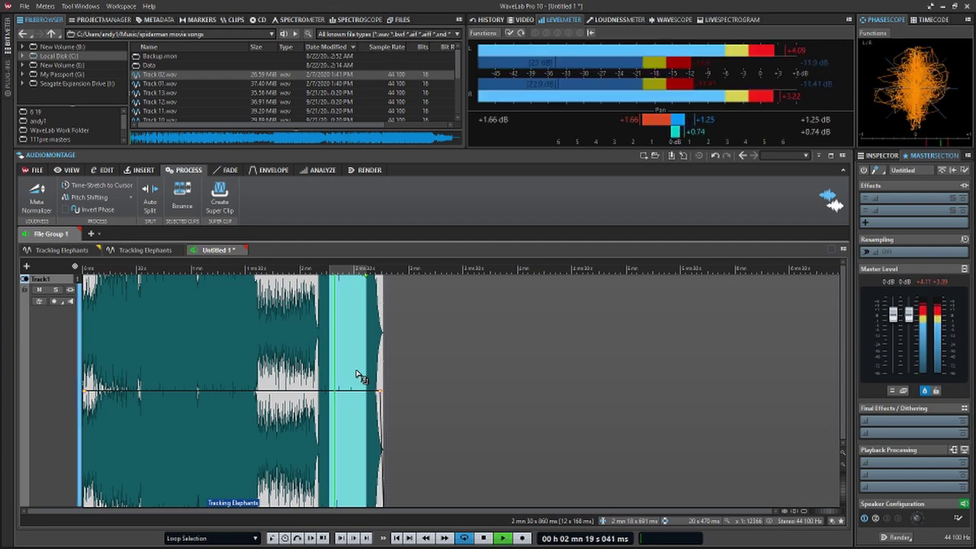
pyautogui.press('space')
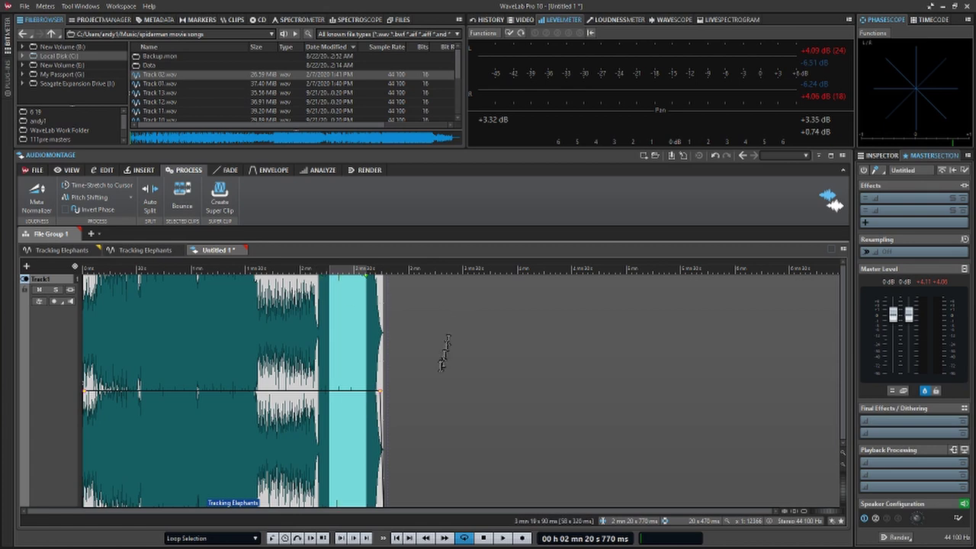
pyautogui.click(439, 383)
pyautogui.click(219, 350)
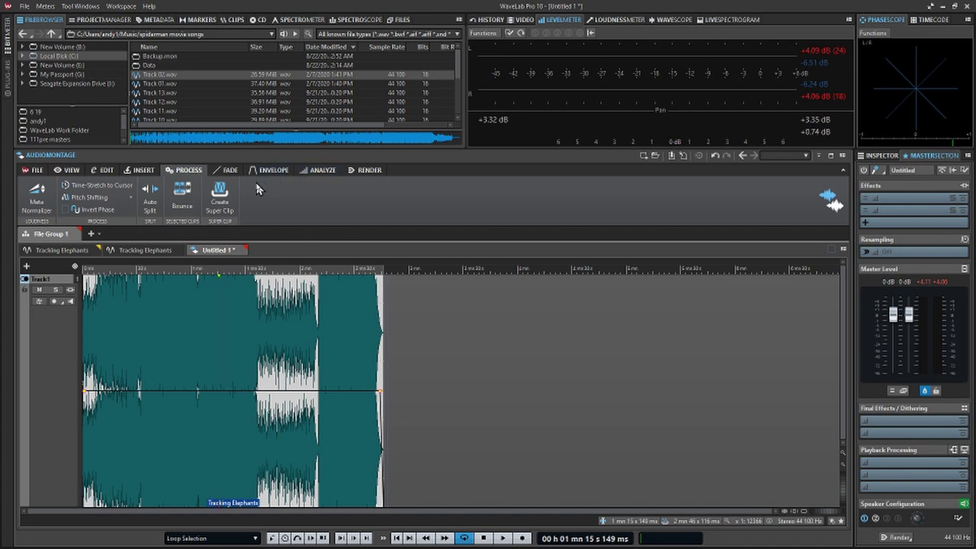
# Step: Start a render, allow overwriting the existing file, and dismiss the CD track group warning
pyautogui.click(366, 174)
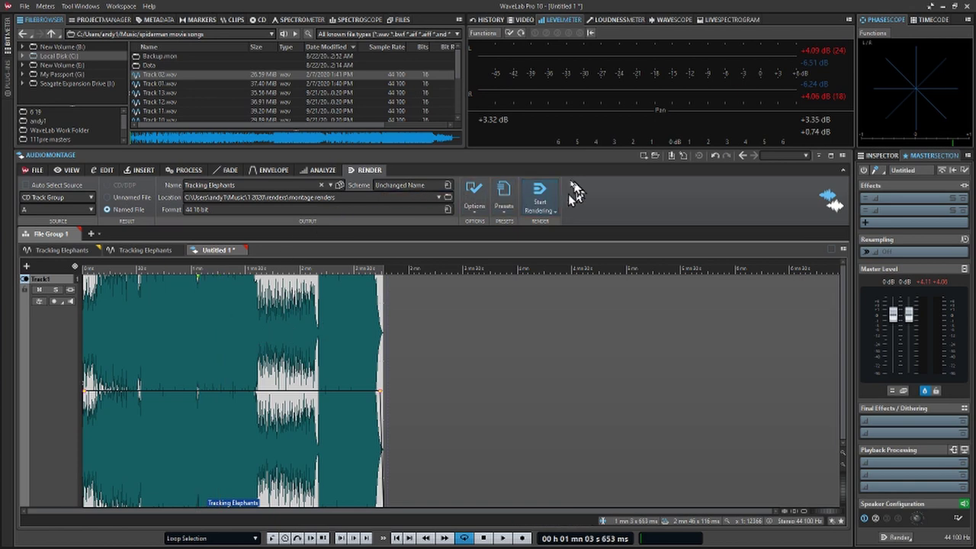
pyautogui.click(545, 194)
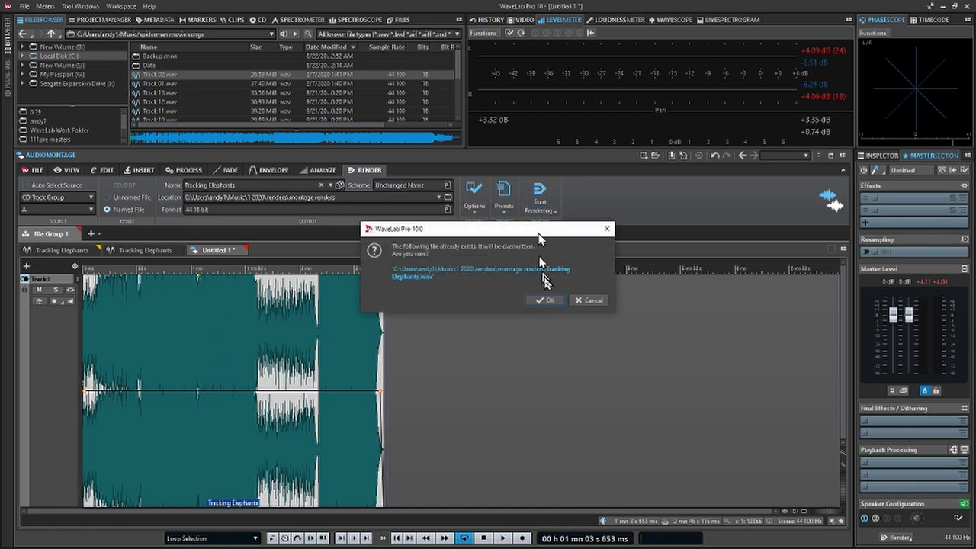
pyautogui.click(546, 304)
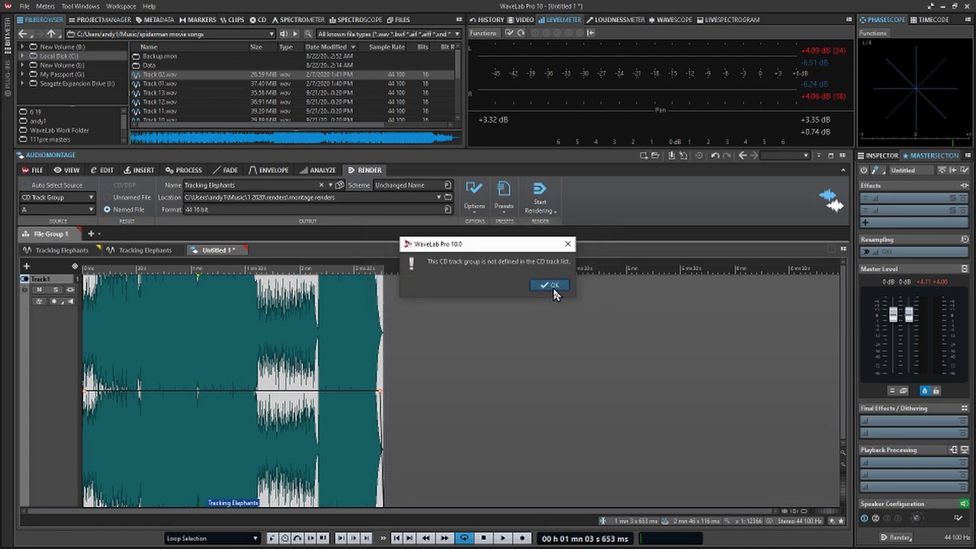
pyautogui.click(551, 285)
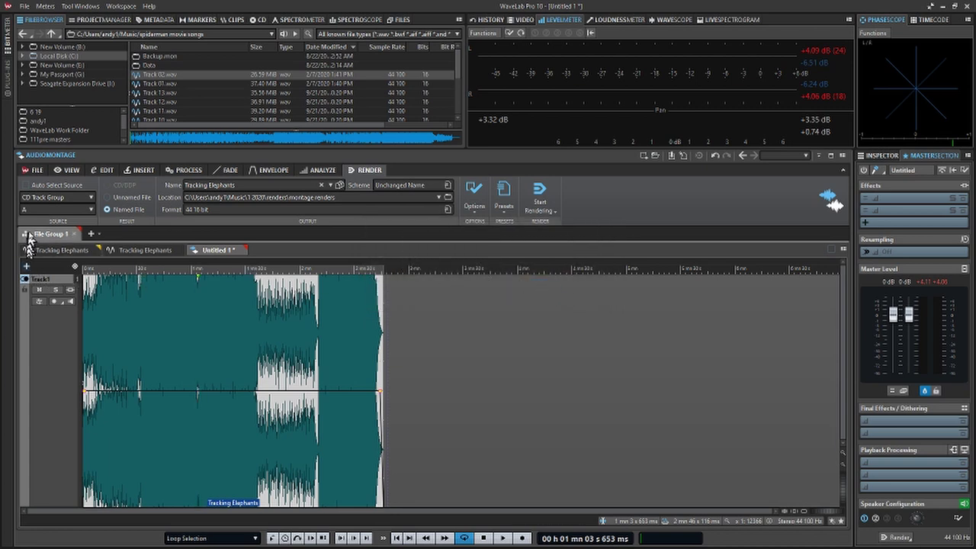
# Step: Set Source to Whole Montage and render again, overwriting Tracking Elephants.wav
pyautogui.click(49, 198)
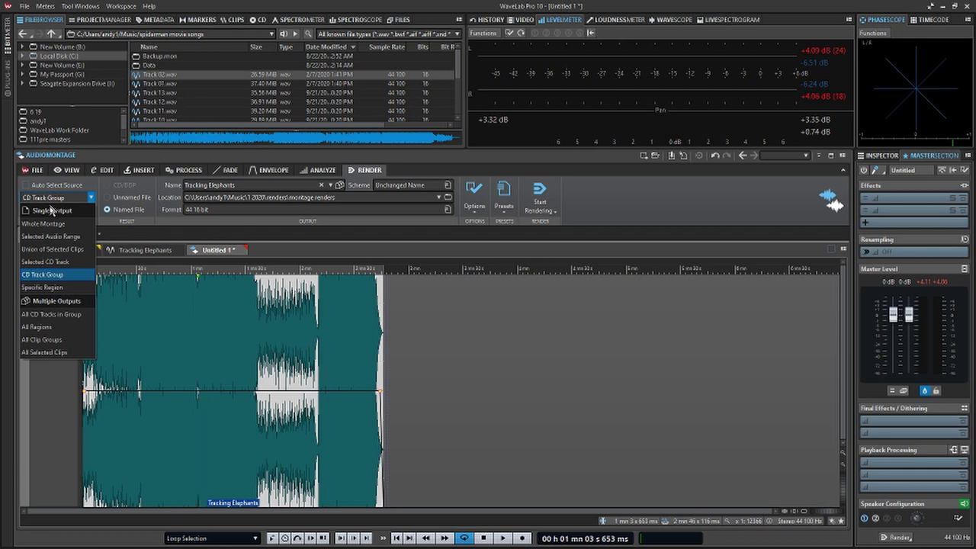
pyautogui.click(46, 223)
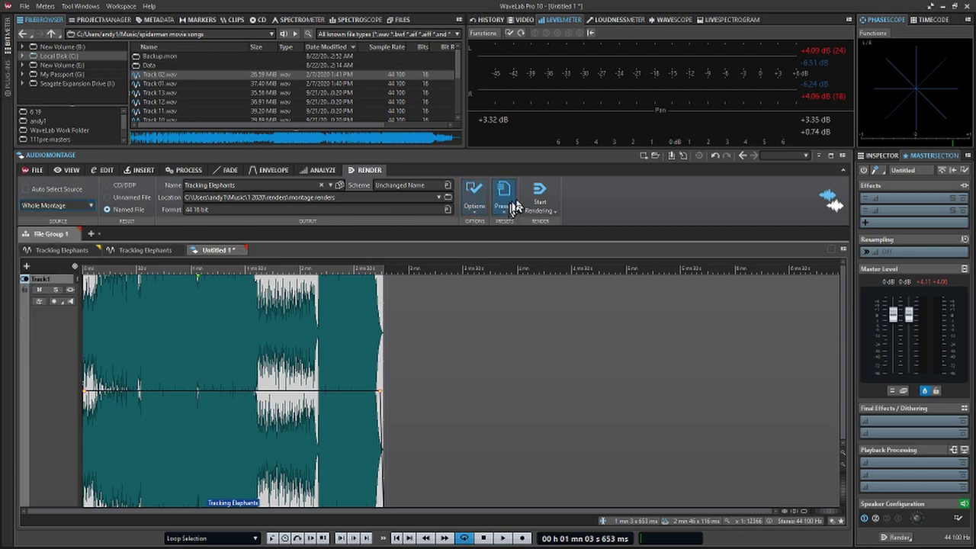
pyautogui.click(539, 197)
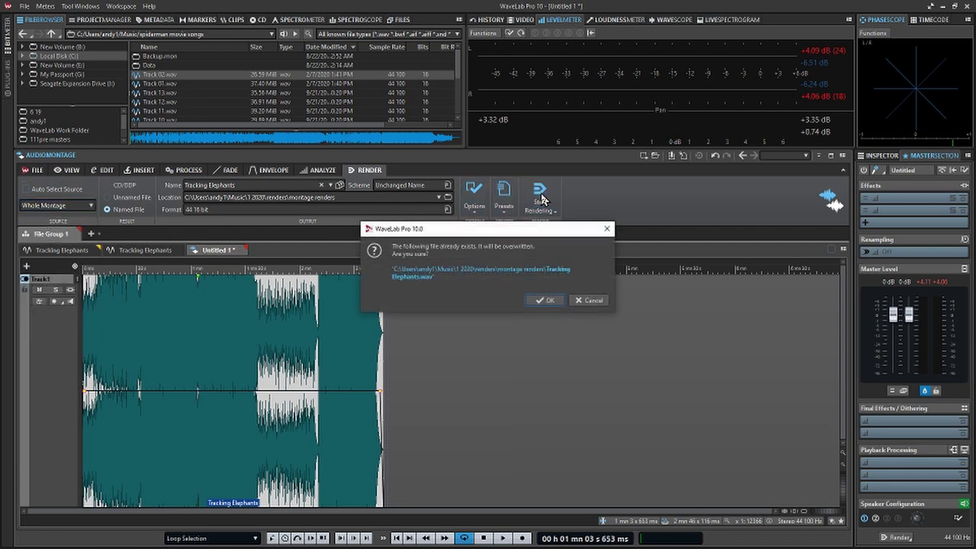
pyautogui.click(548, 301)
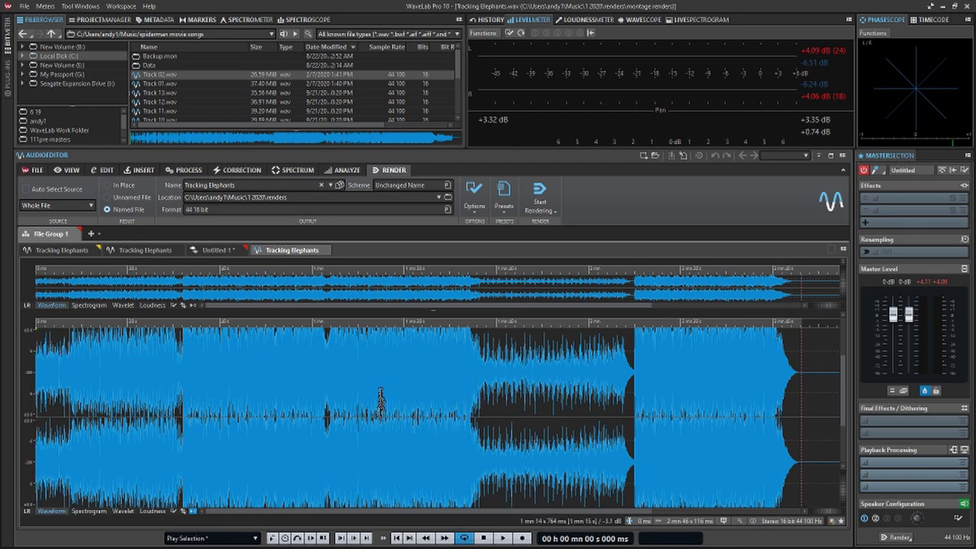
pyautogui.click(48, 254)
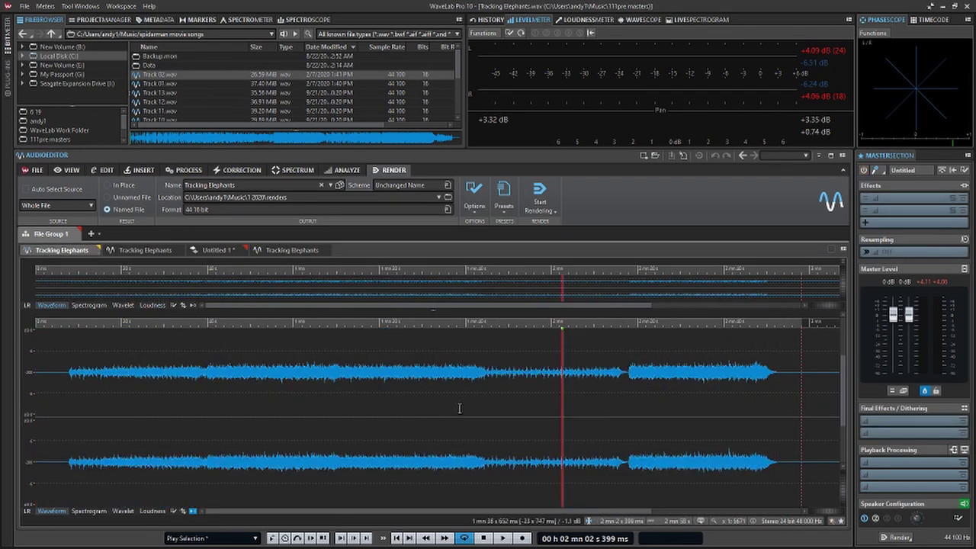
pyautogui.click(288, 253)
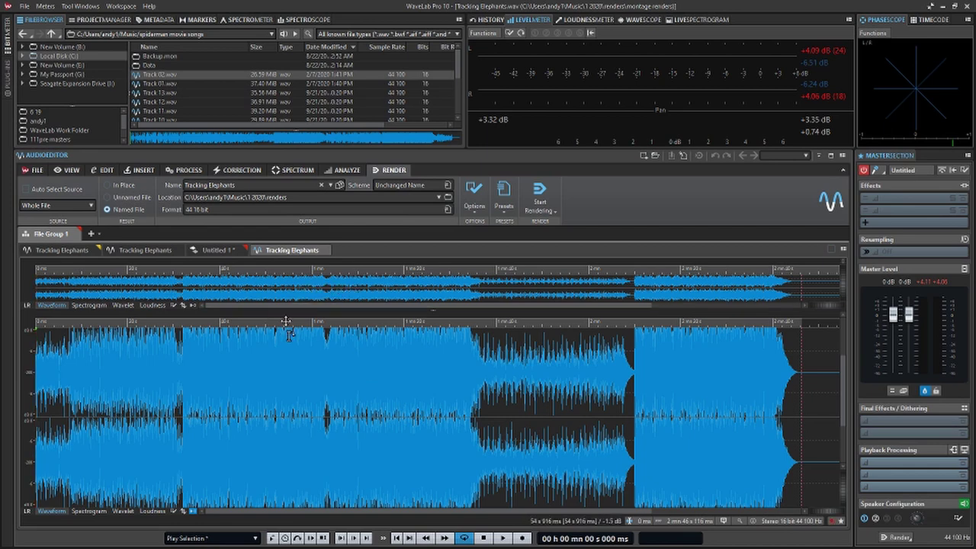
# Step: Open the rendered file's metadata editor and load the saved artist metadata preset
pyautogui.click(153, 21)
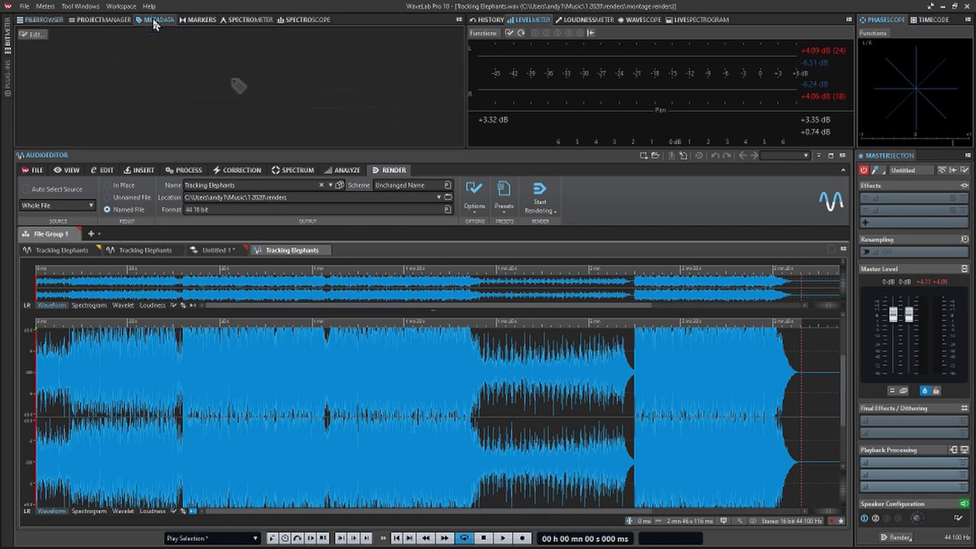
pyautogui.click(35, 35)
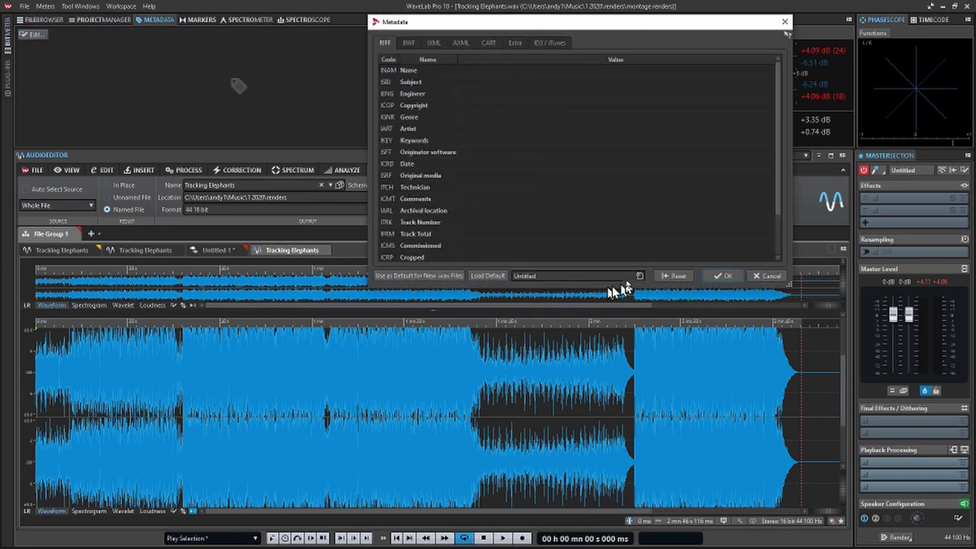
pyautogui.click(639, 276)
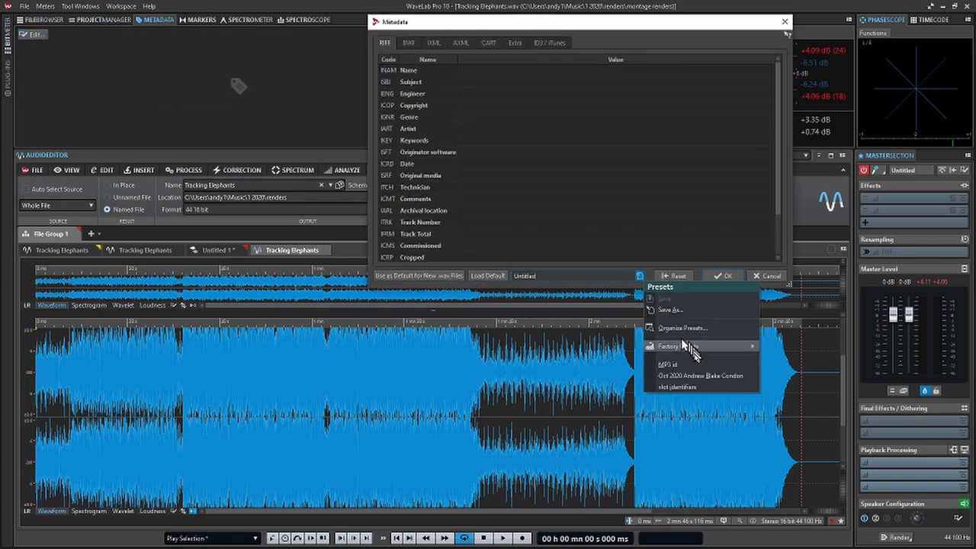
pyautogui.click(694, 387)
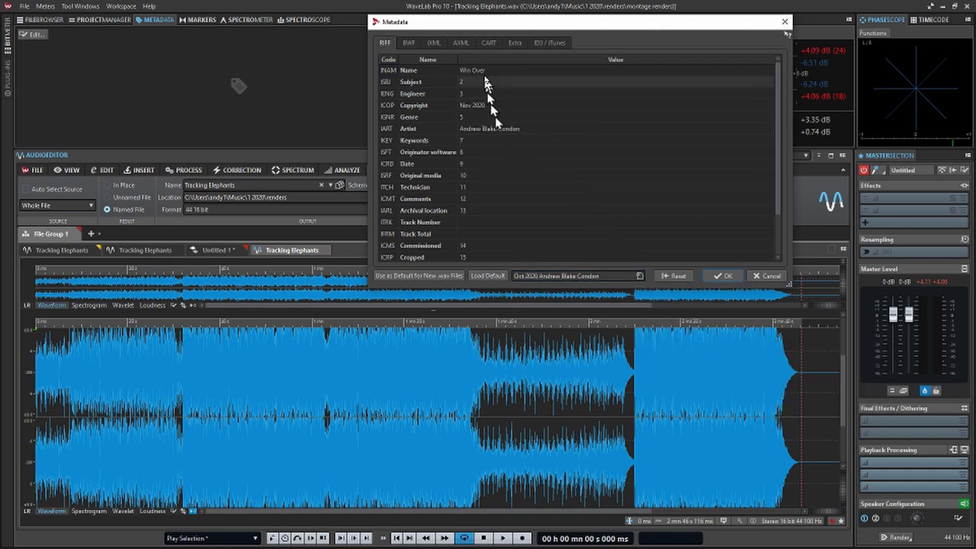
# Step: Set RIFF Name and ID3v2 Title and Album to 'Tracking Elephants', then confirm
pyautogui.doubleClick(486, 70)
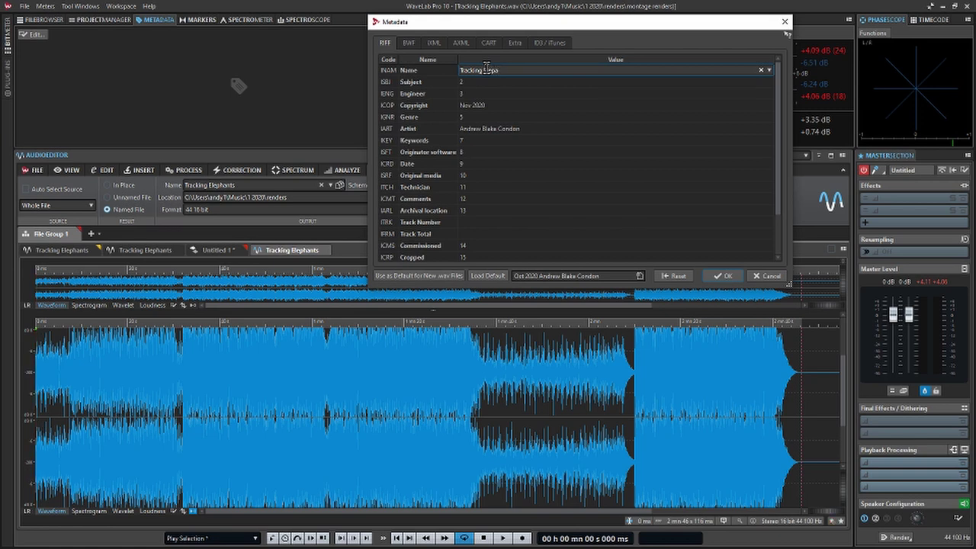
pyautogui.write('nts')
pyautogui.click(547, 43)
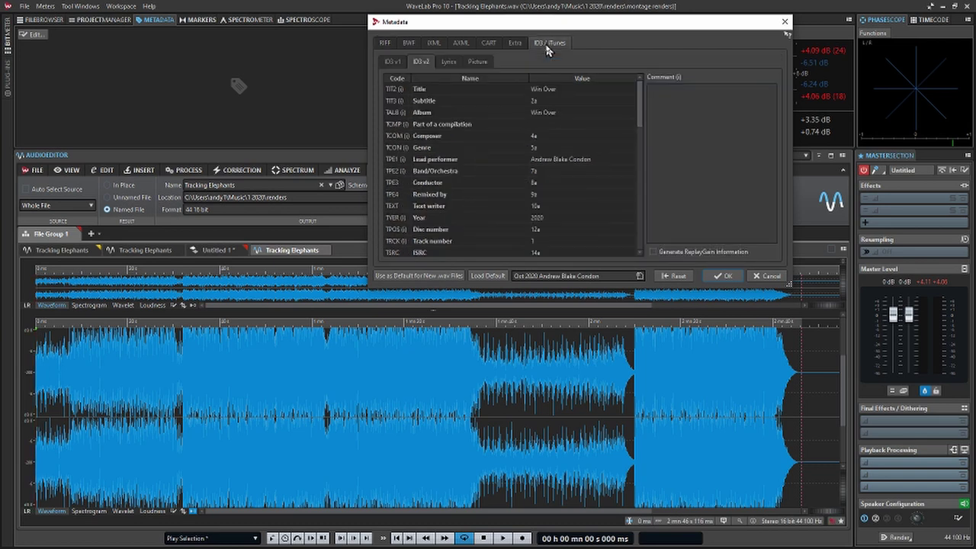
pyautogui.doubleClick(564, 91)
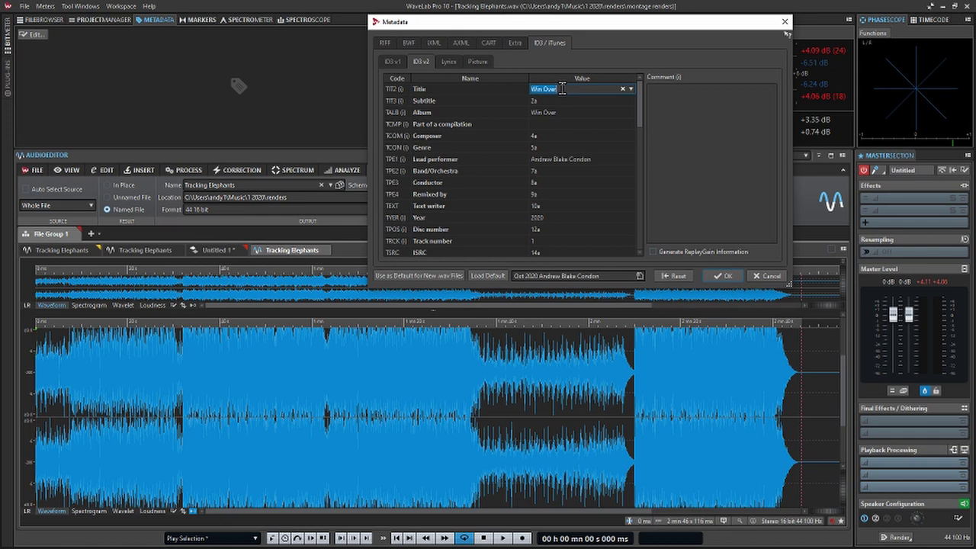
pyautogui.click(631, 89)
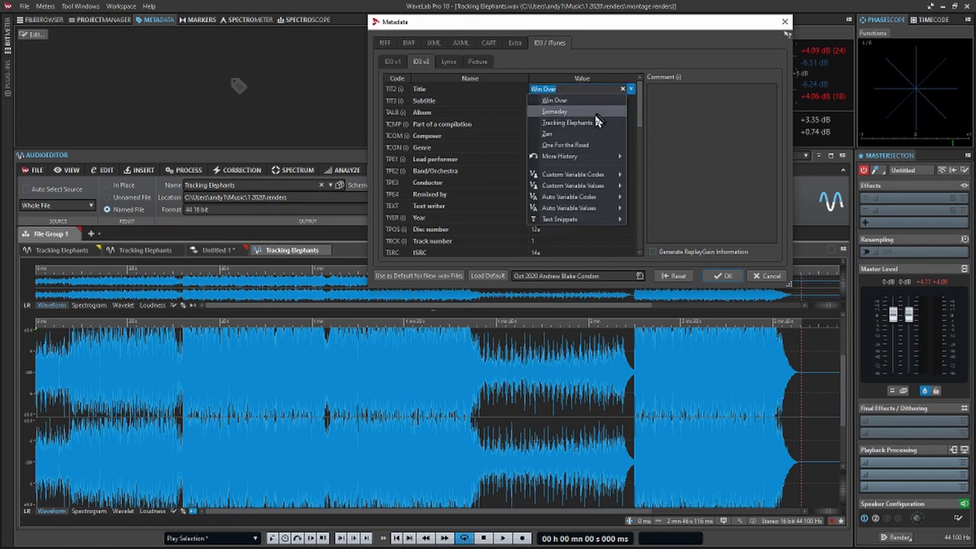
pyautogui.click(593, 125)
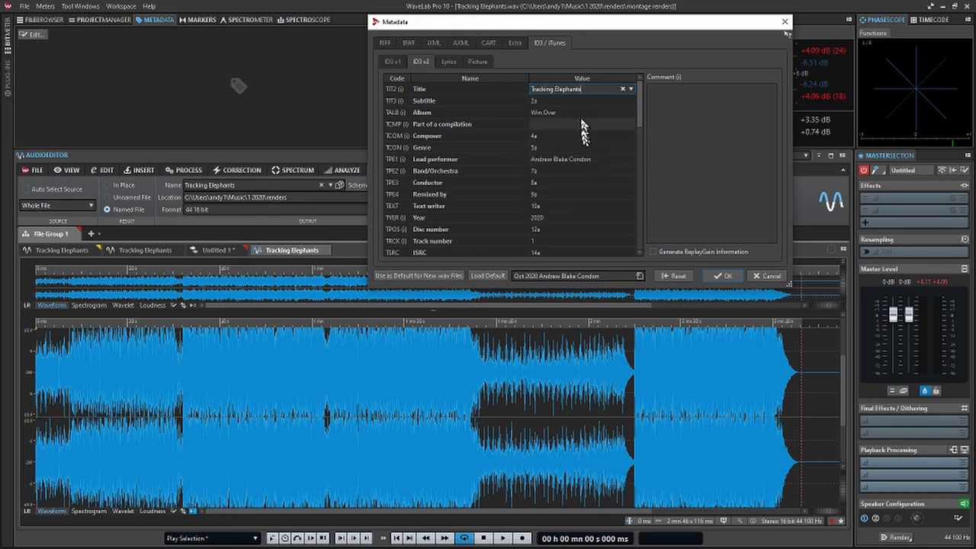
pyautogui.click(583, 113)
pyautogui.click(631, 112)
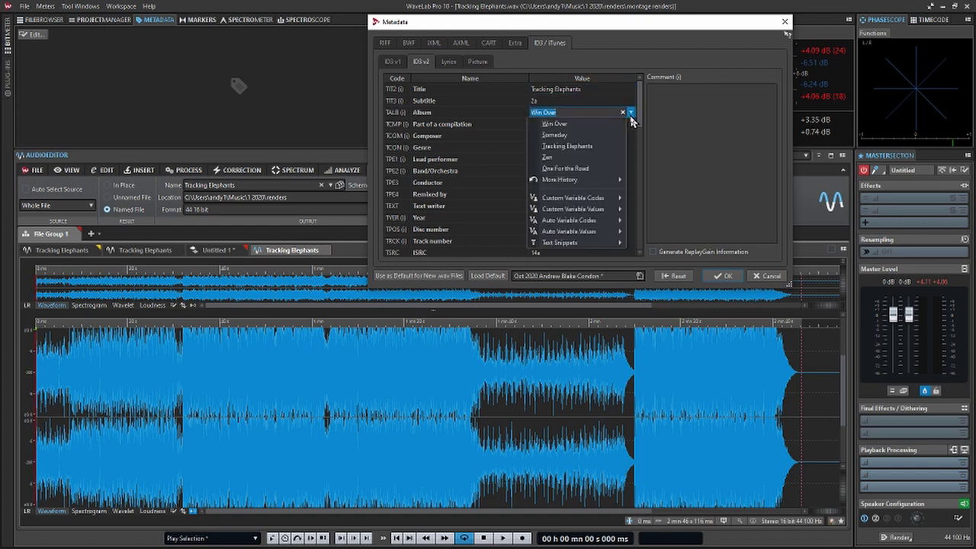
pyautogui.click(601, 146)
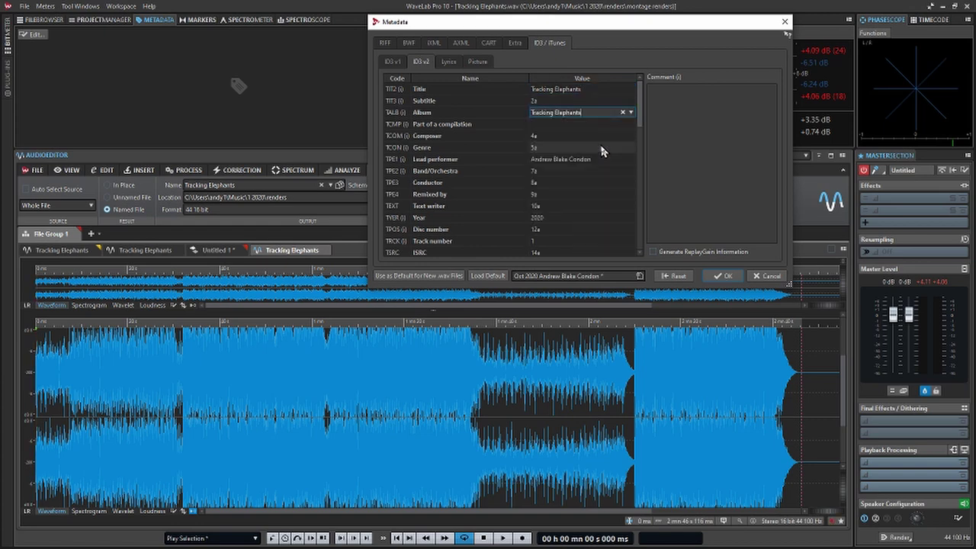
pyautogui.click(724, 277)
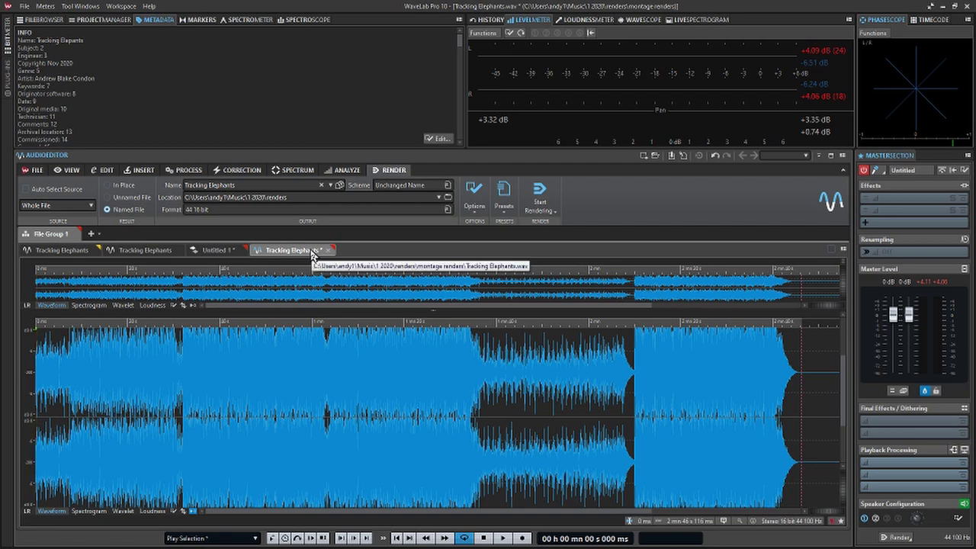
# Step: Save Tracking Elephants.wav with its new metadata using Ctrl+S
pyautogui.hotkey('ctrl', 's')
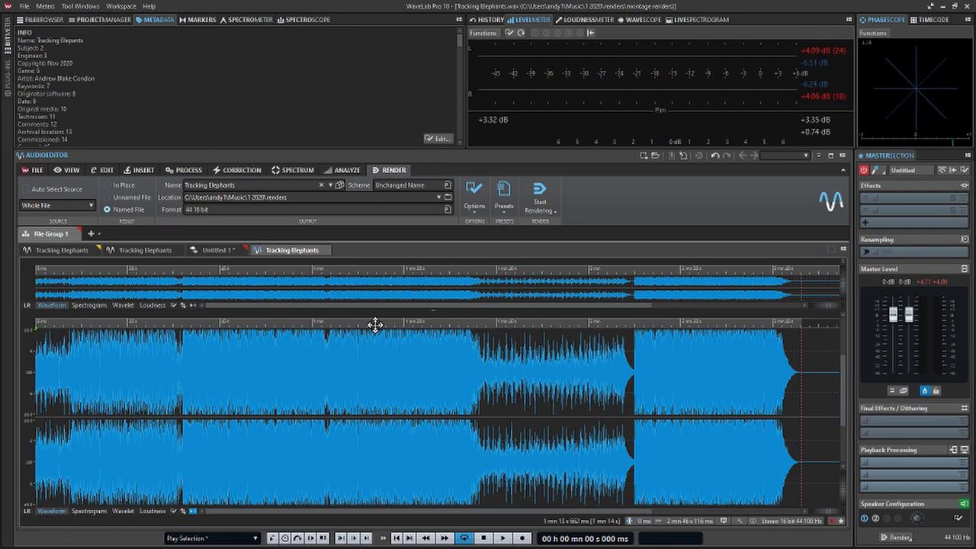
# Step: Play the rendered track from about 2:18 through its final section, then stop
pyautogui.click(663, 324)
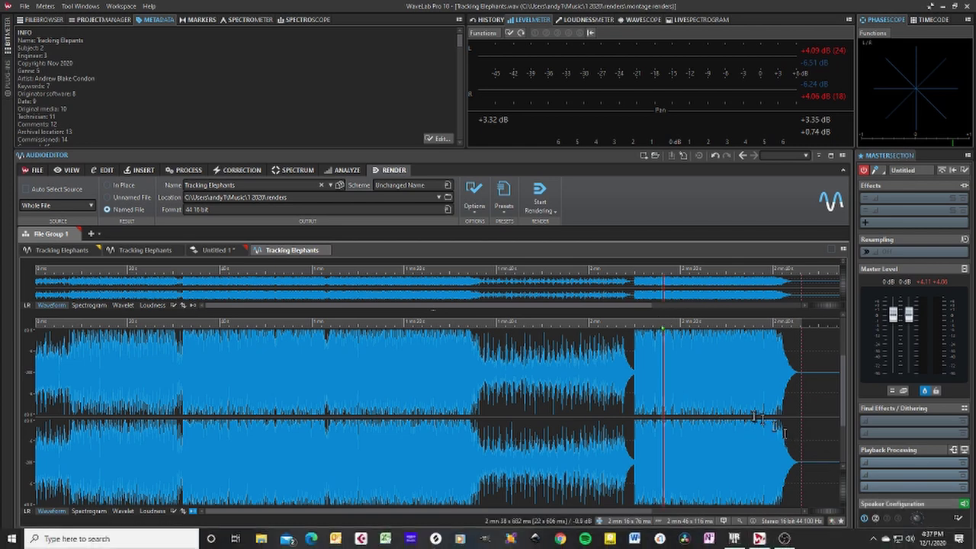
pyautogui.click(673, 373)
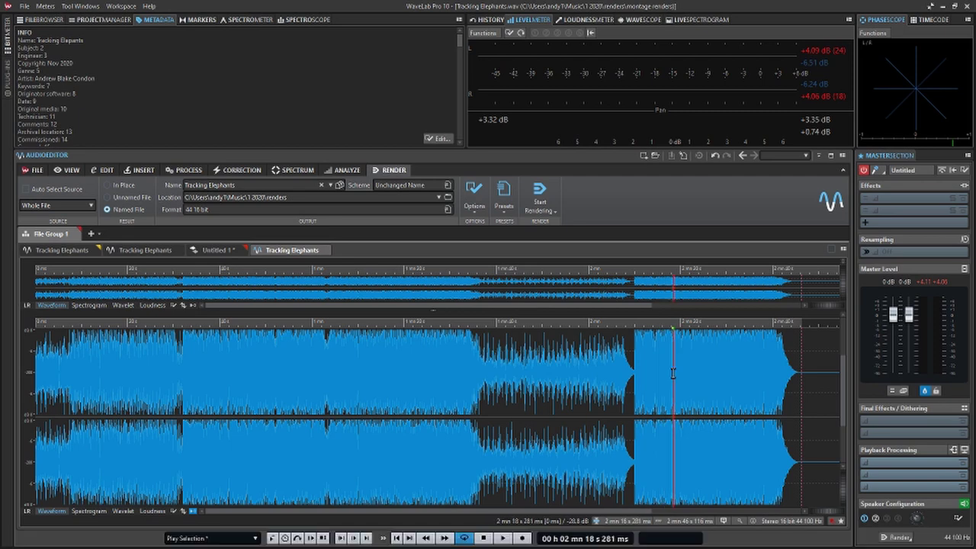
pyautogui.press('space')
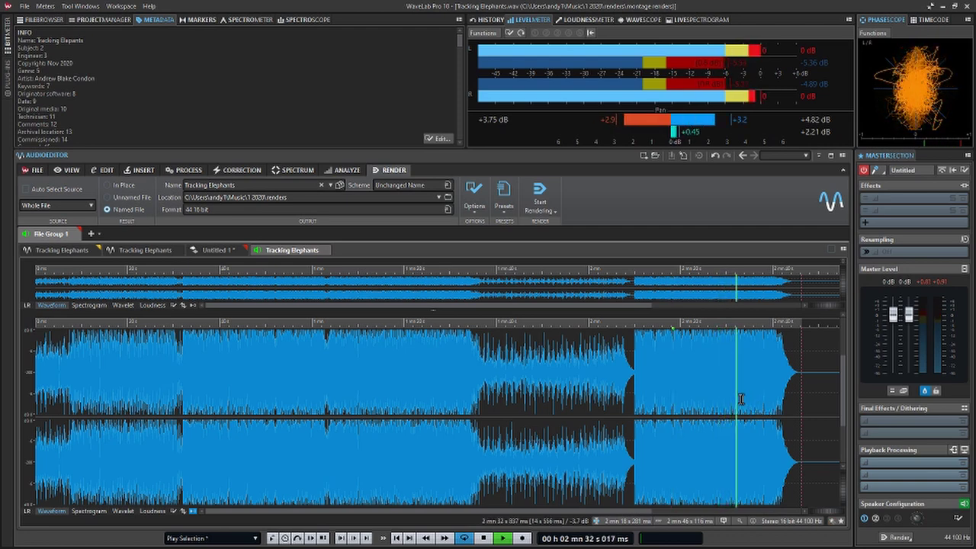
pyautogui.press('space')
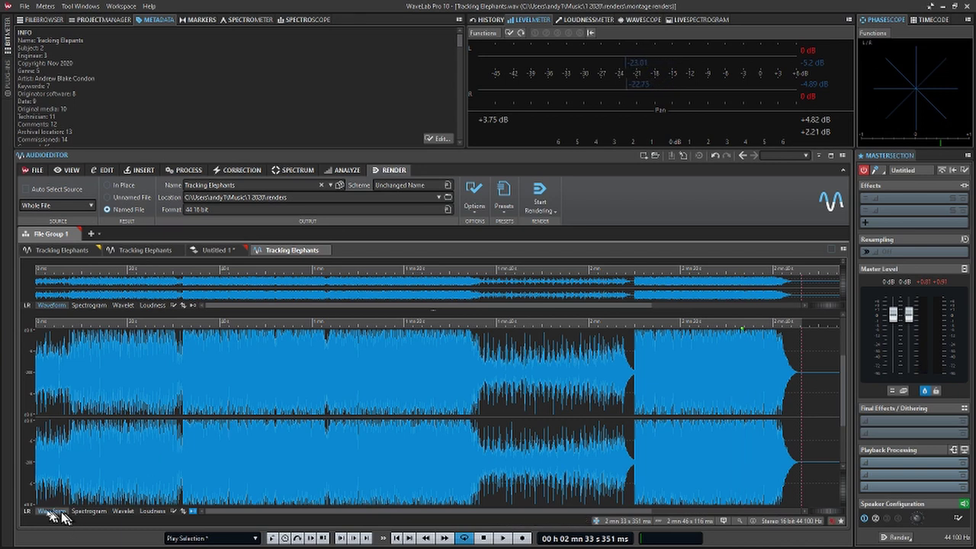
# Step: Display the rendered track's loudness curves, revealing a clear dip mid-song
pyautogui.click(151, 511)
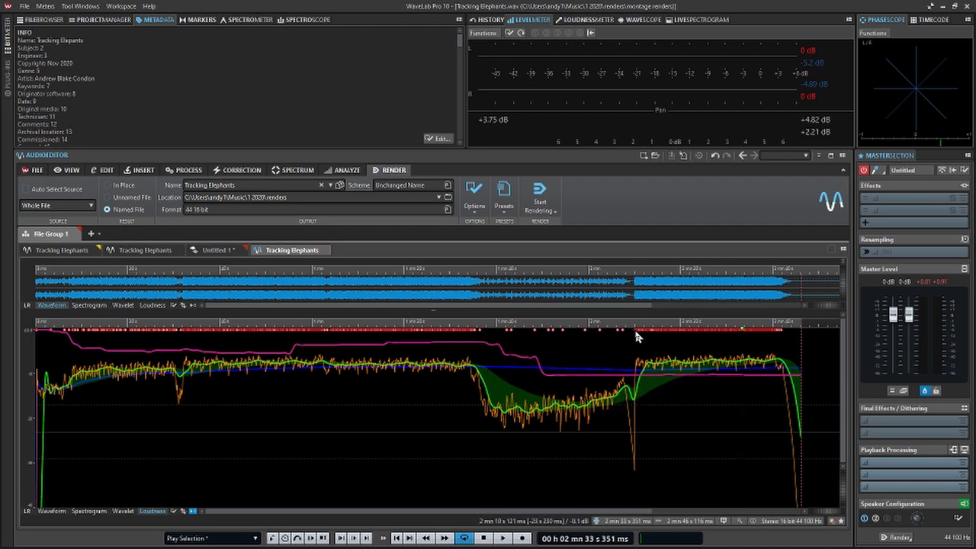
# Step: Load a Brickwall Limiter into the Master Section final effects and set its threshold to -12.0 dB during playback
pyautogui.click(914, 426)
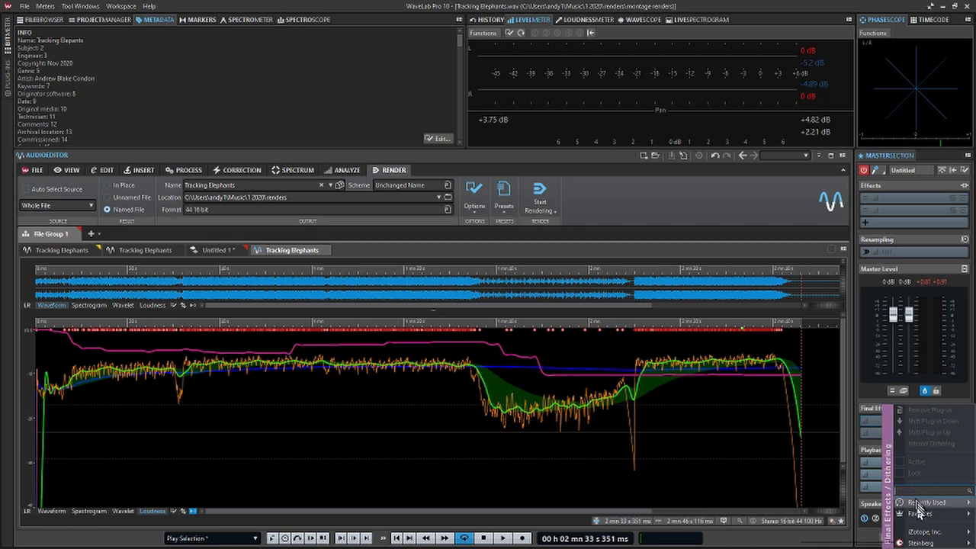
pyautogui.moveTo(912, 522)
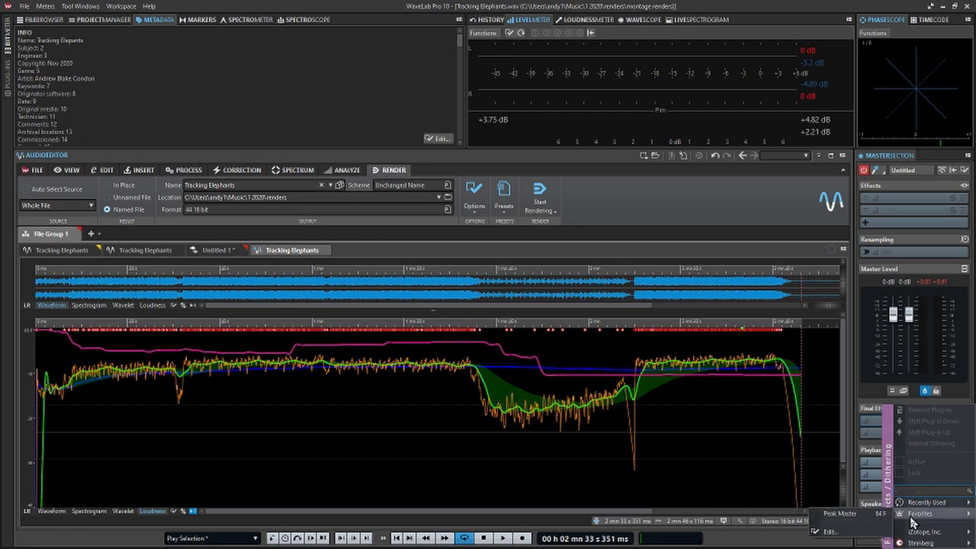
pyautogui.moveTo(923, 503)
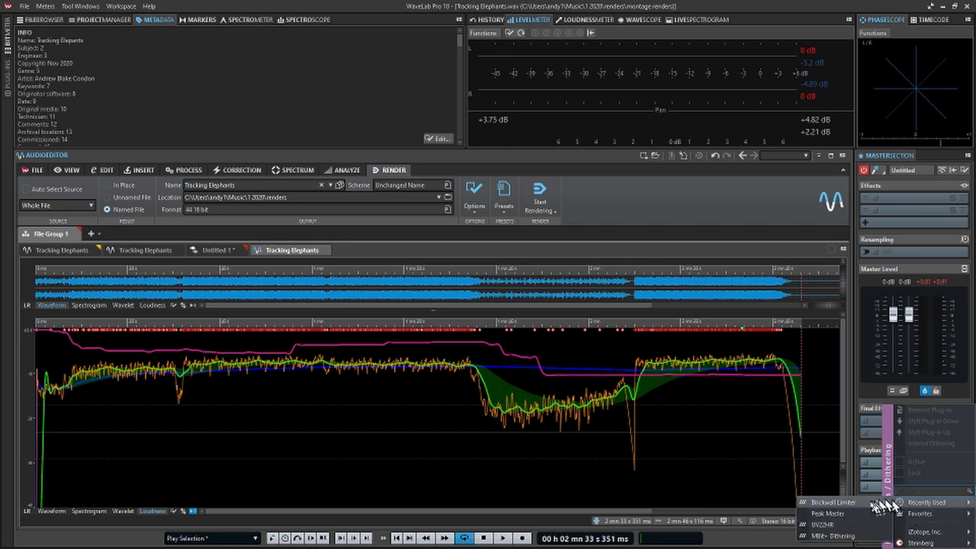
pyautogui.click(839, 503)
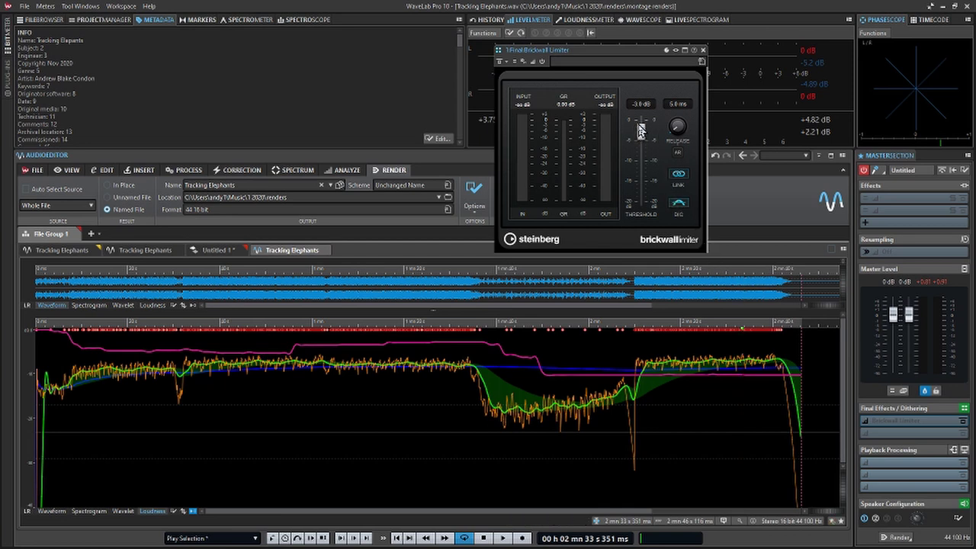
pyautogui.press('space')
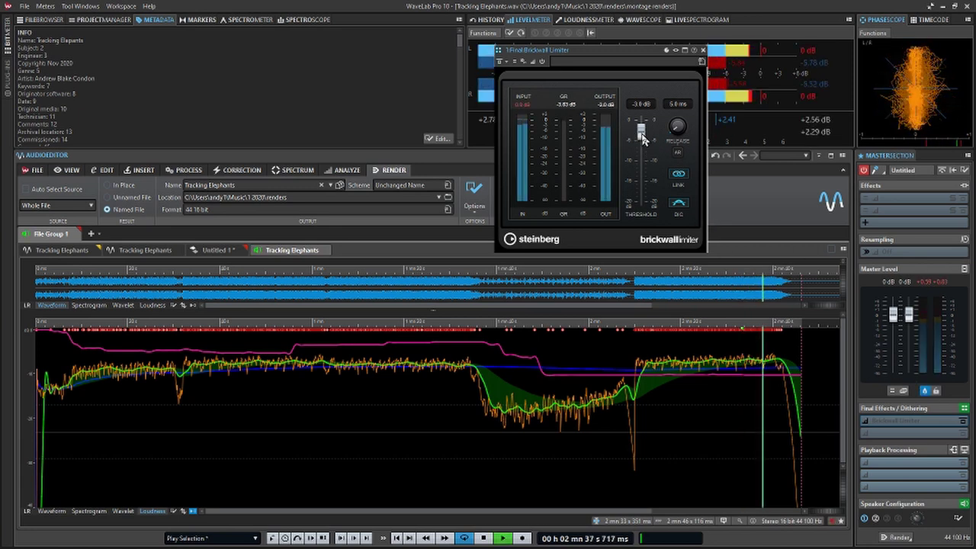
pyautogui.moveTo(643, 137); pyautogui.dragTo(636, 171)
pyautogui.press('space')
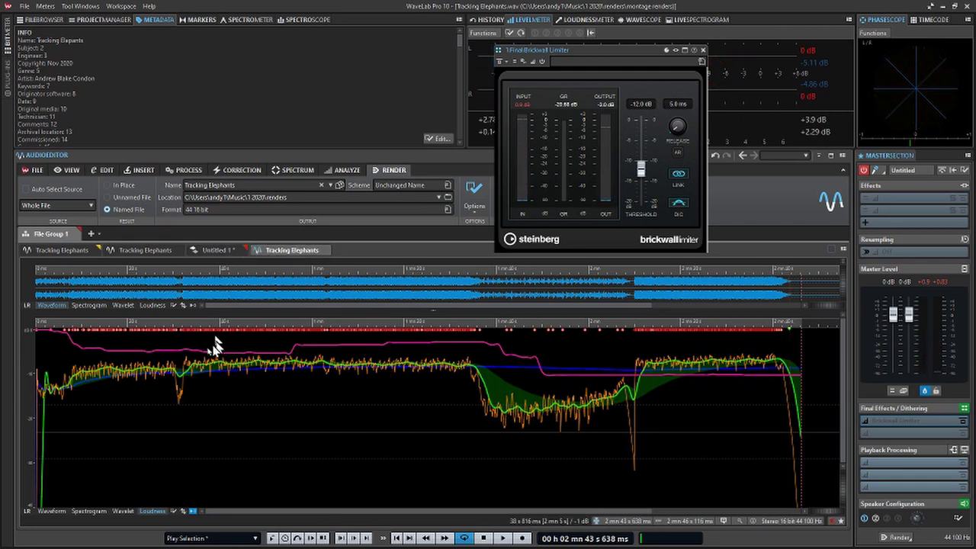
# Step: Select a passage near the track's end, play it, and raise the limiter threshold to 0.0 dB
pyautogui.click(54, 512)
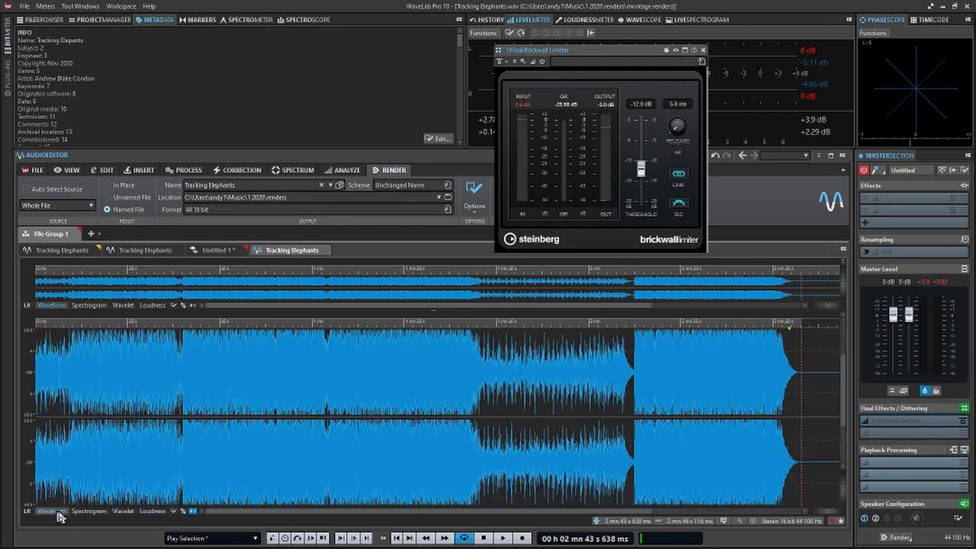
pyautogui.moveTo(654, 410); pyautogui.dragTo(735, 411)
pyautogui.press('space')
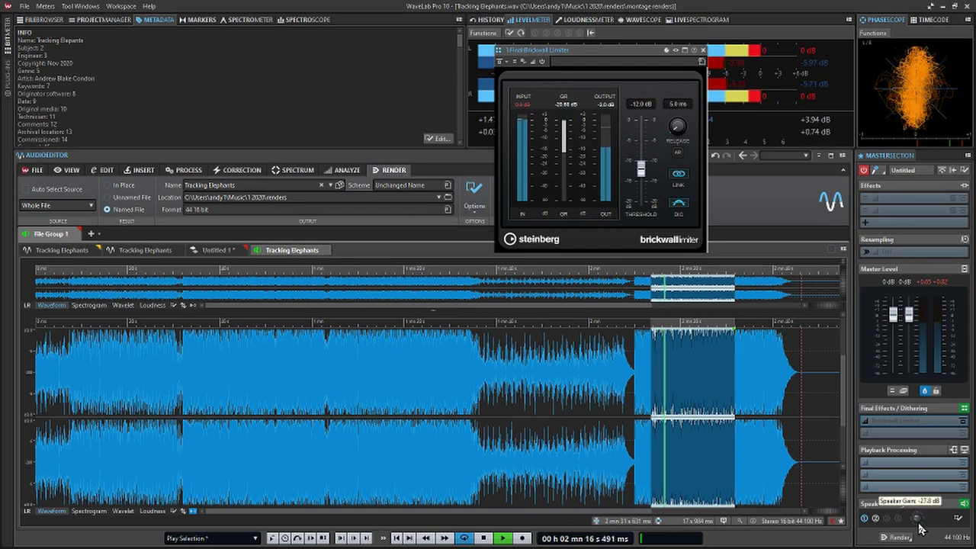
pyautogui.scroll(-5, 920, 526)
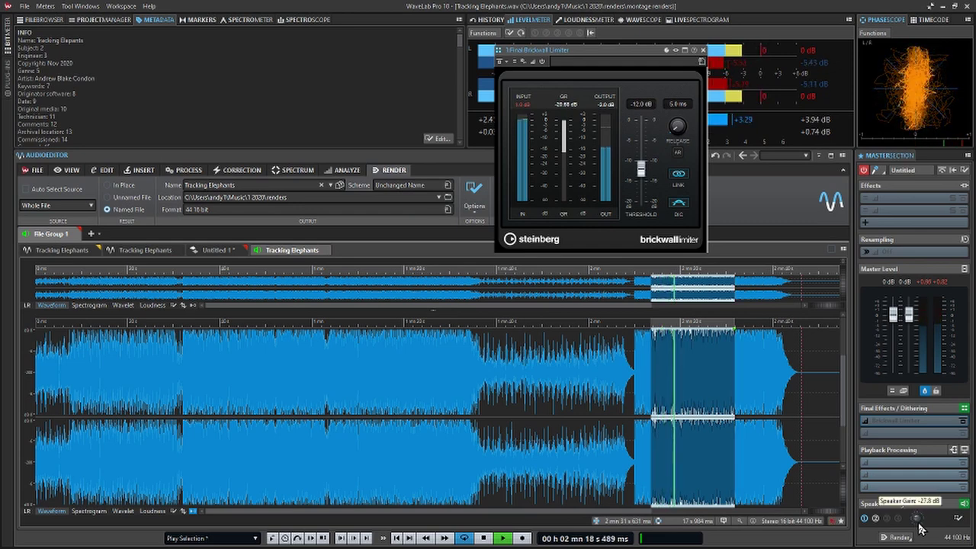
pyautogui.scroll(2, 919, 526)
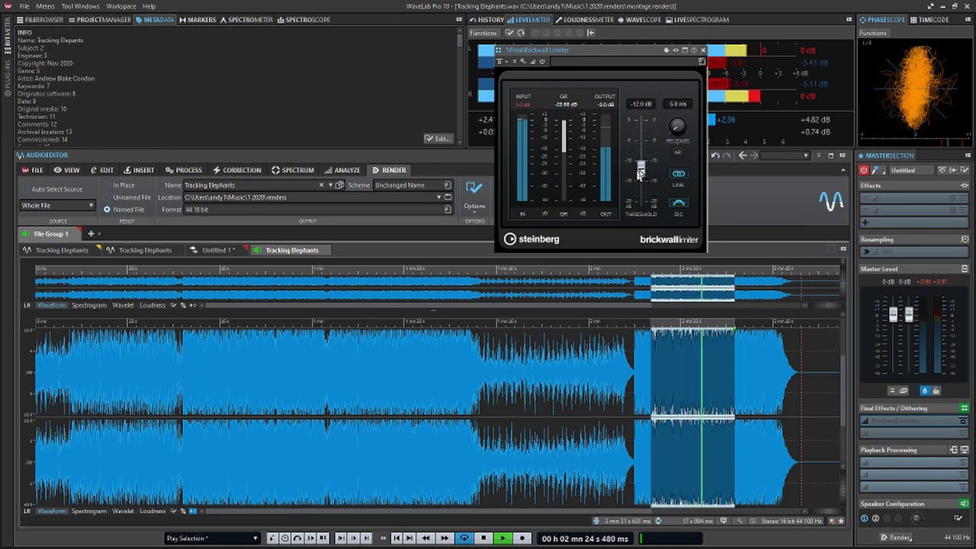
pyautogui.moveTo(641, 169); pyautogui.dragTo(639, 110)
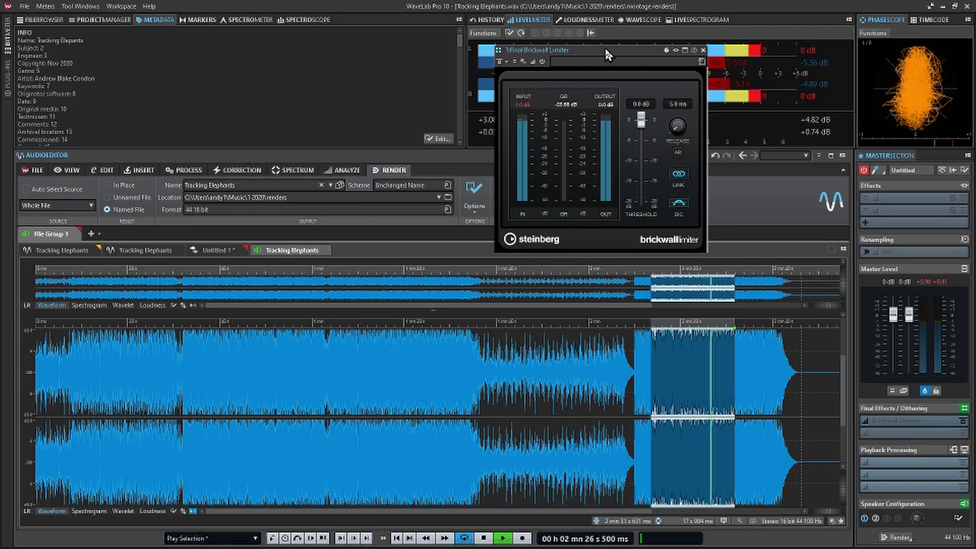
pyautogui.moveTo(606, 51); pyautogui.dragTo(581, 84)
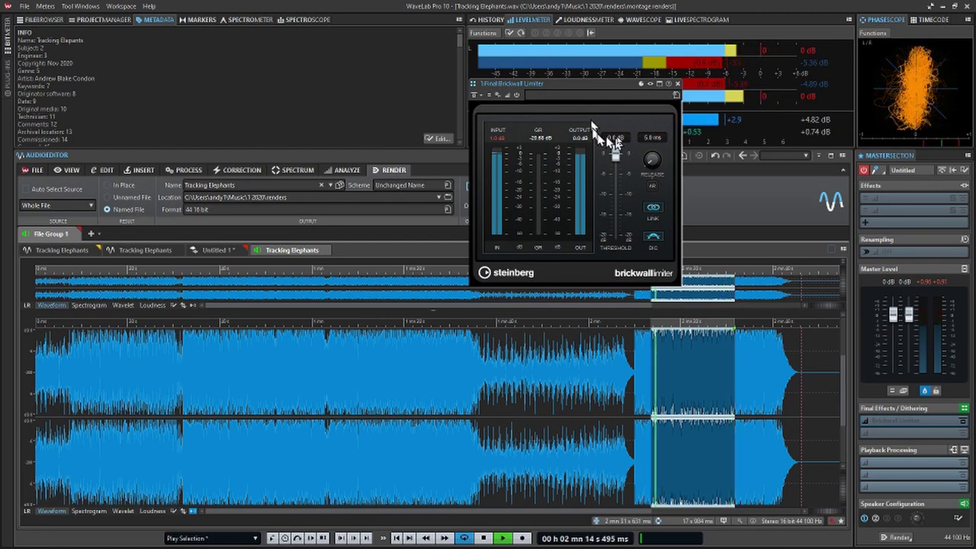
pyautogui.press('space')
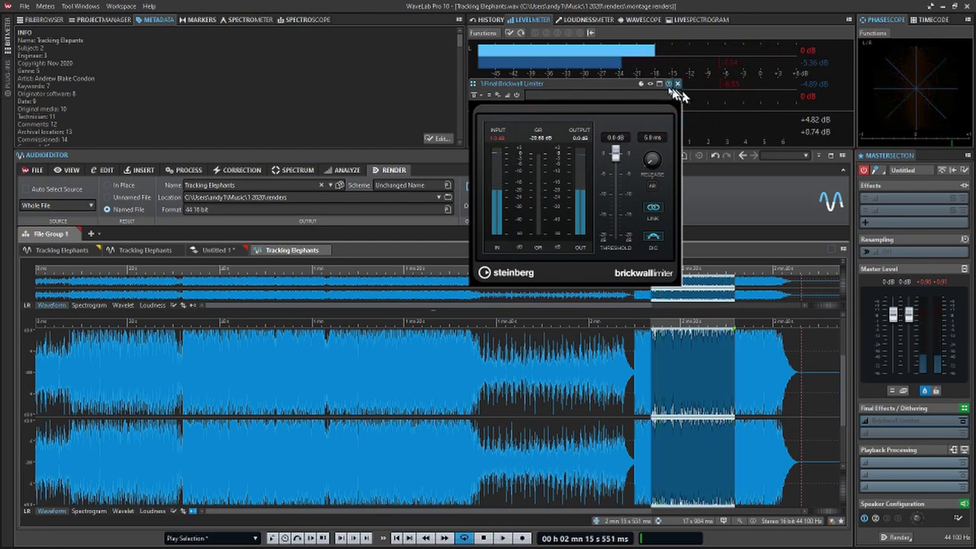
# Step: Close the Brickwall Limiter window, make sure playback is stopped, and clear the waveform selection
pyautogui.moveTo(576, 86); pyautogui.dragTo(520, 55)
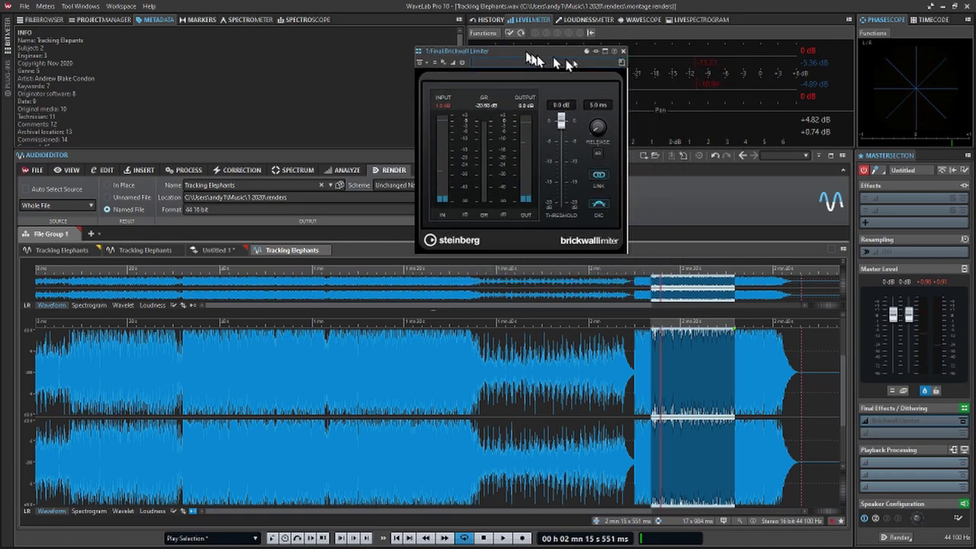
pyautogui.click(623, 51)
pyautogui.press('space')
pyautogui.press('space')
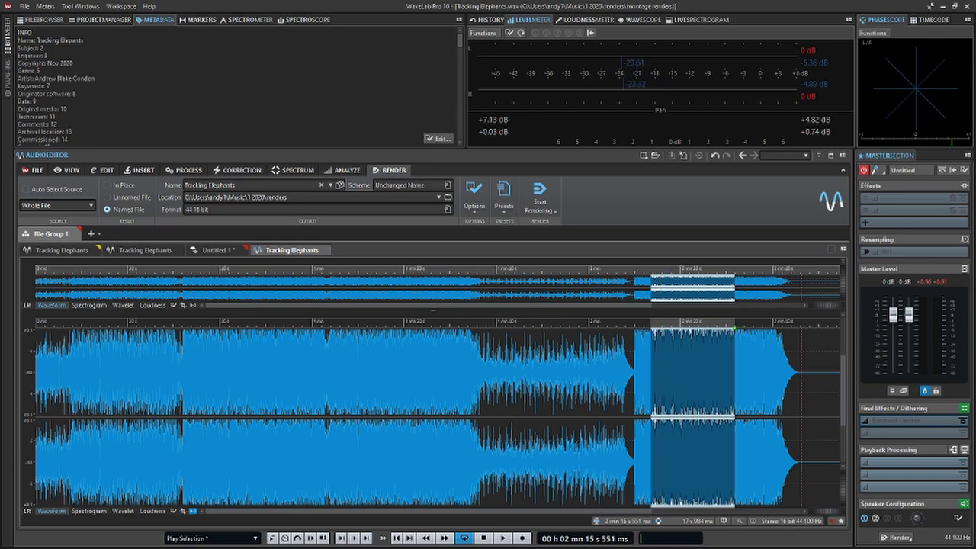
pyautogui.click(788, 402)
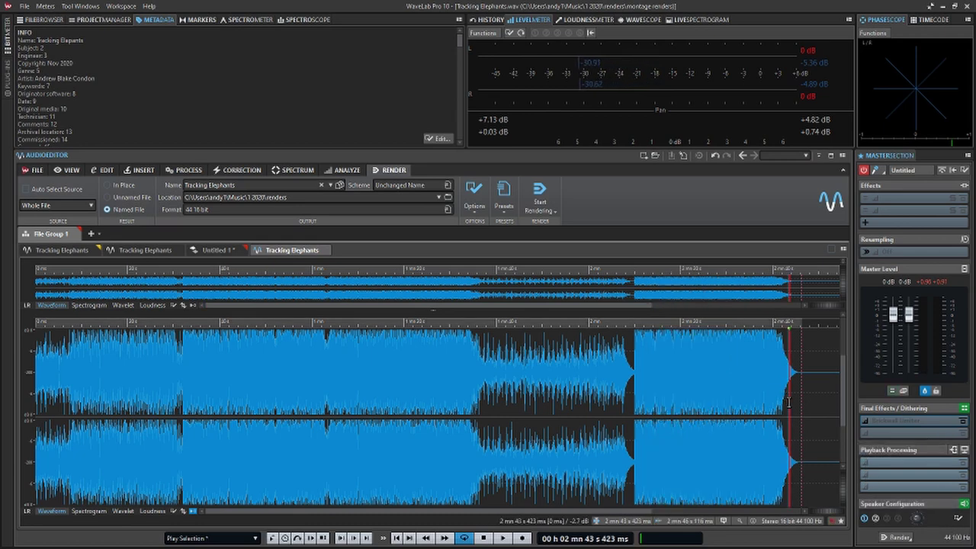
# Step: Render the whole file through the limiter to a new WAV named 'Tracking Elephants with limiting'
pyautogui.click(534, 192)
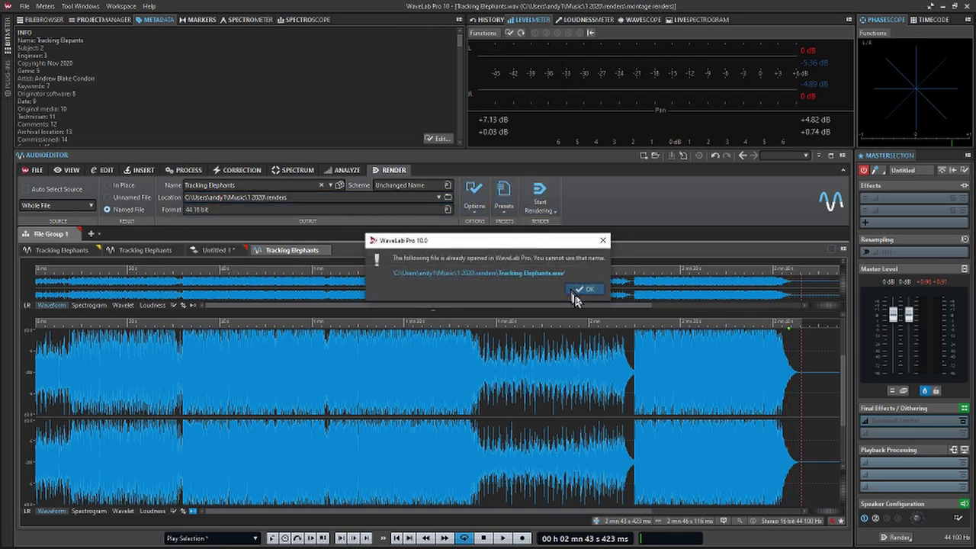
pyautogui.click(581, 290)
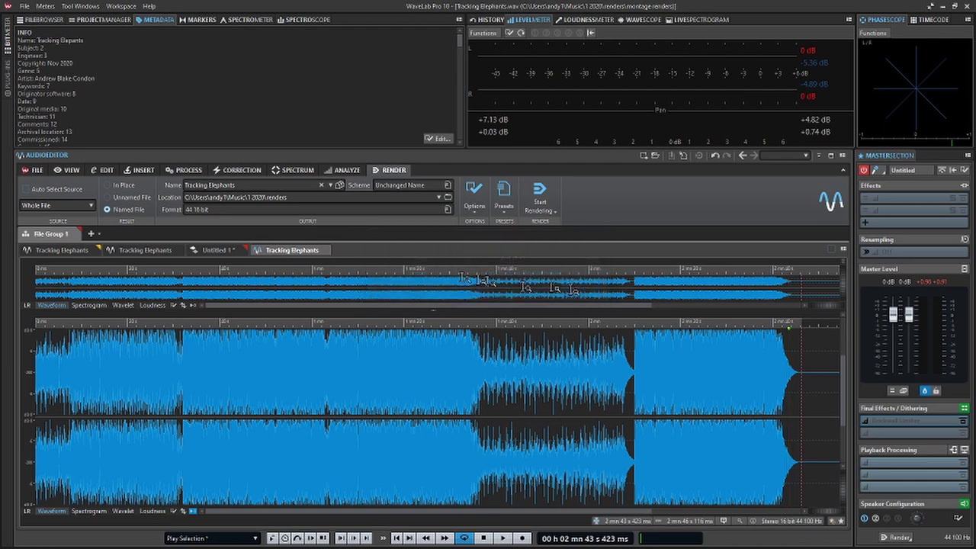
pyautogui.click(247, 184)
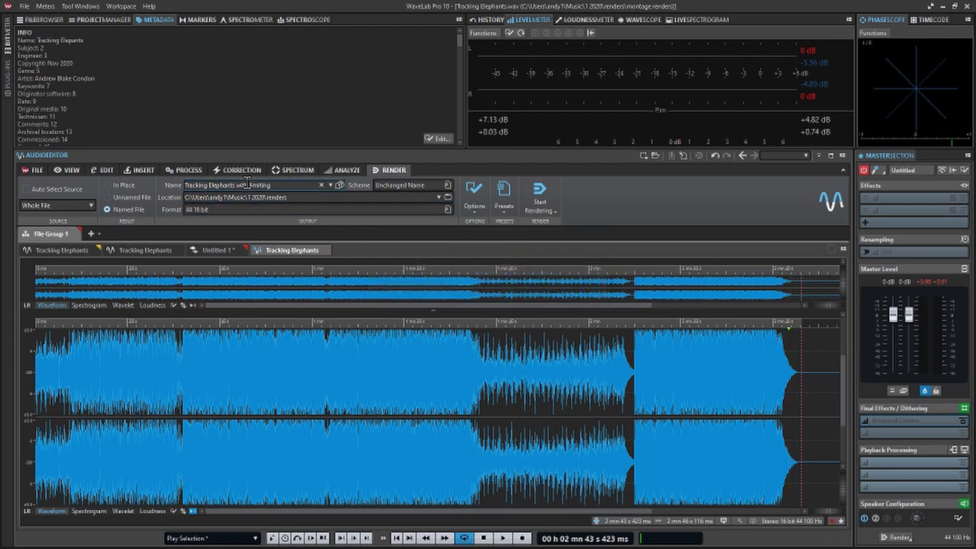
pyautogui.click(548, 198)
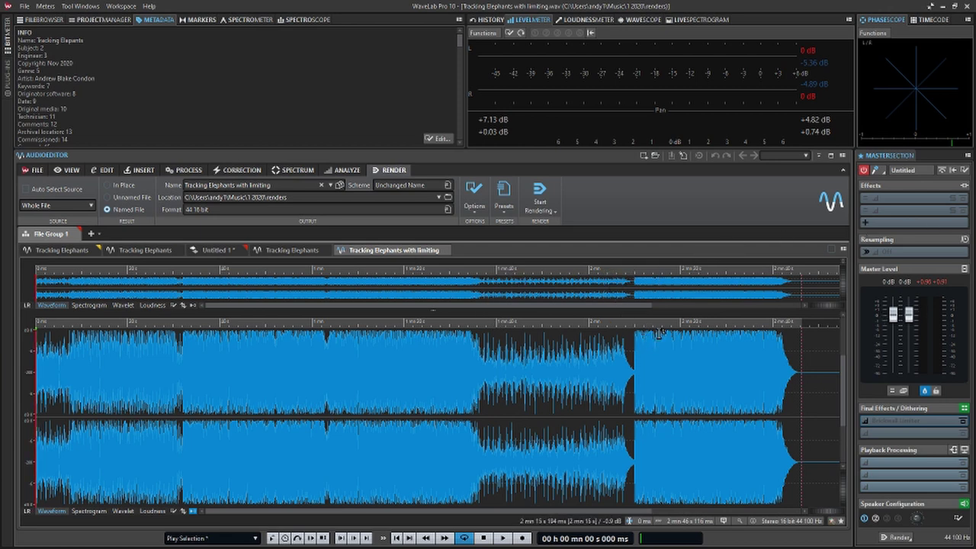
# Step: Play the loud 2:20–2:32 passage, move the cursor to 1:18, and show the Analyze tools
pyautogui.moveTo(671, 389); pyautogui.dragTo(752, 401)
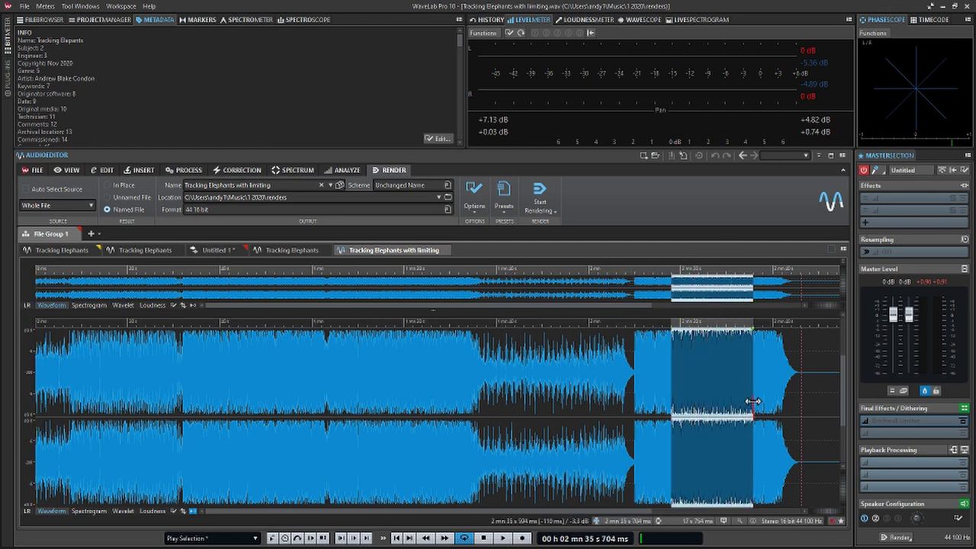
pyautogui.press('space')
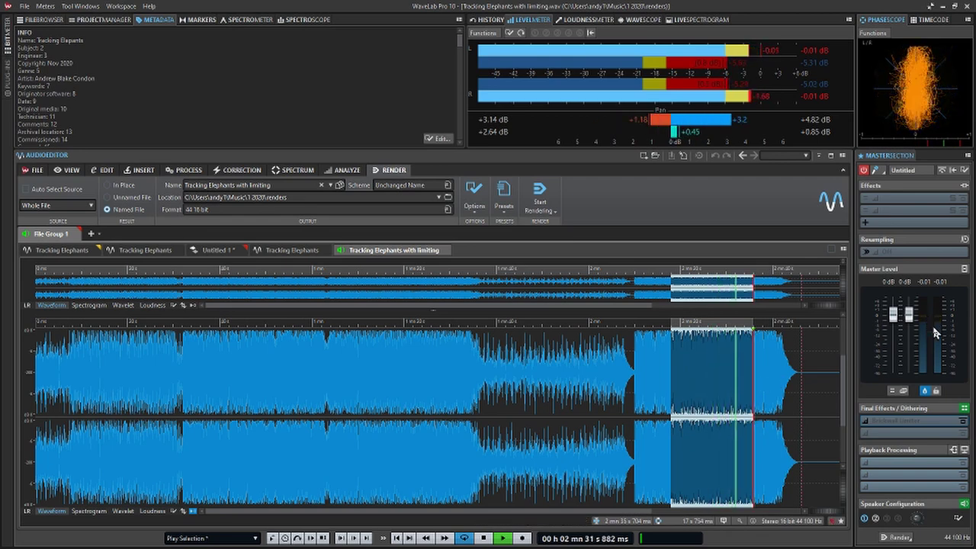
pyautogui.press('space')
pyautogui.click(397, 397)
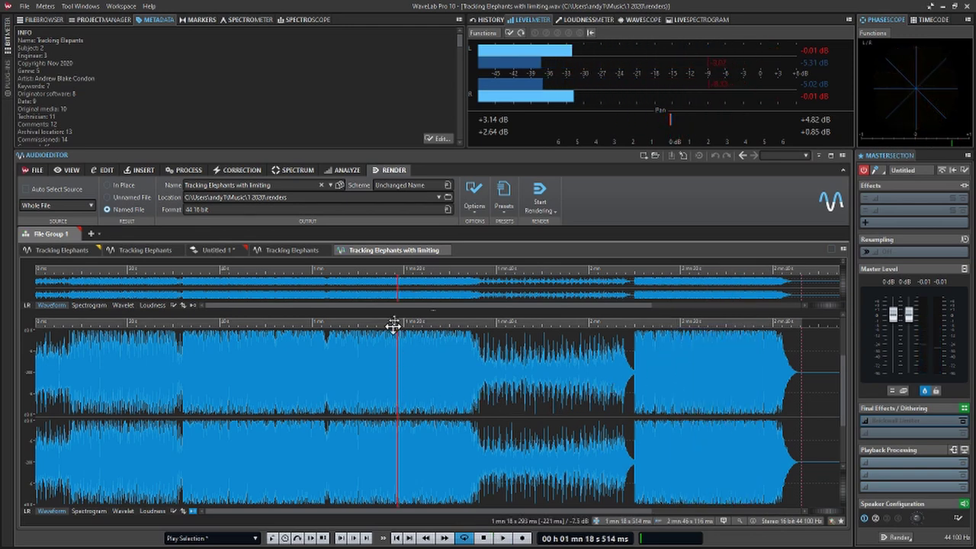
pyautogui.click(347, 170)
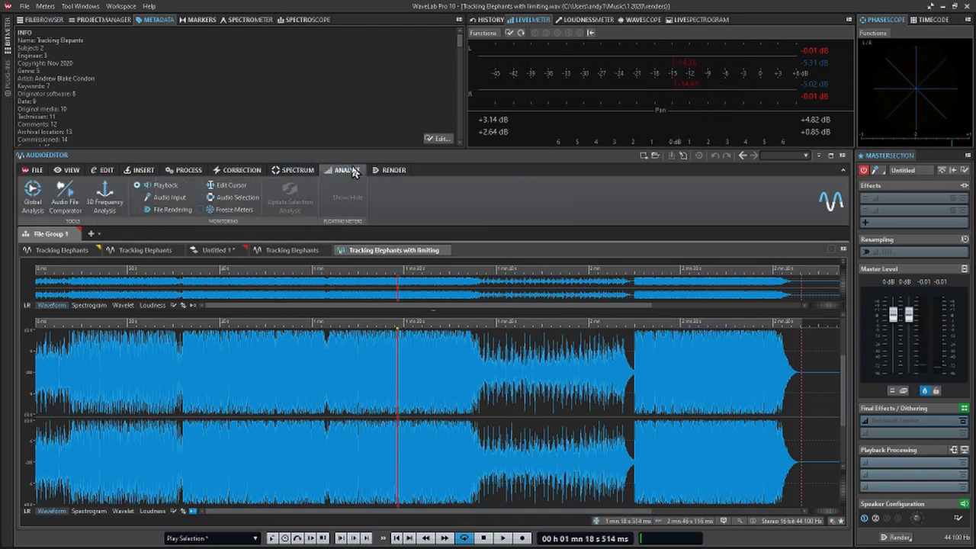
# Step: Run a Global Analysis of loudness, confirm integrated -8.7 LUFS, and close the results
pyautogui.click(33, 198)
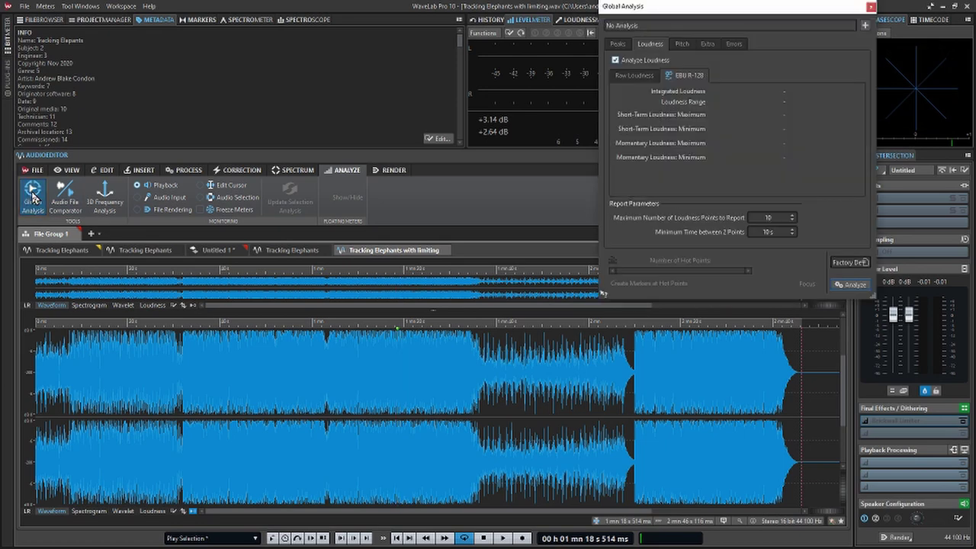
pyautogui.click(853, 286)
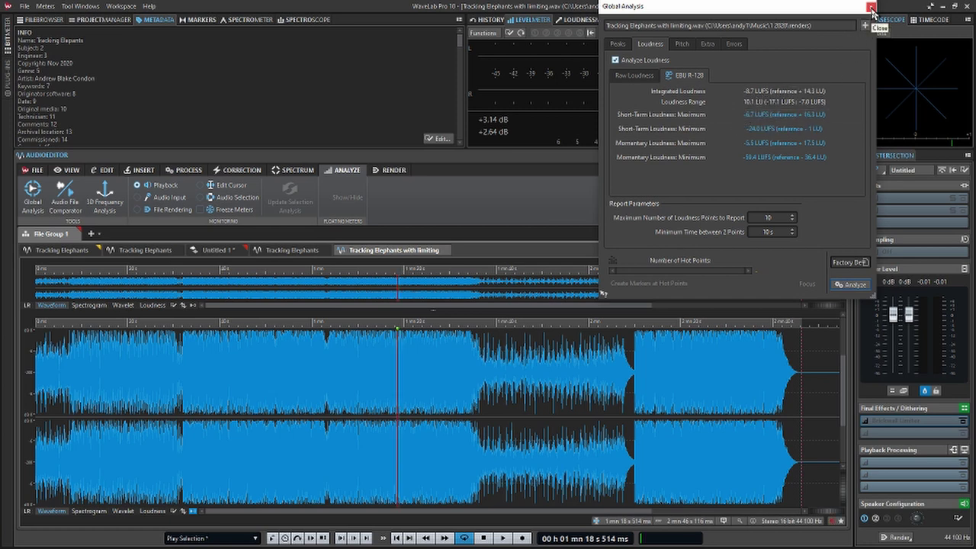
pyautogui.click(872, 7)
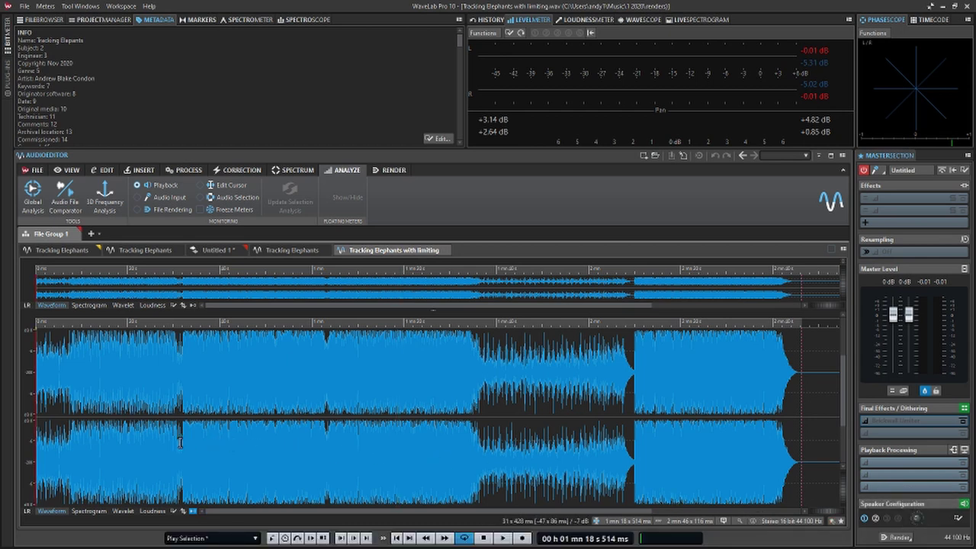
# Step: Play Tracking Elephants with limiting.wav from 1:18 and raise the Master Section speaker gain to -7.7 dB
pyautogui.press('space')
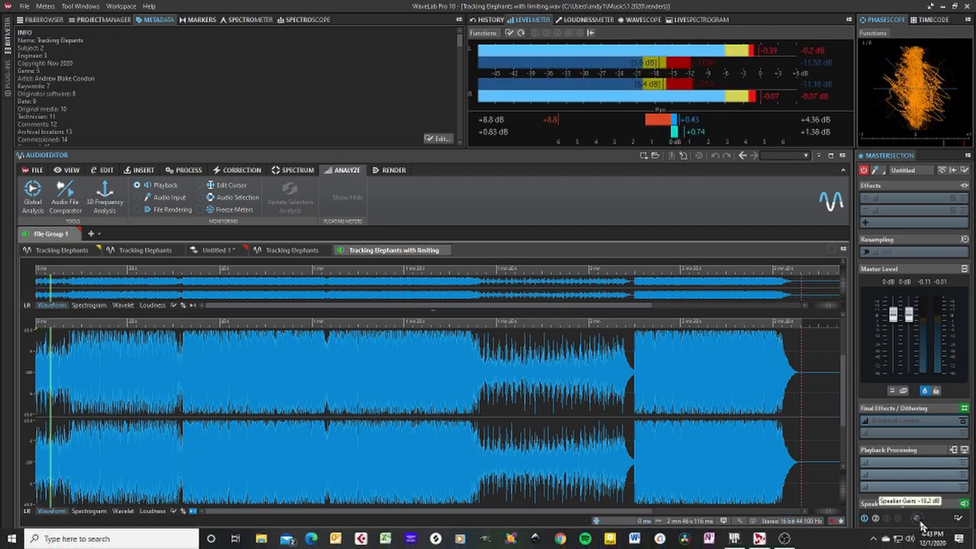
pyautogui.moveTo(919, 521); pyautogui.dragTo(822, 521)
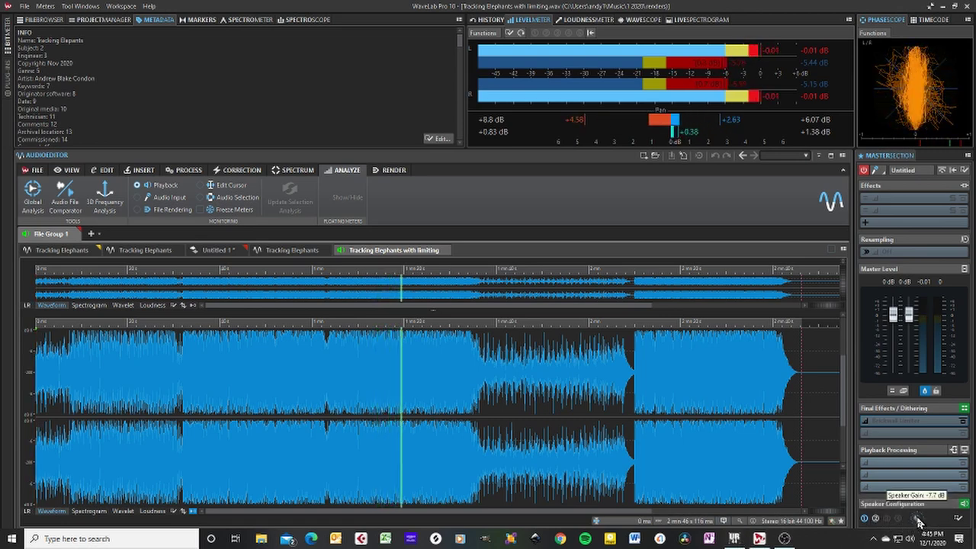
# Step: Lower the Master Section Speaker Gain knob to about -19.2 dB while playback continues
pyautogui.scroll(-5, 919, 521)
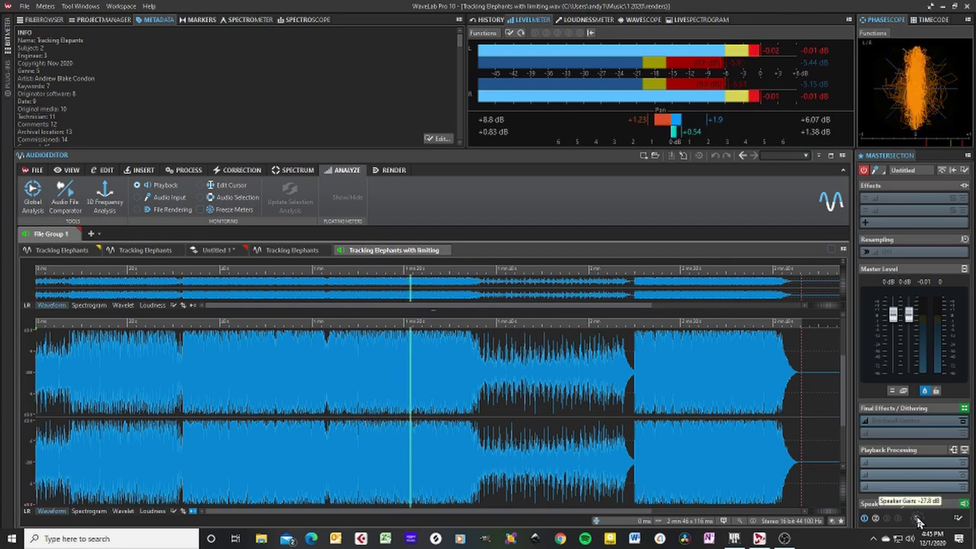
pyautogui.scroll(-1, 919, 521)
pyautogui.scroll(-1, 919, 521)
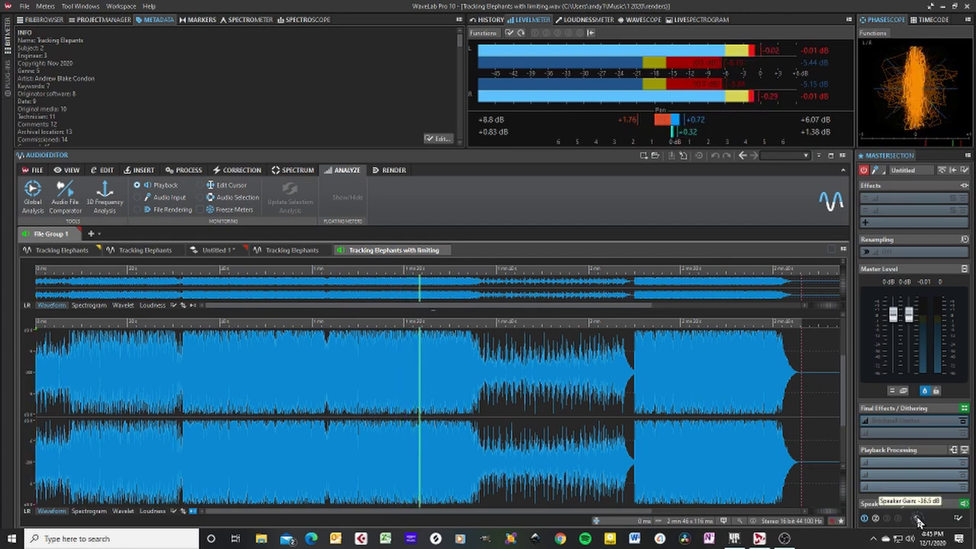
pyautogui.scroll(-1, 919, 521)
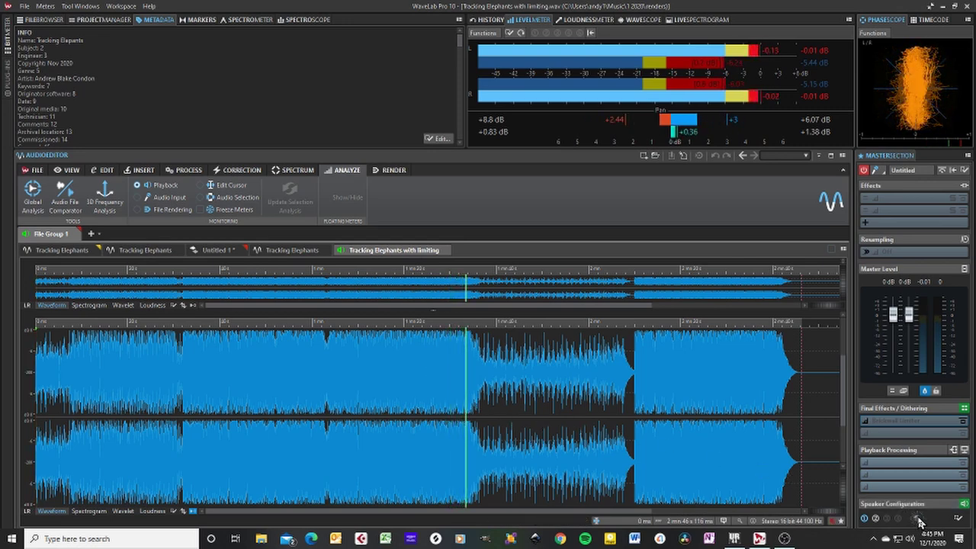
pyautogui.moveTo(921, 522)
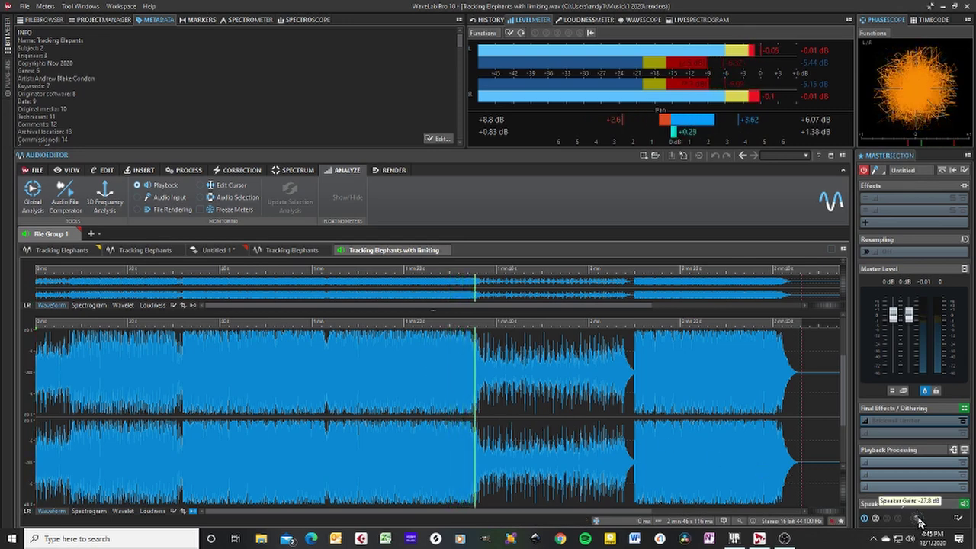
pyautogui.scroll(3, 921, 522)
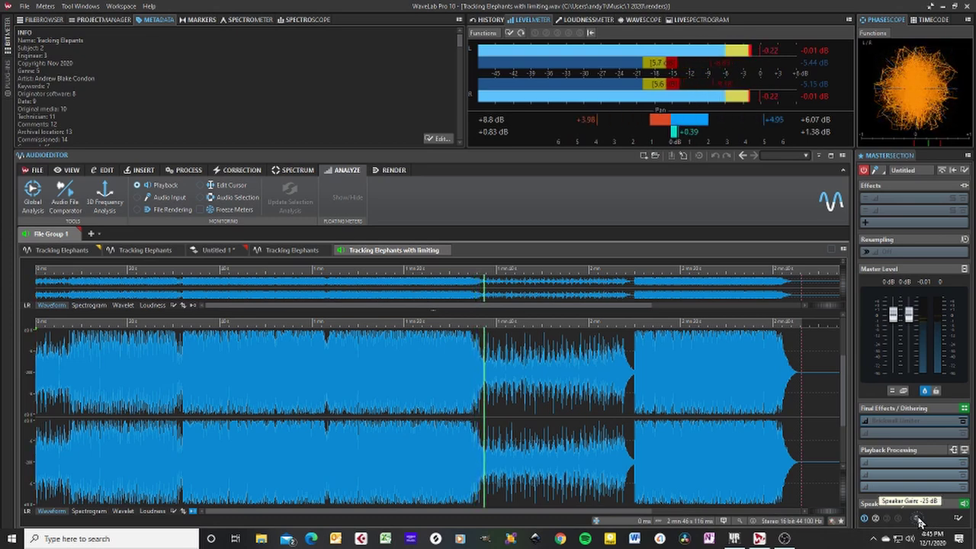
pyautogui.scroll(3, 920, 521)
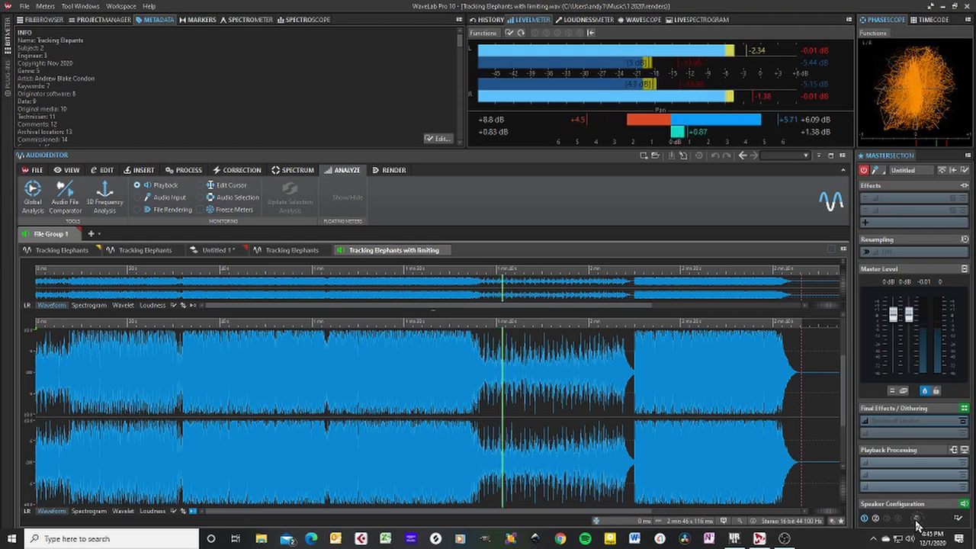
pyautogui.scroll(3, 921, 522)
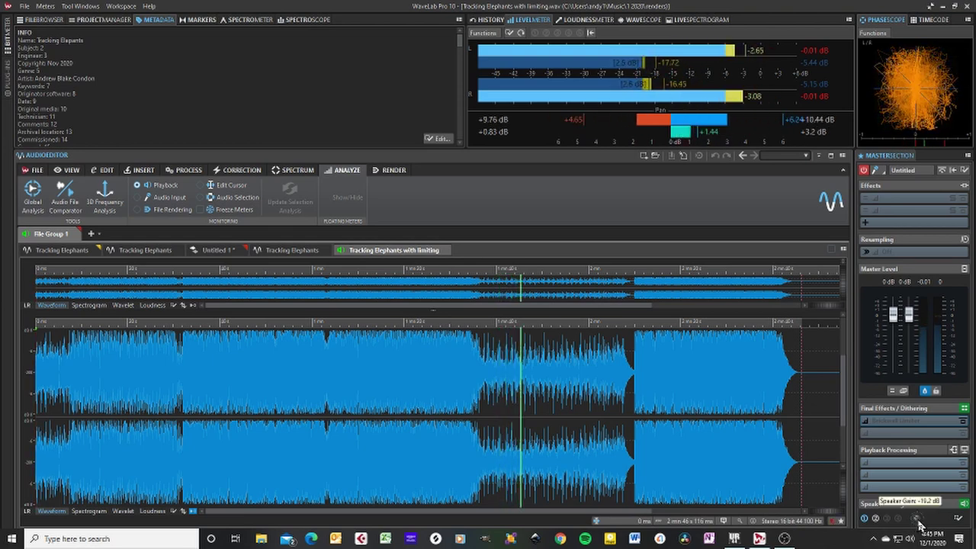
pyautogui.scroll(-3, 921, 525)
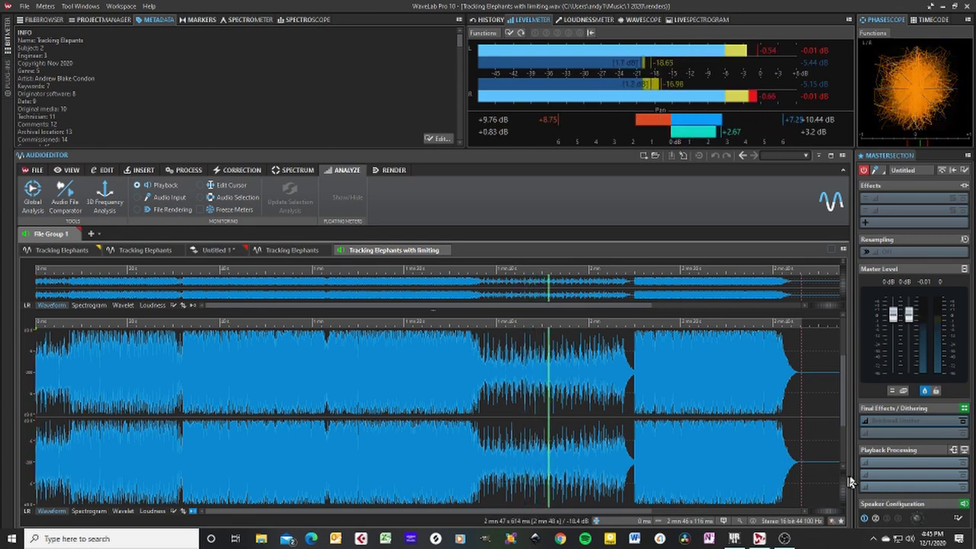
pyautogui.scroll(-3, 919, 523)
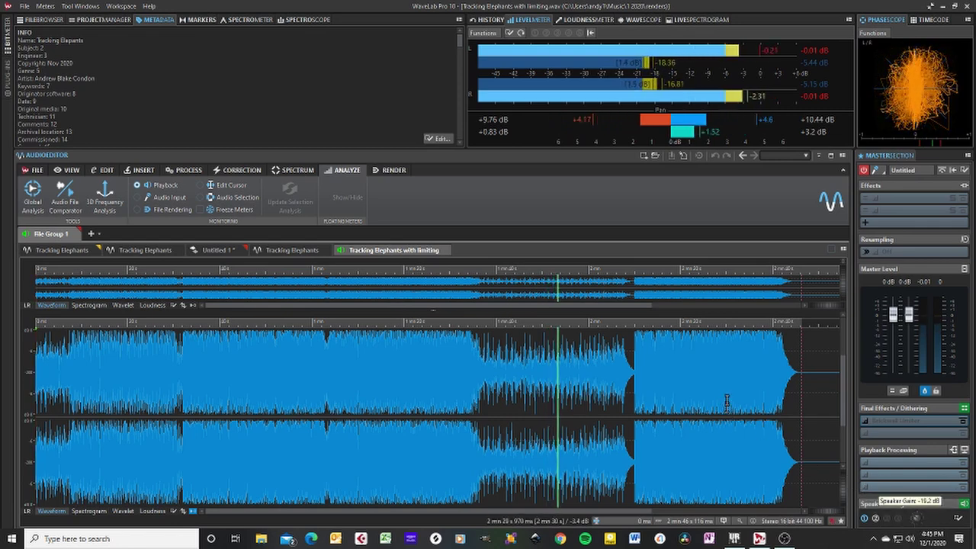